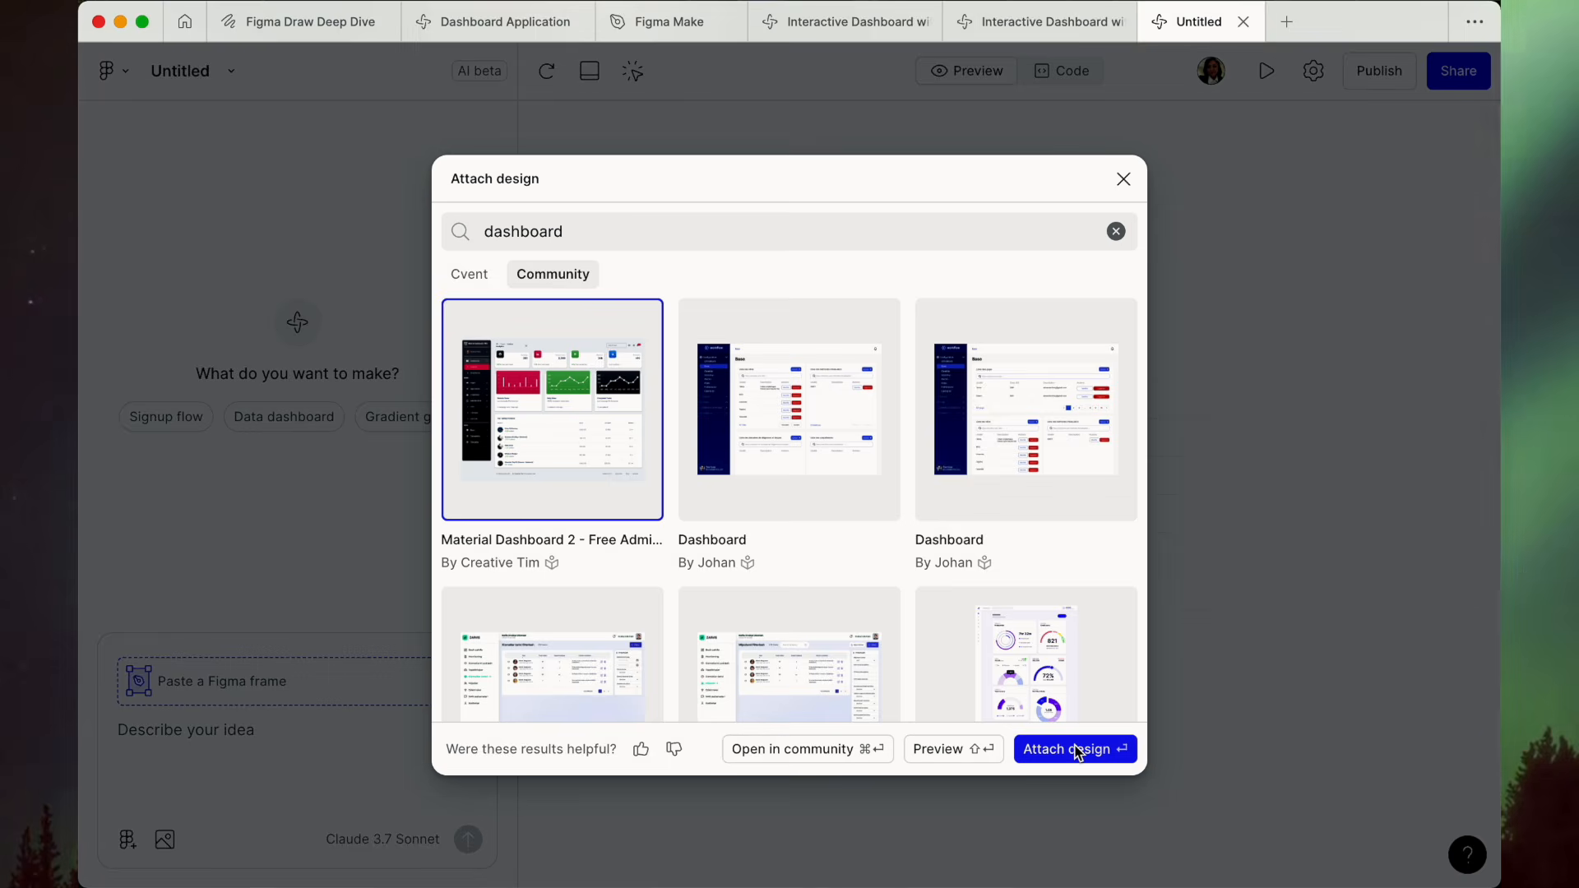
Attach the Material Dashboard 2 community design to the prompt.
left_click(1076, 750)
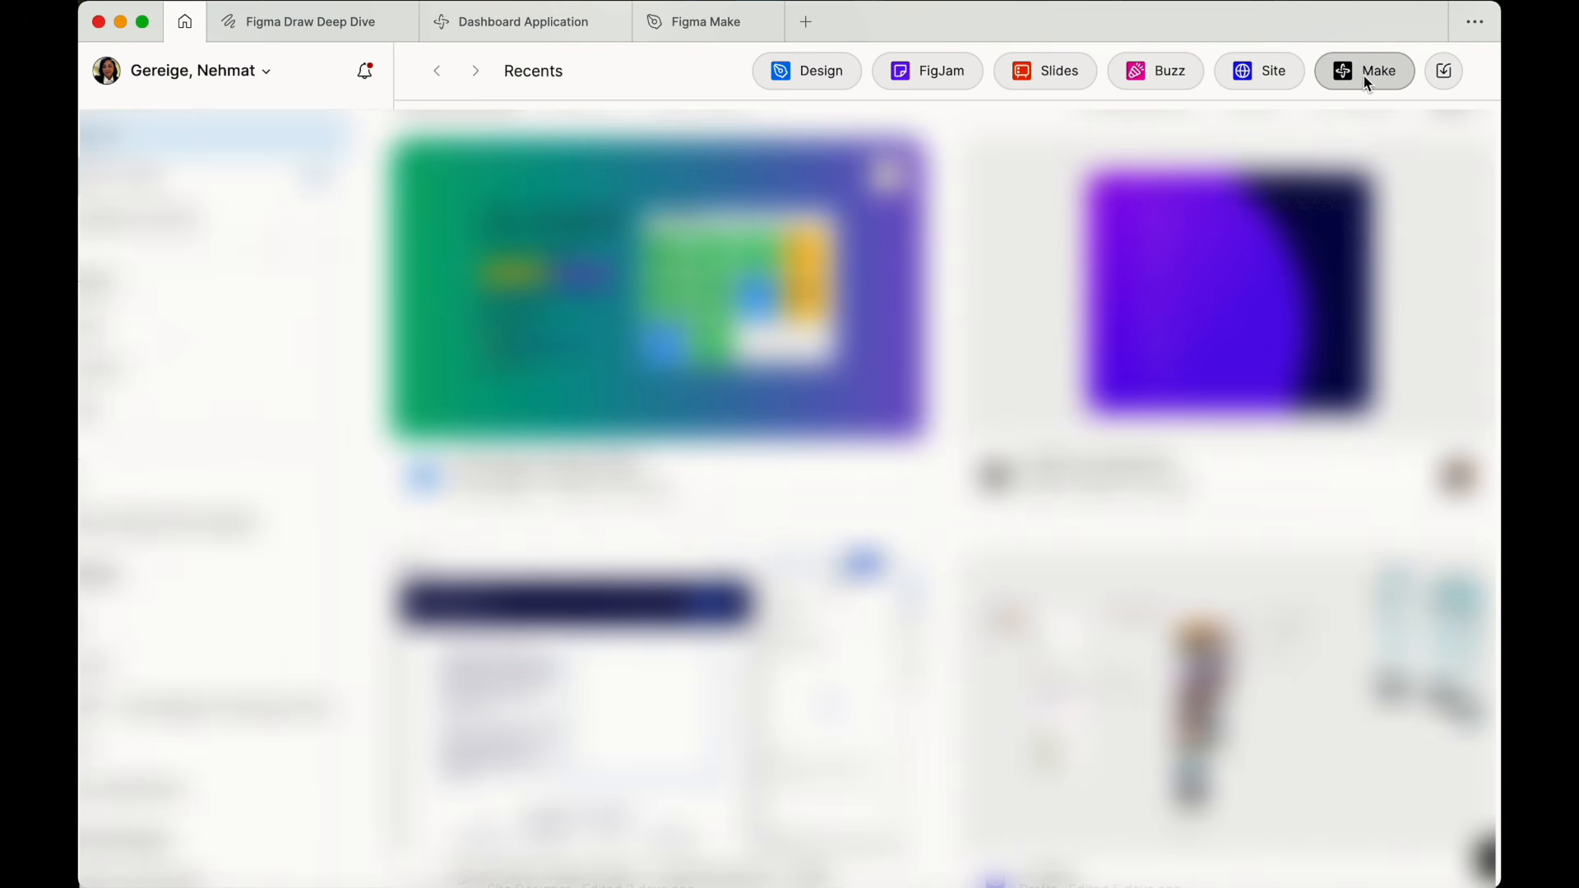
Create a new Make file.
left_click(806, 22)
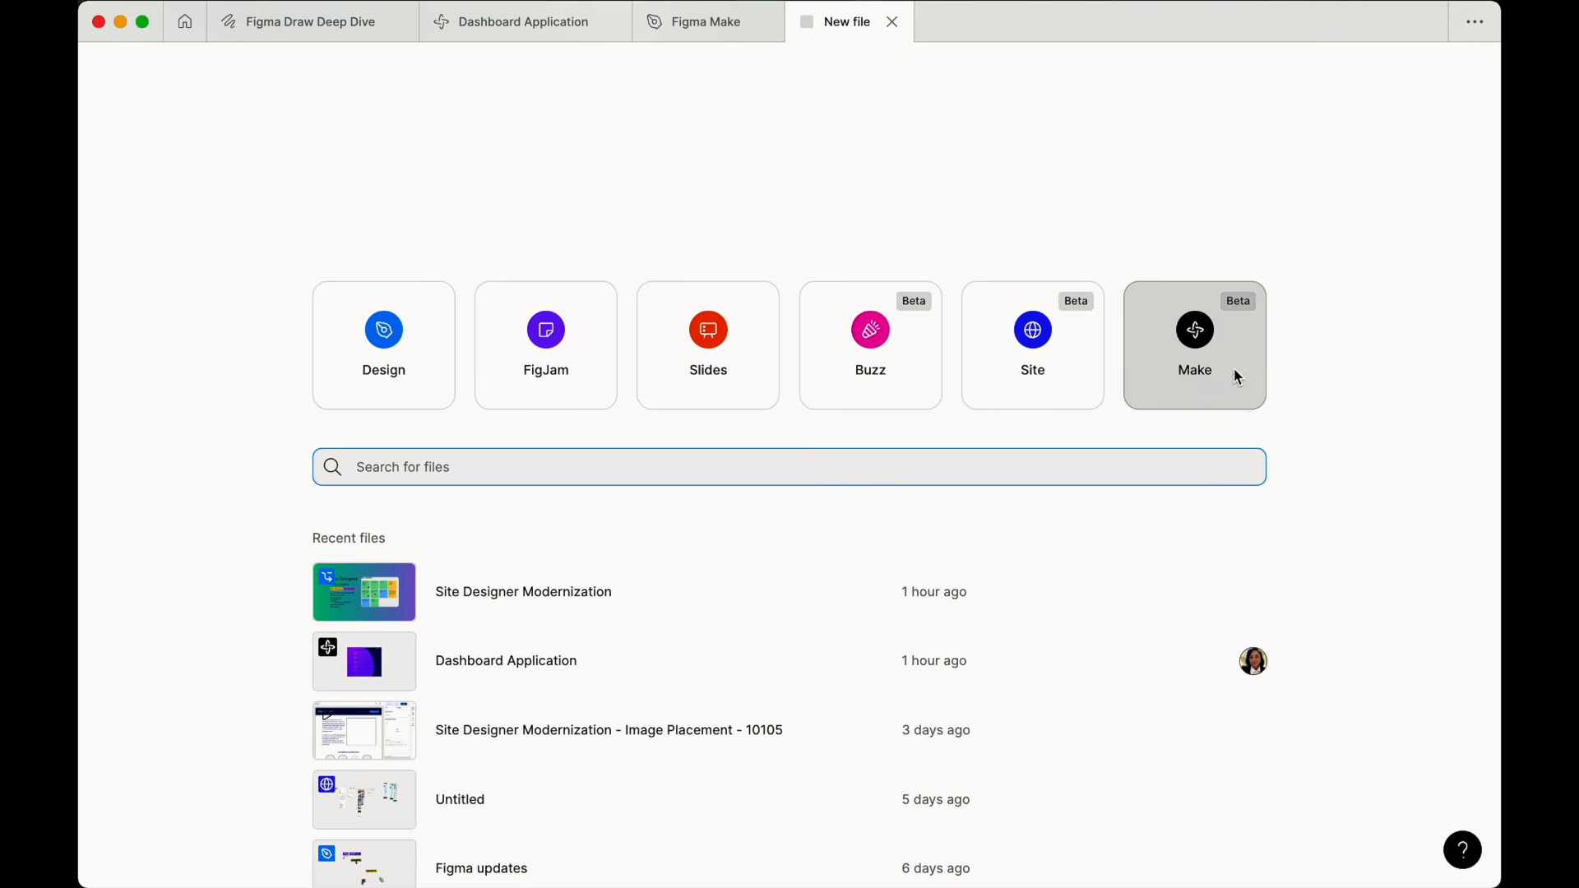
left_click(1208, 377)
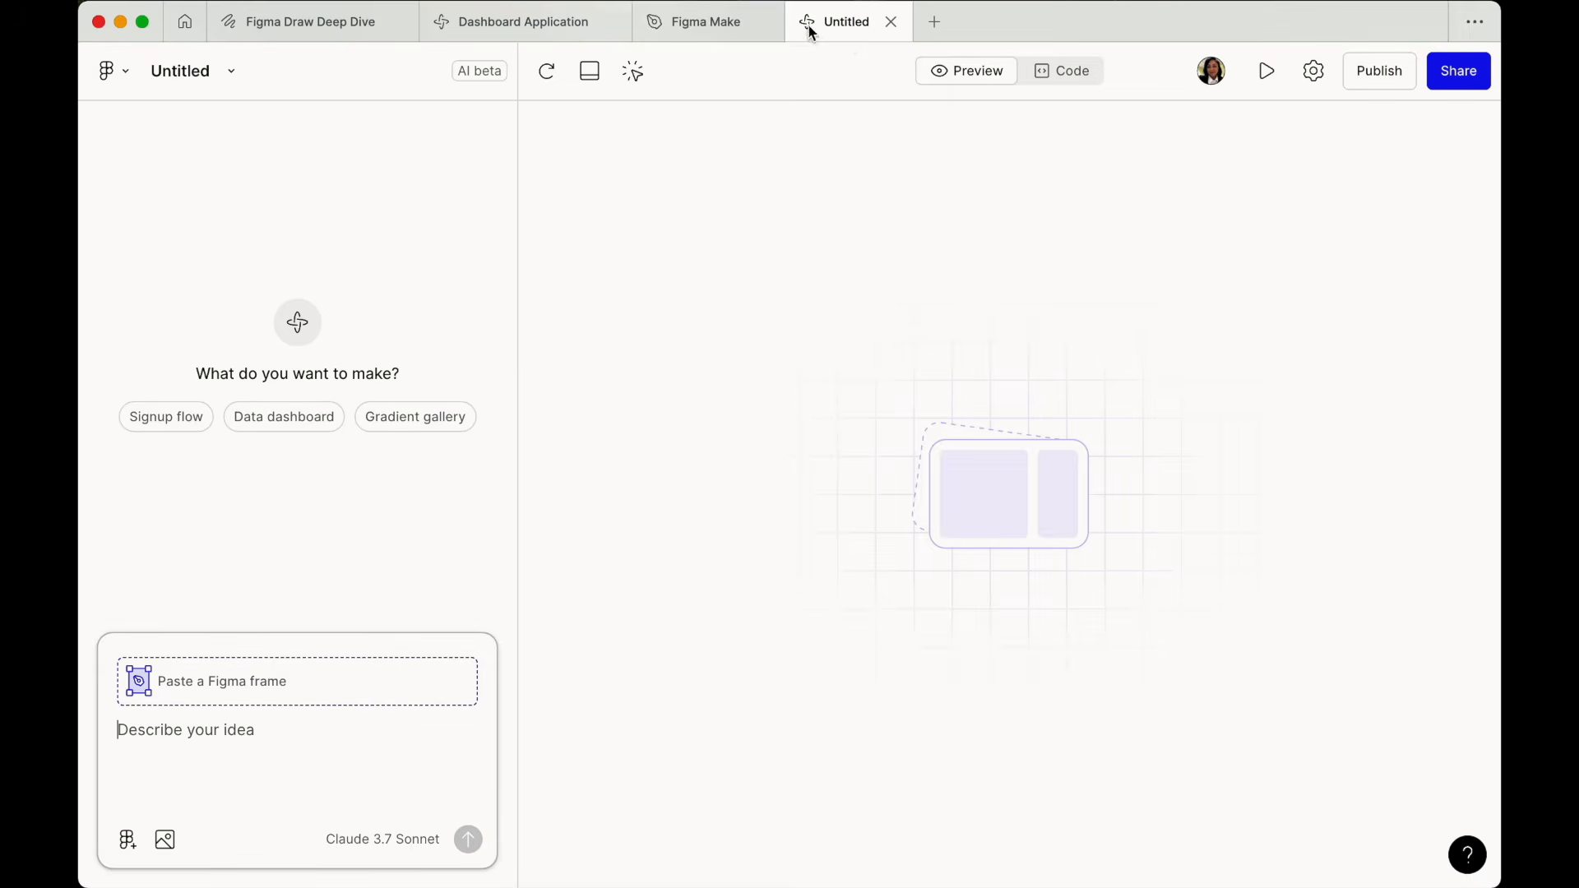
mouse_move(691, 38)
mouse_move(543, 32)
left_click(129, 78)
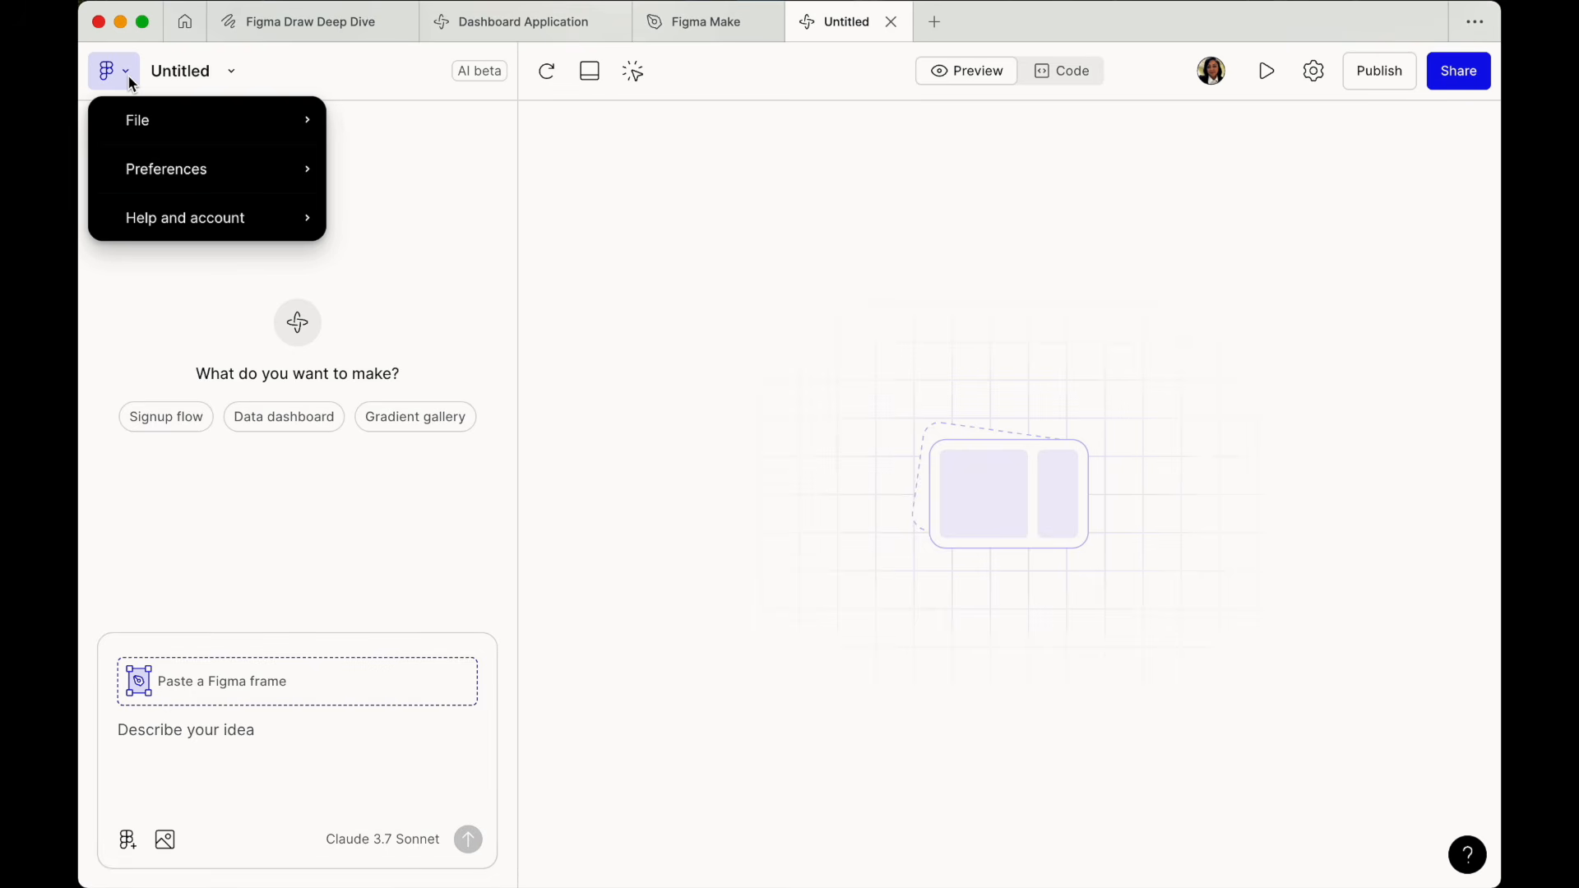
mouse_move(194, 120)
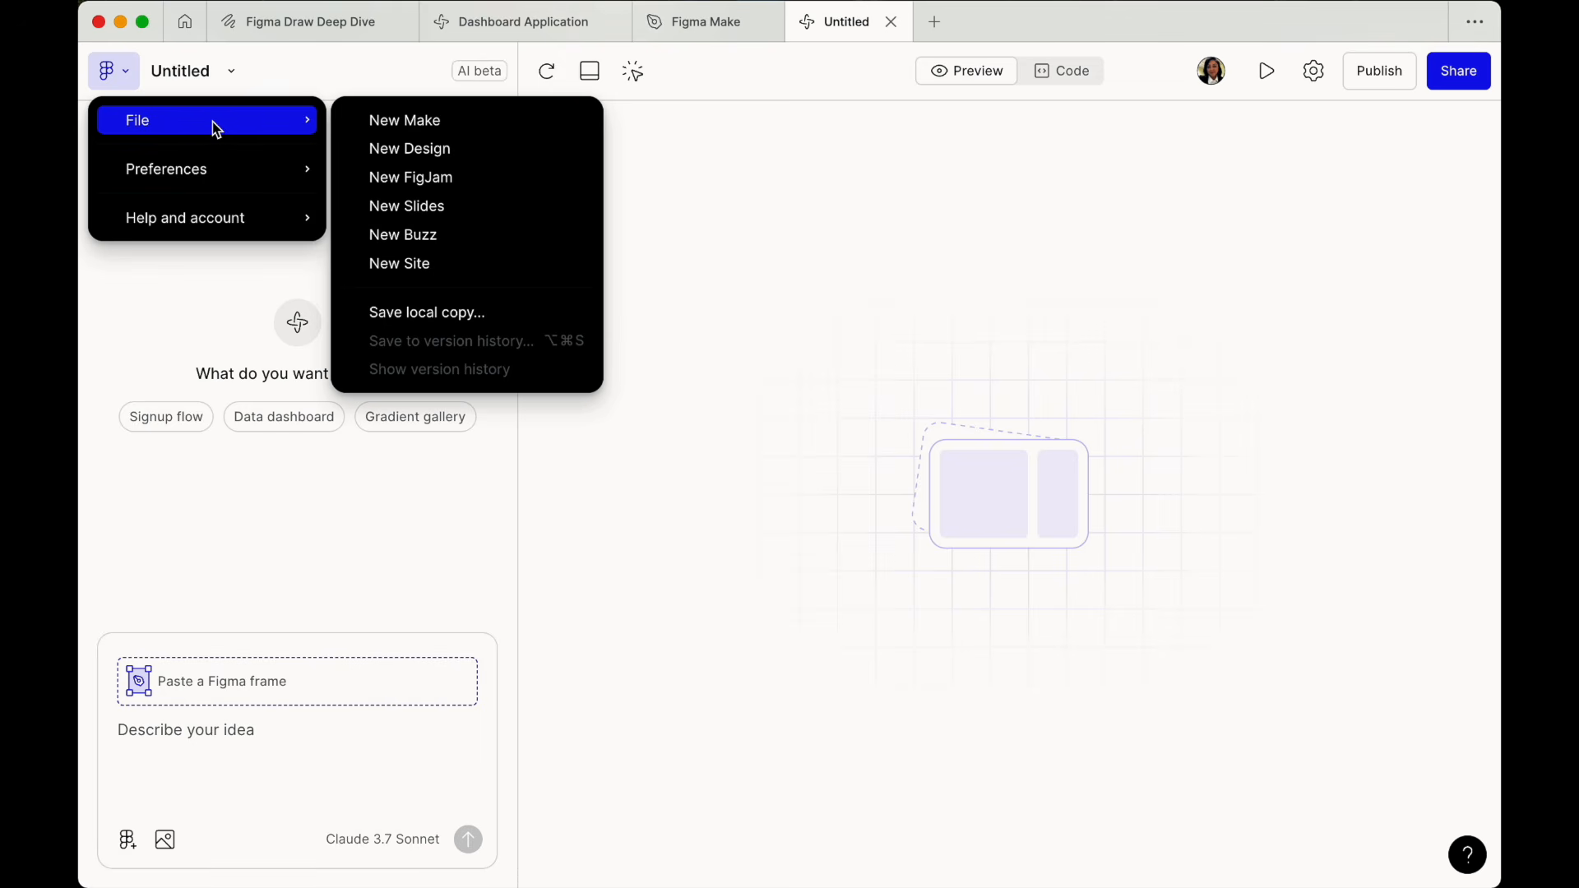
left_click(233, 76)
left_click(233, 76)
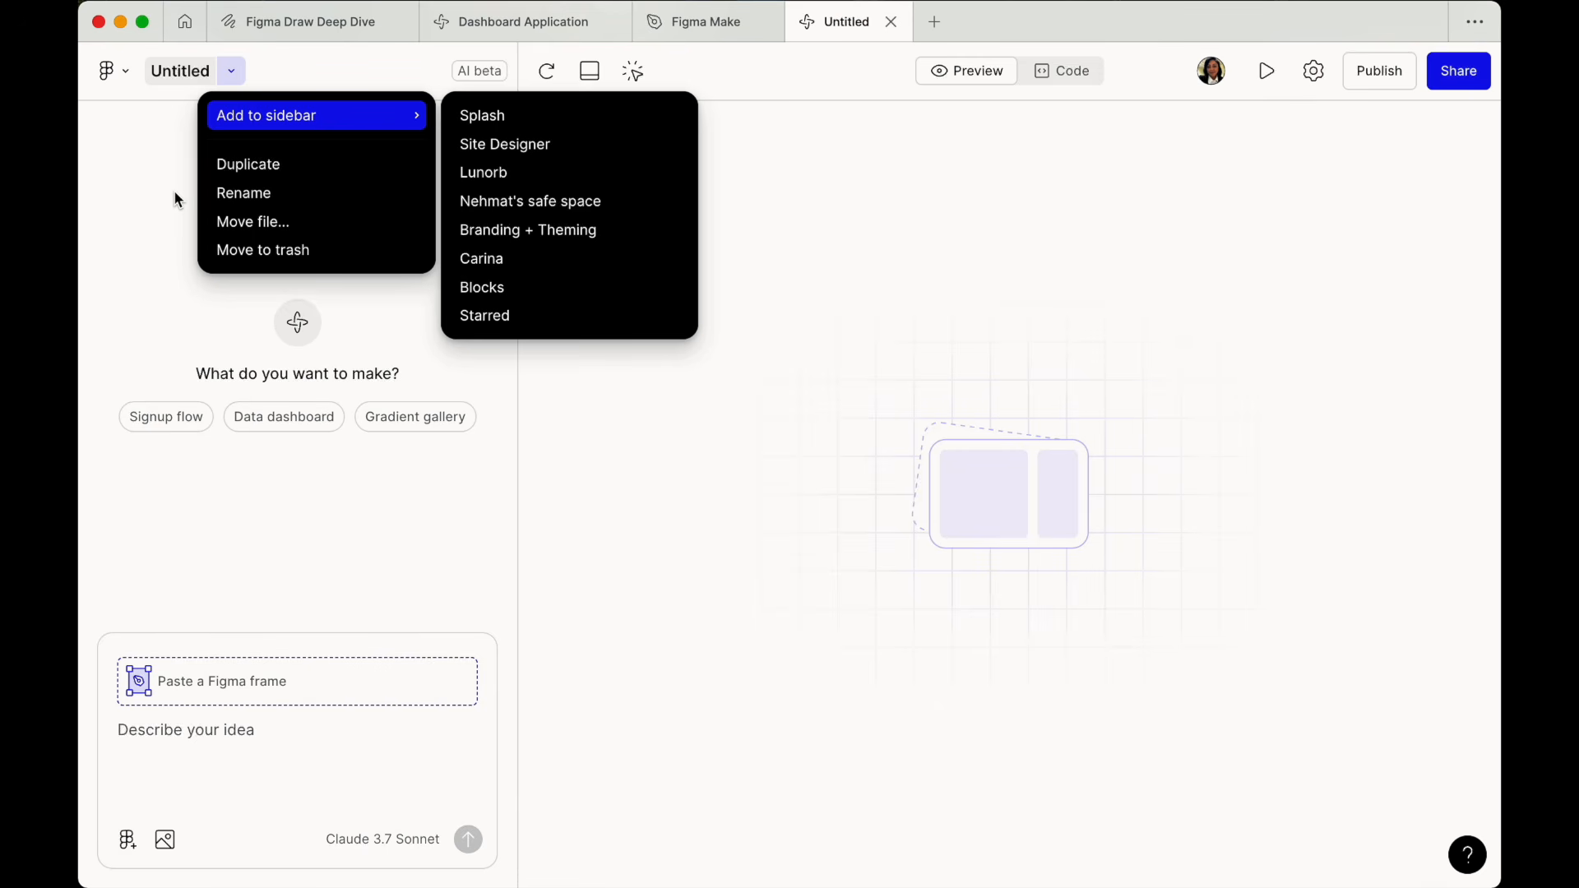
left_click(174, 190)
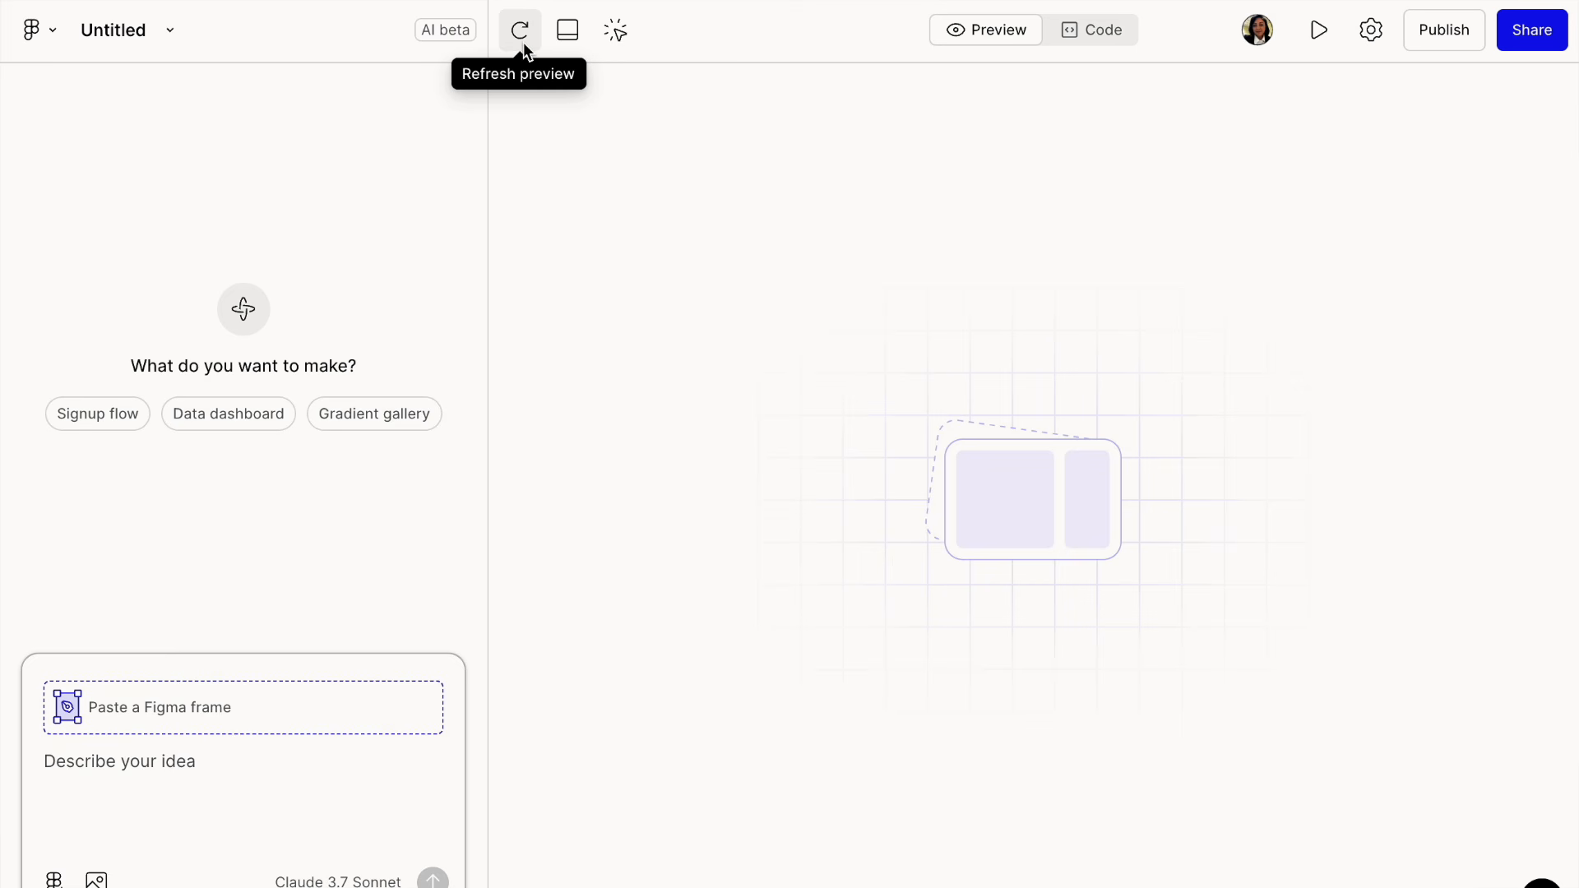
Show the console beneath the preview, try the element selection tool, and hide the console again.
left_click(570, 33)
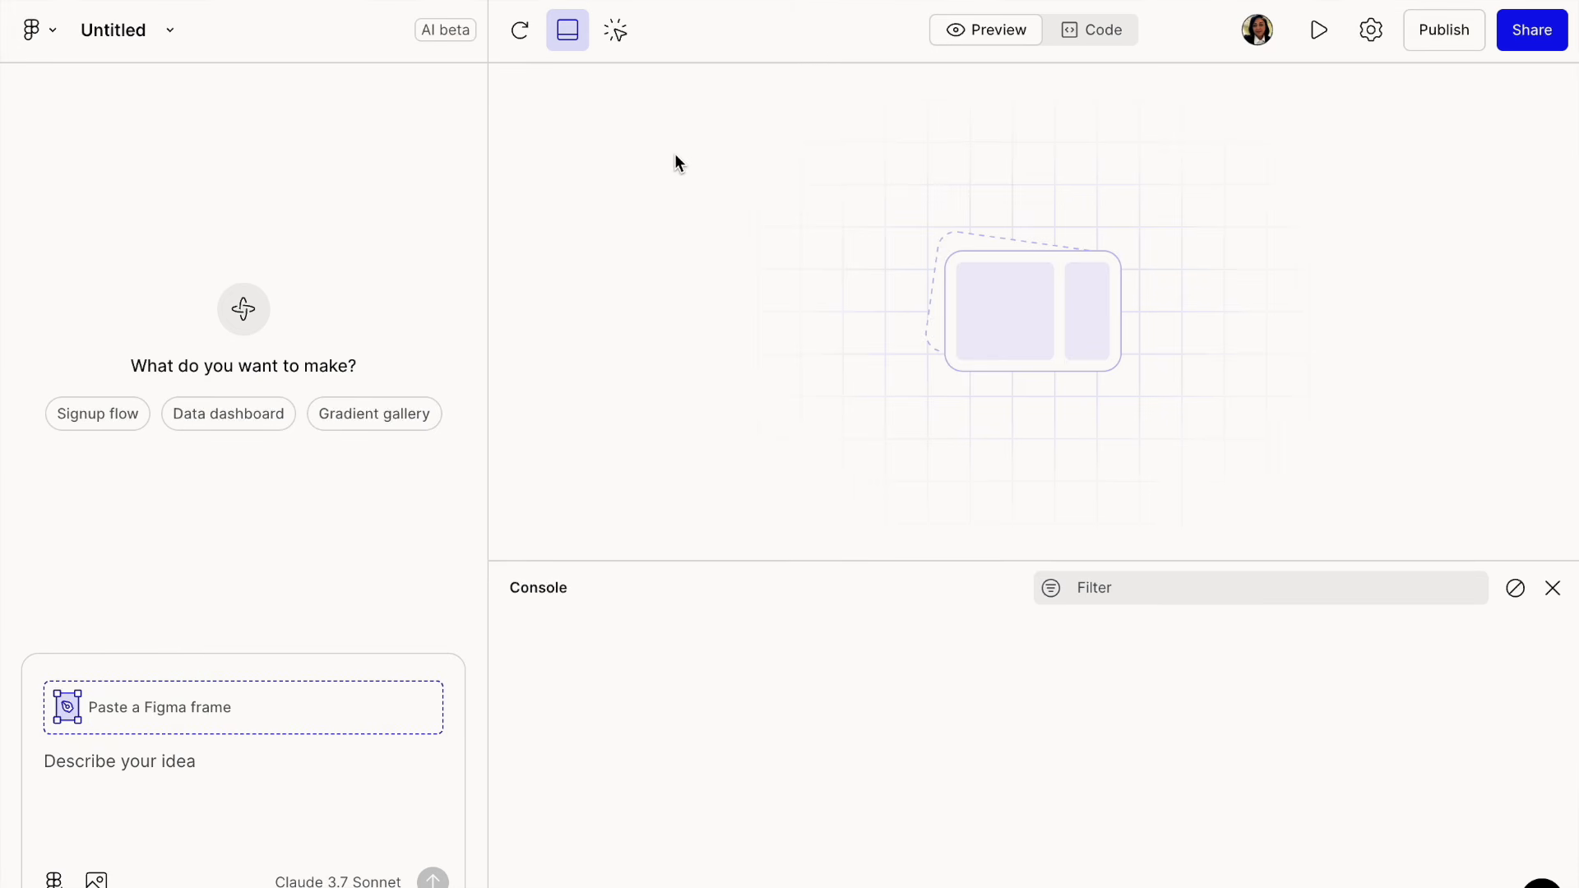
left_click(628, 31)
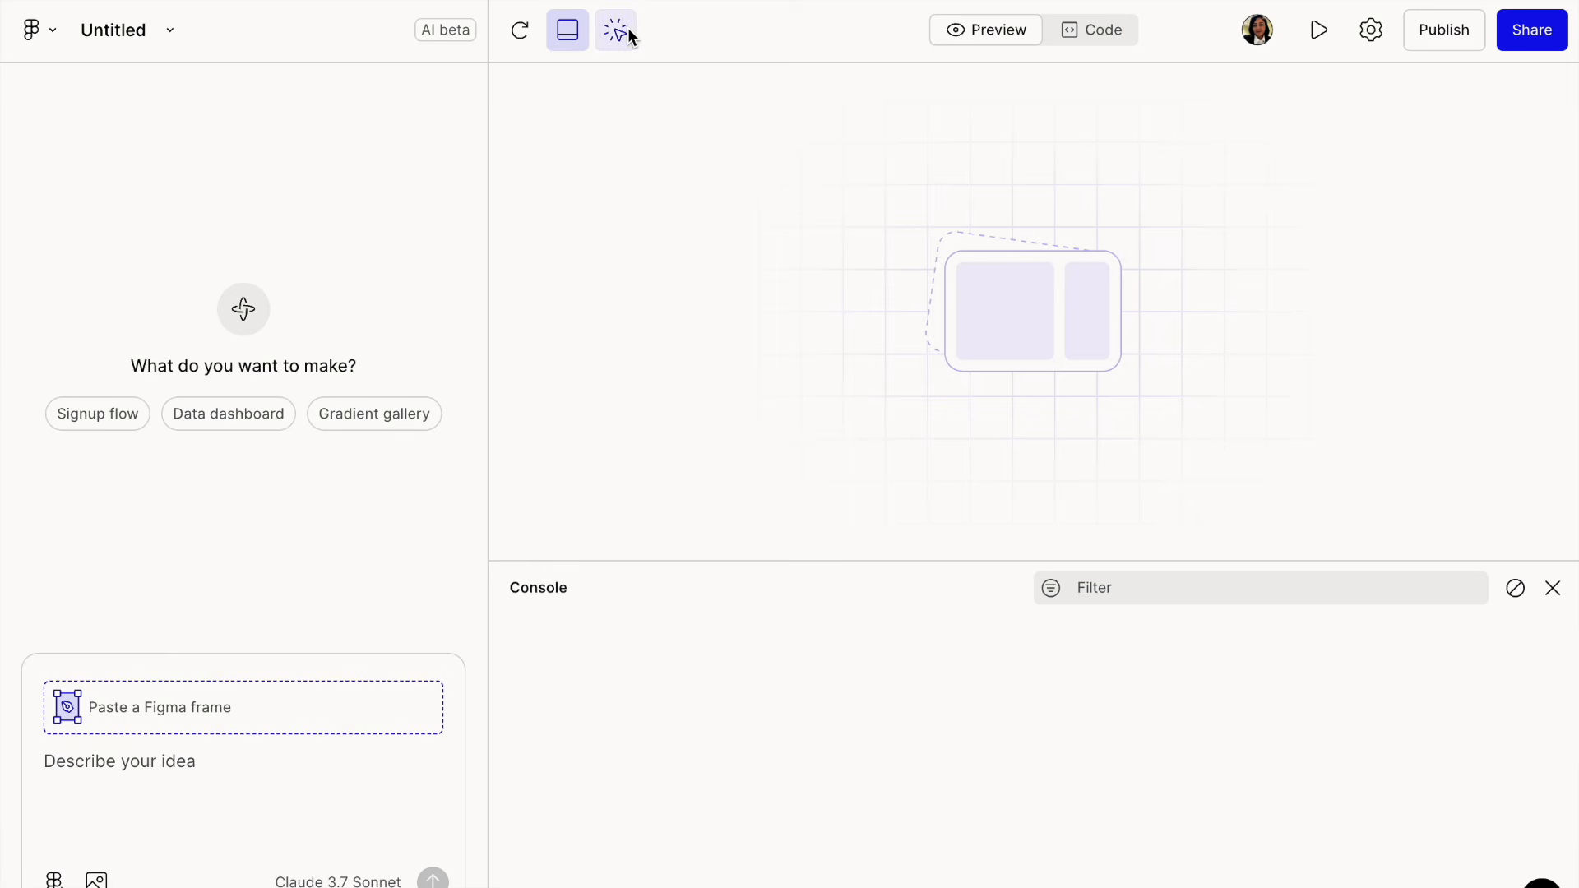
left_click(569, 31)
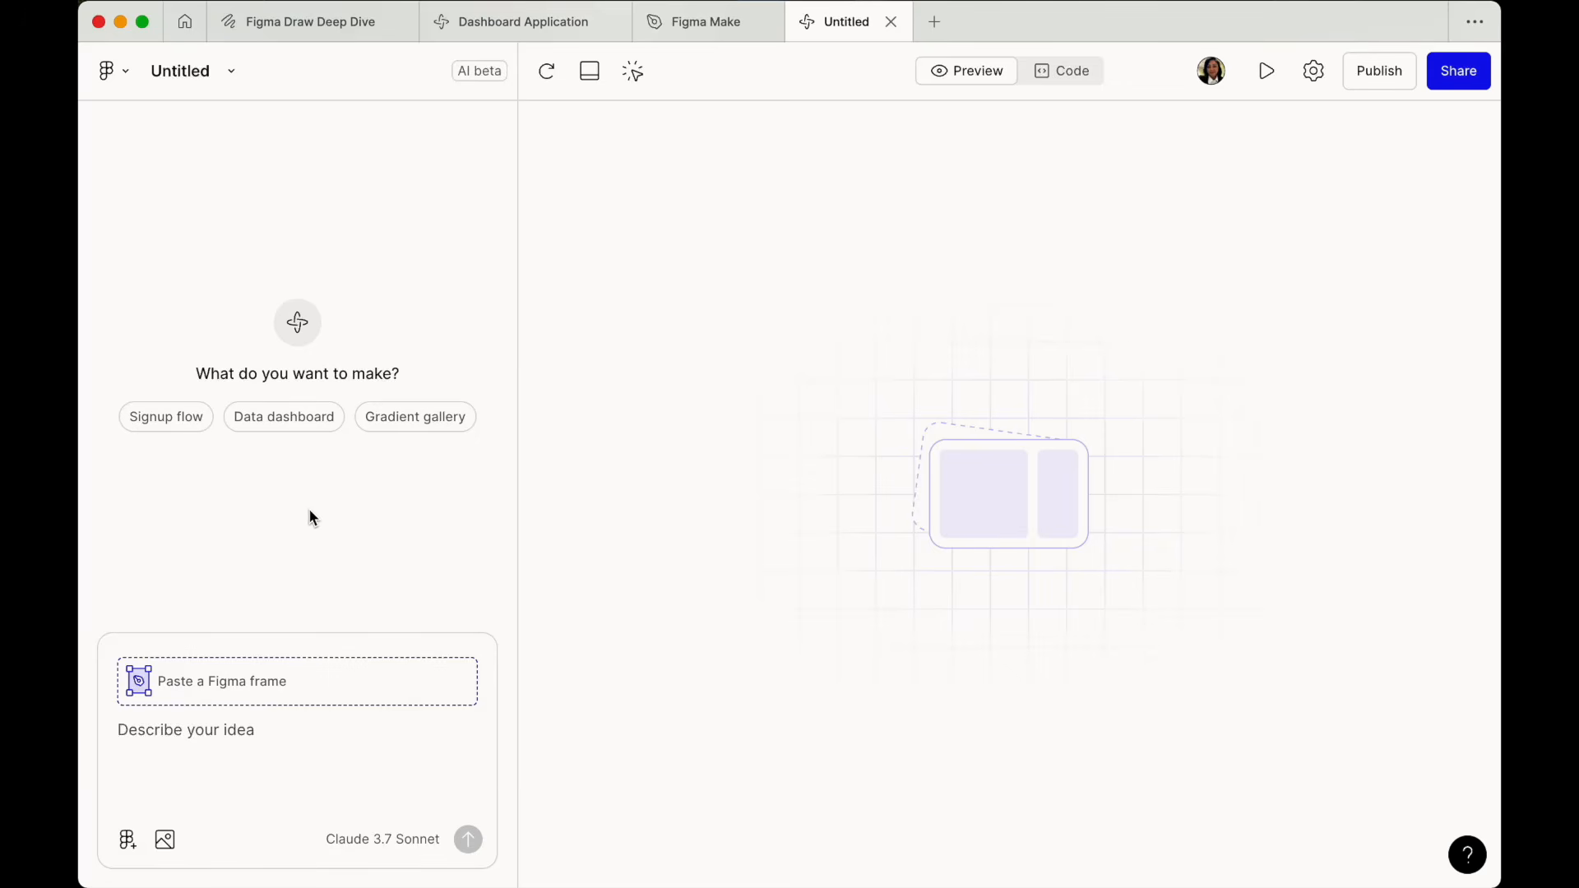
Generate a dashboard from a prompt requesting a sticky top nav bar, hero panel with stats and data visualizations, summary cards and a table of entries.
left_click(216, 736)
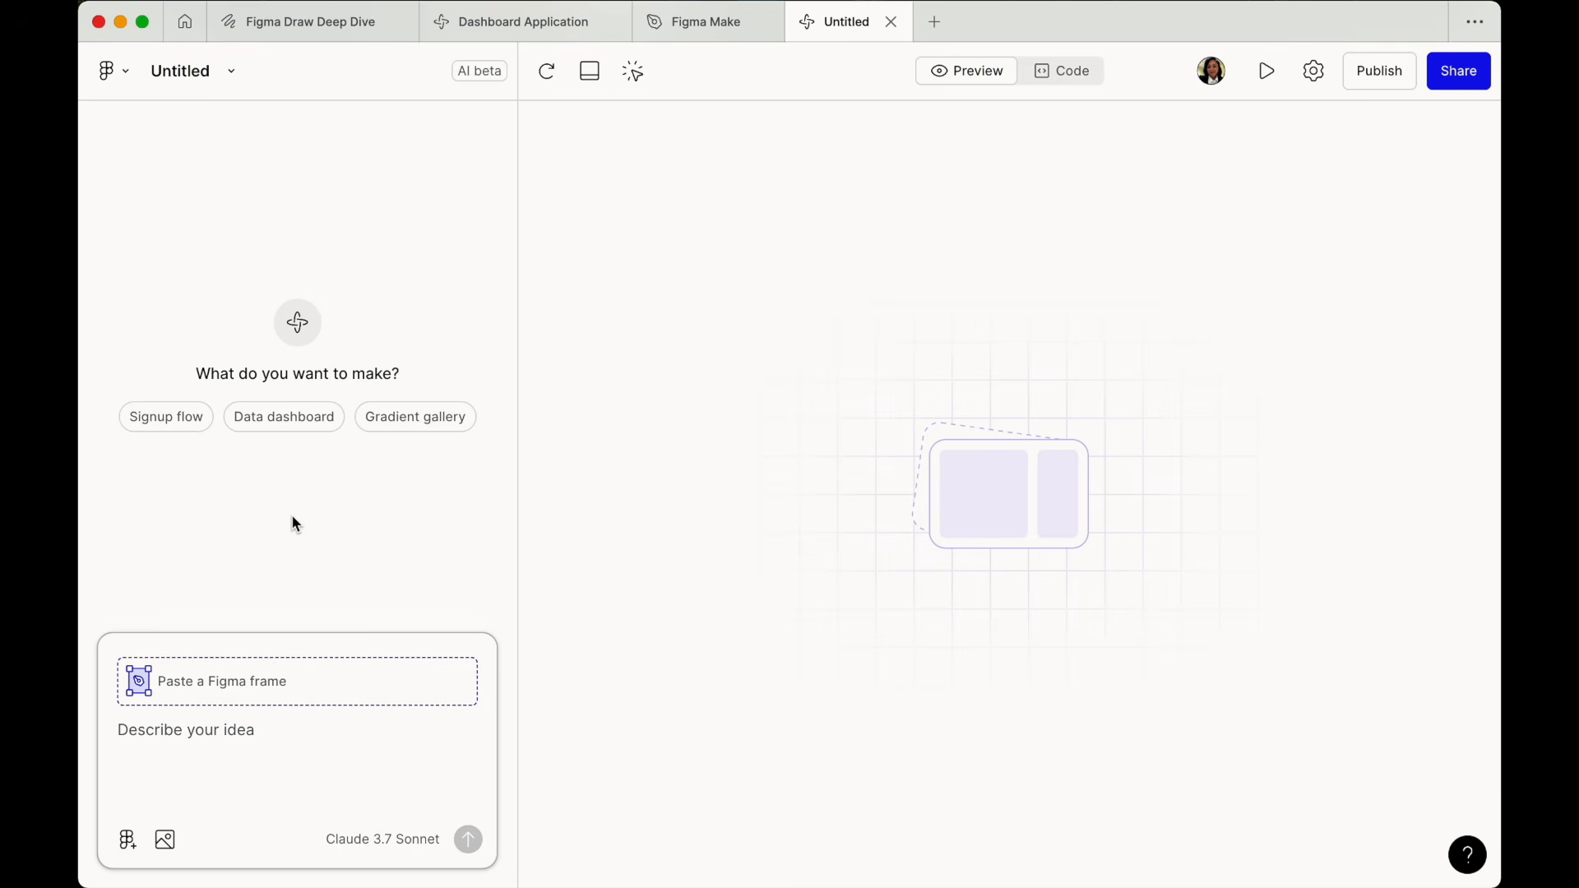
left_click(292, 433)
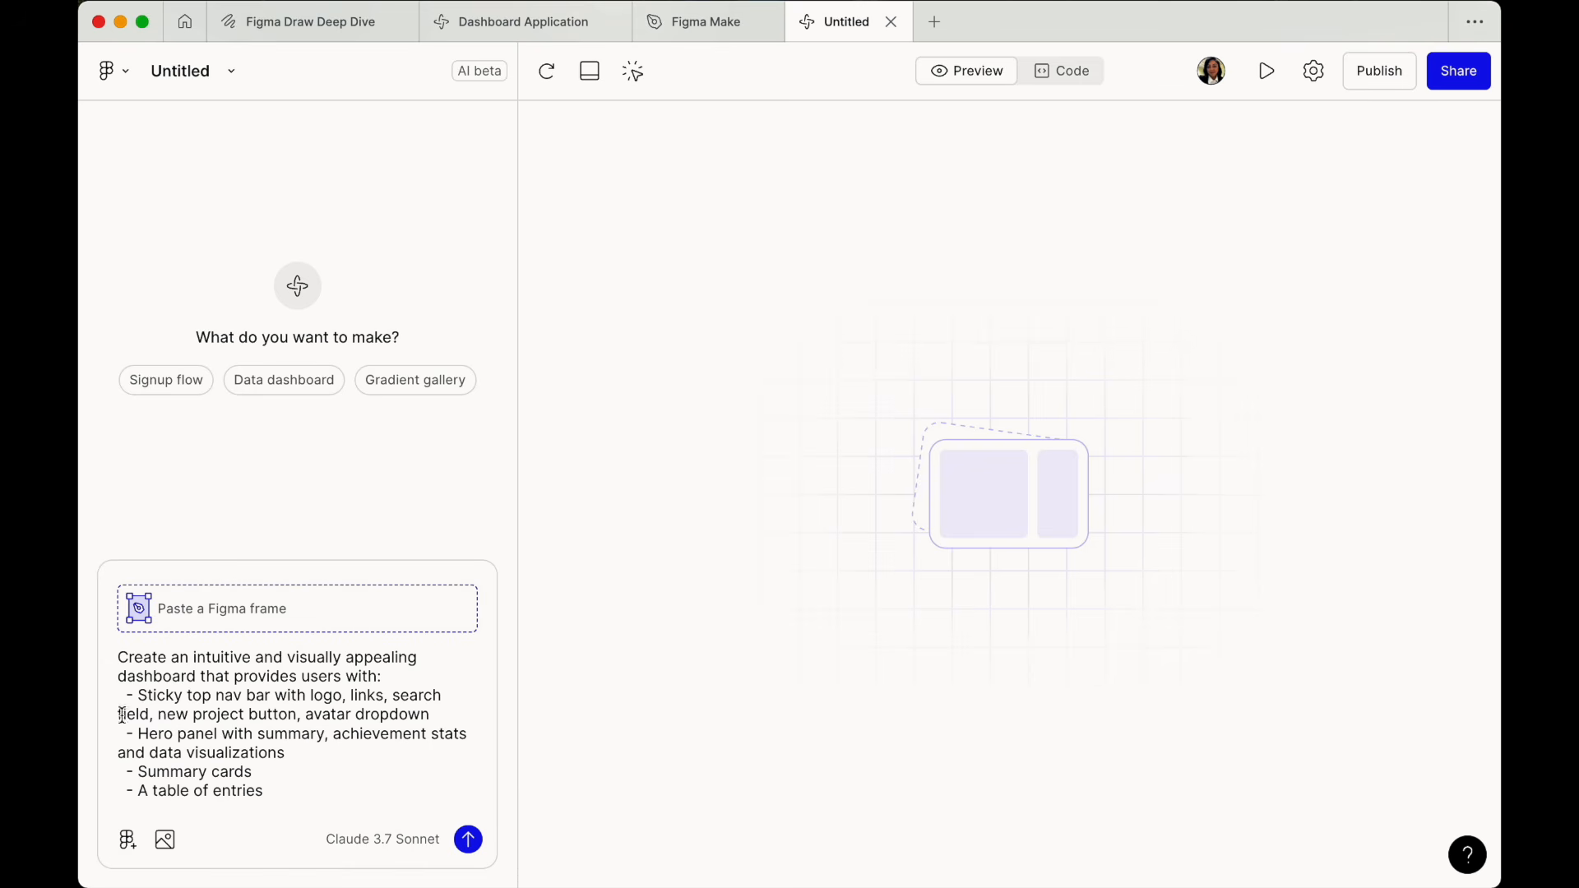
left_click(469, 840)
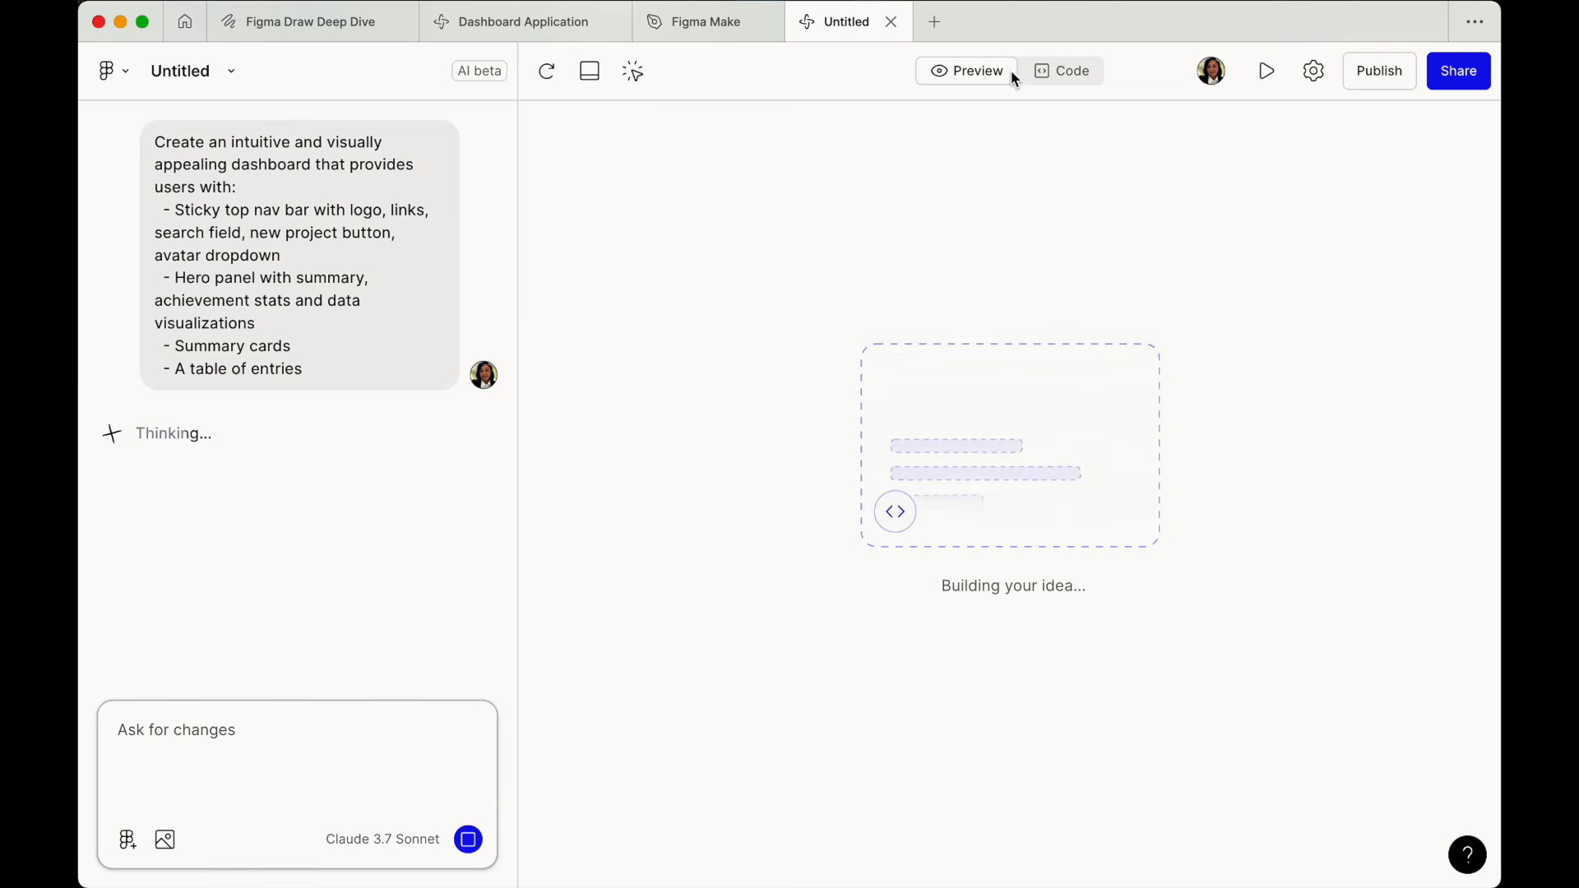
left_click(1052, 72)
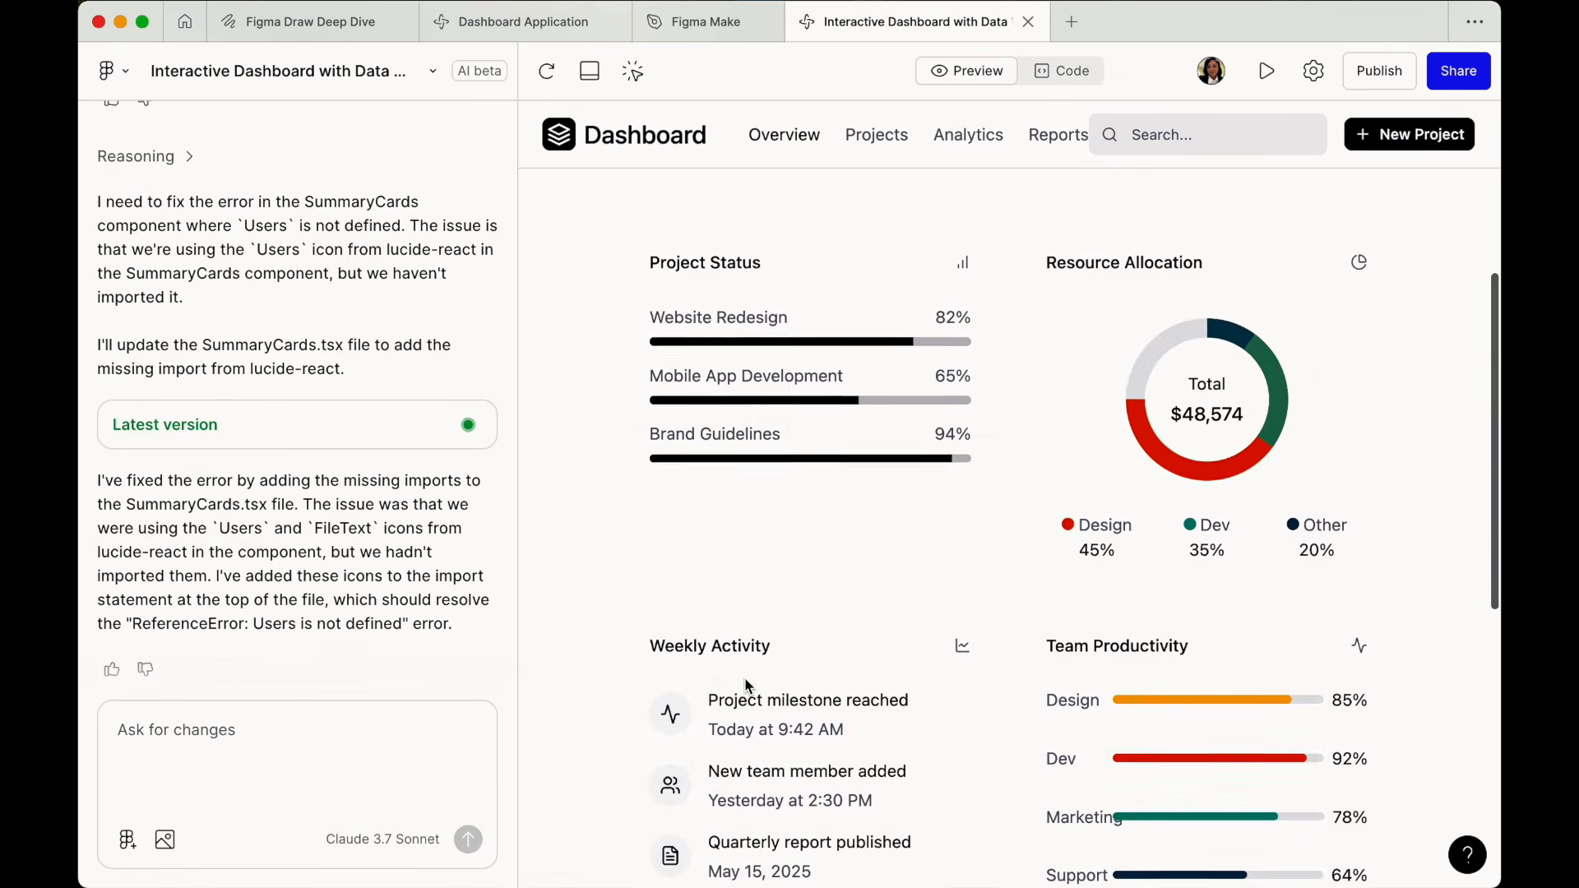
Examine the generated dashboard preview from the welcome panel to the projects table, including the Monthly Performance chart's bar values.
scroll(743, 678, "down", 5)
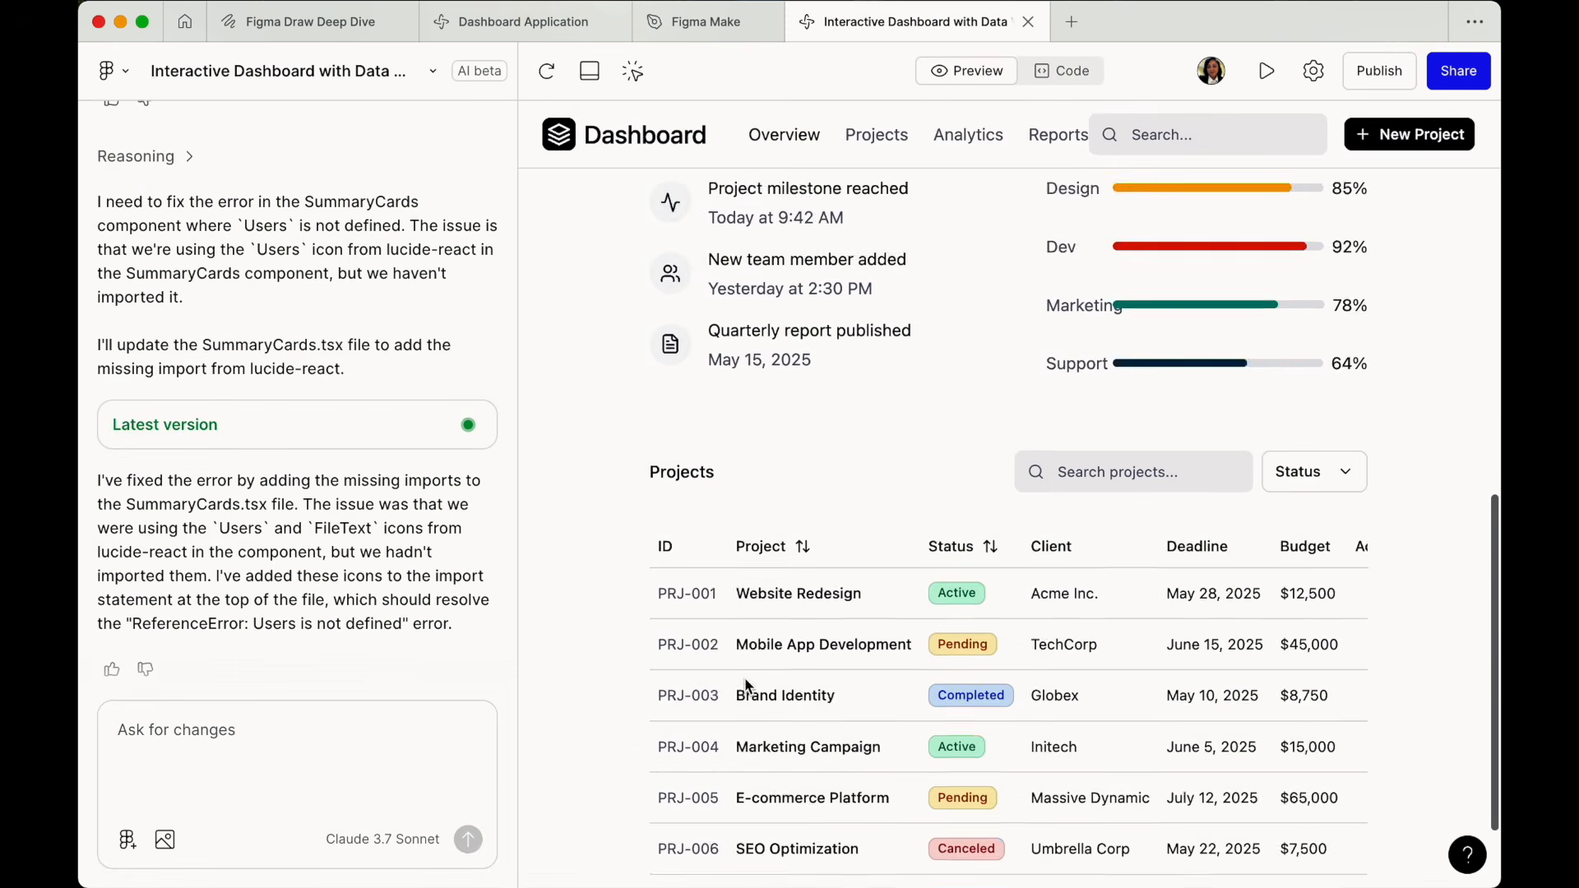
scroll(743, 678, "up", 10)
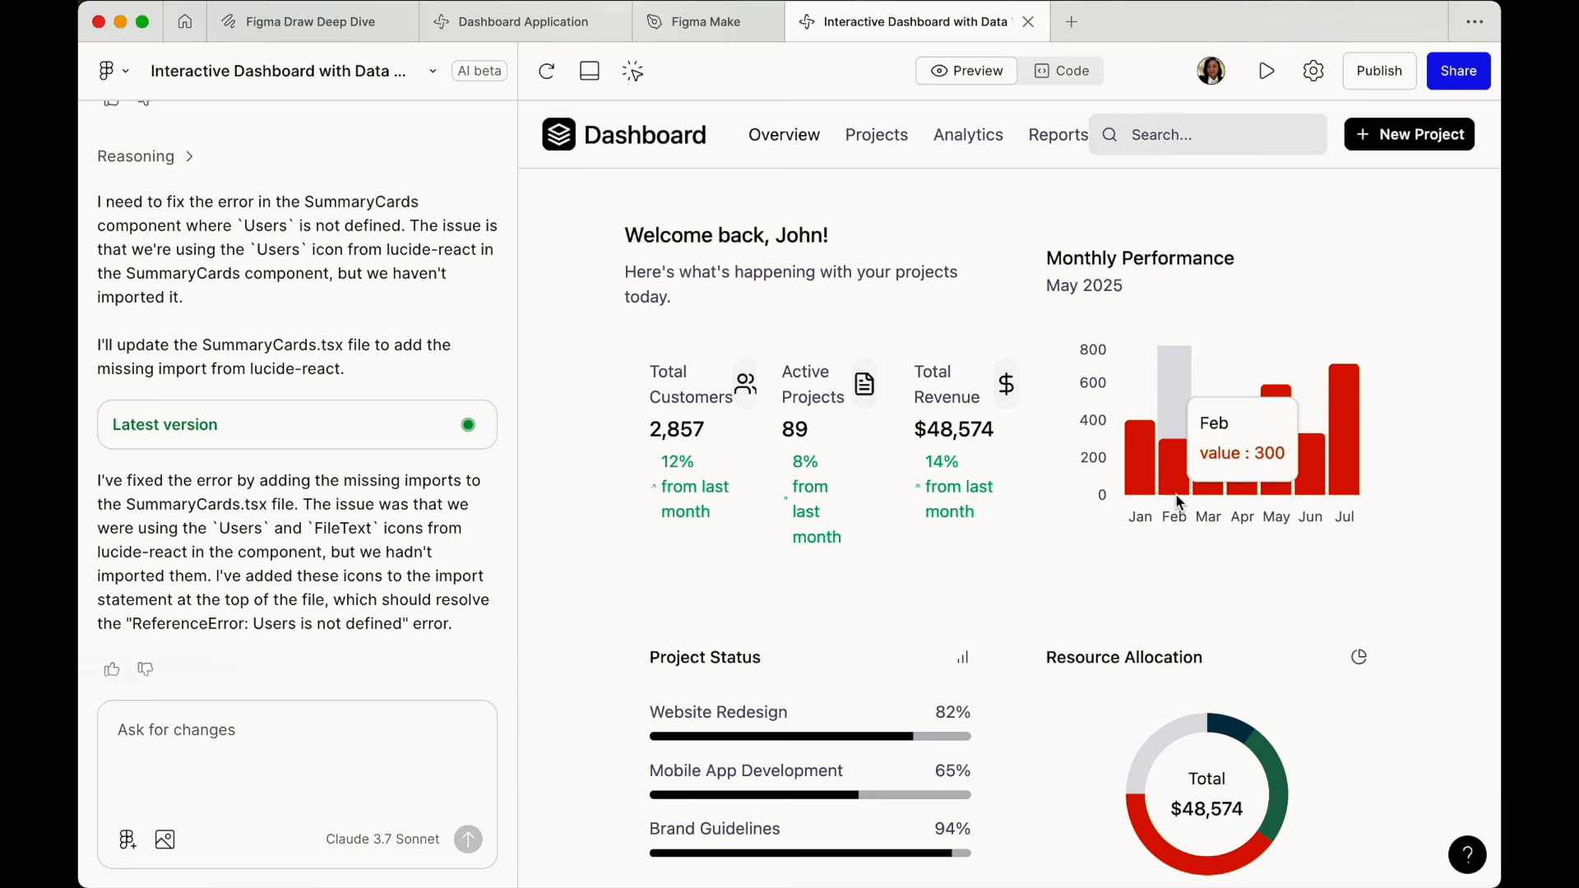
mouse_move(1141, 461)
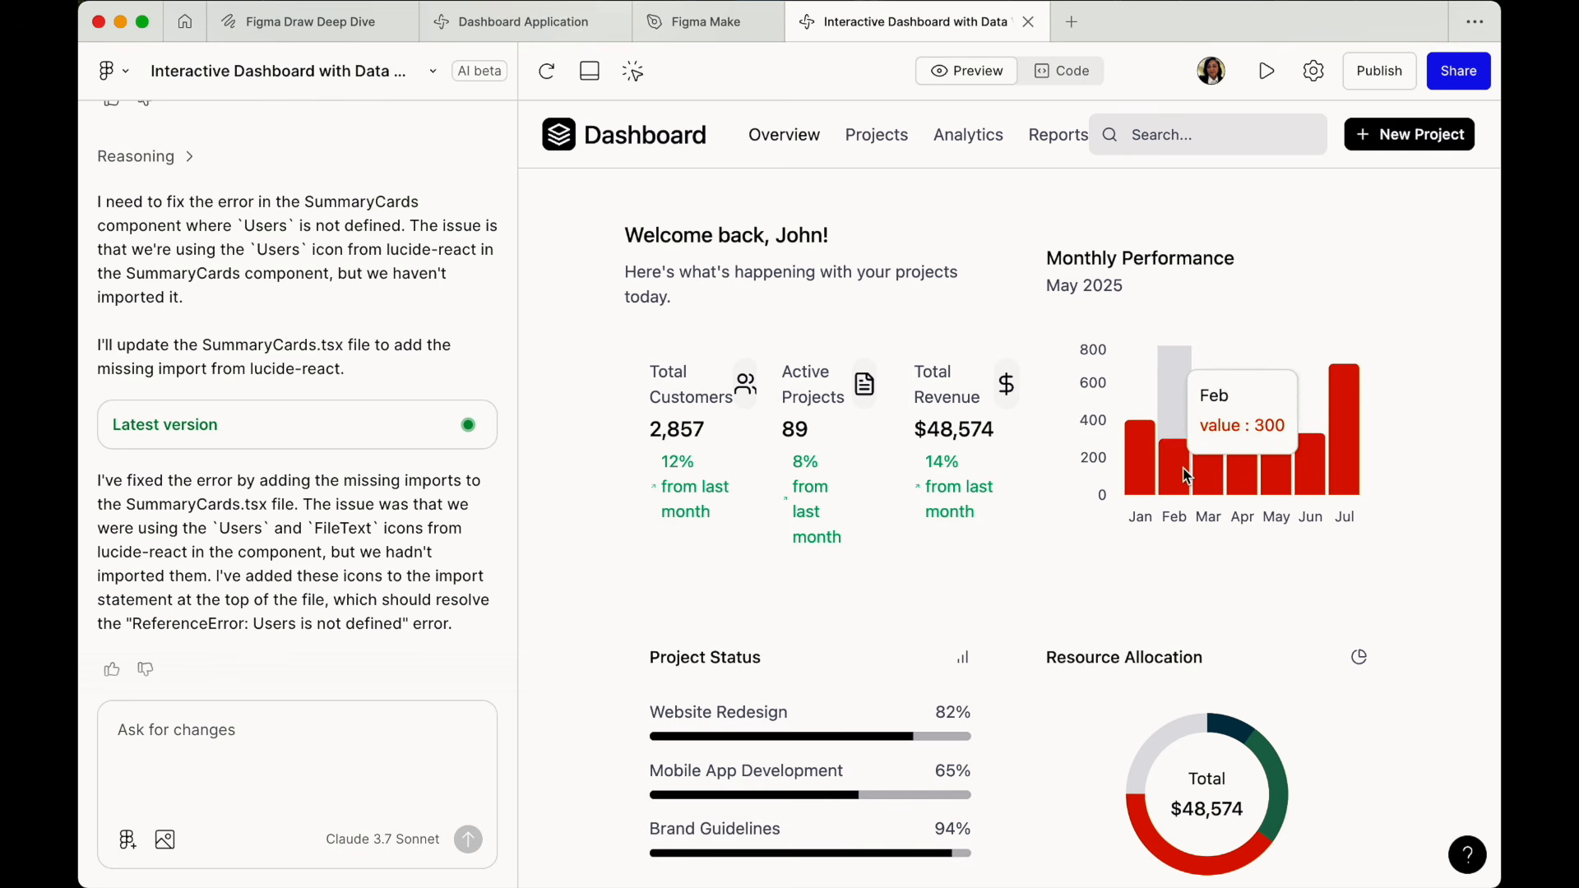
mouse_move(1214, 481)
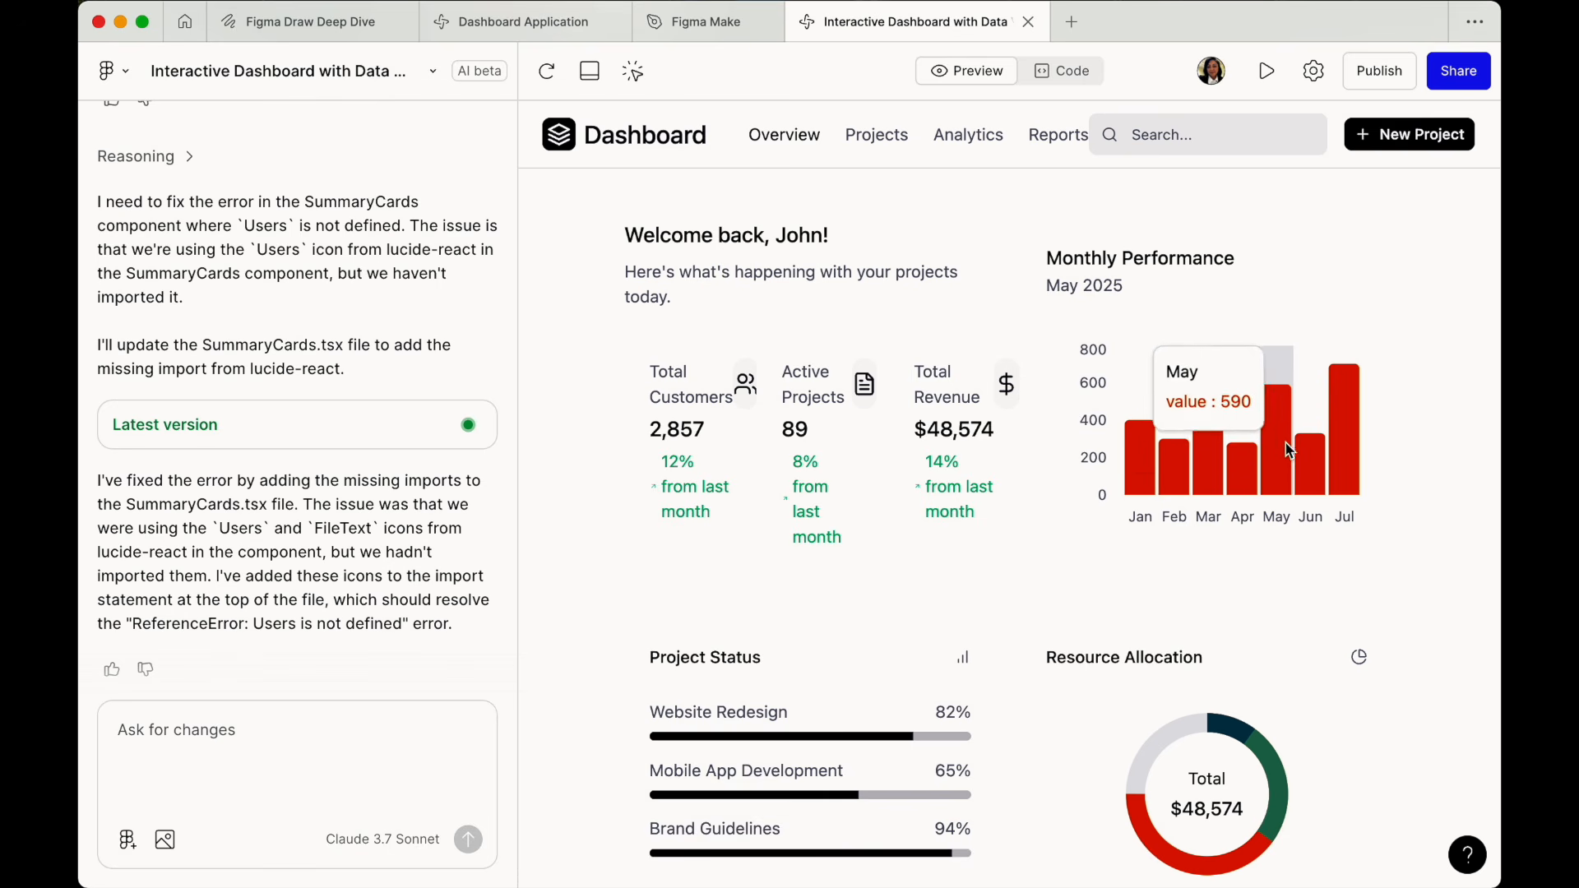
mouse_move(1307, 458)
mouse_move(1347, 439)
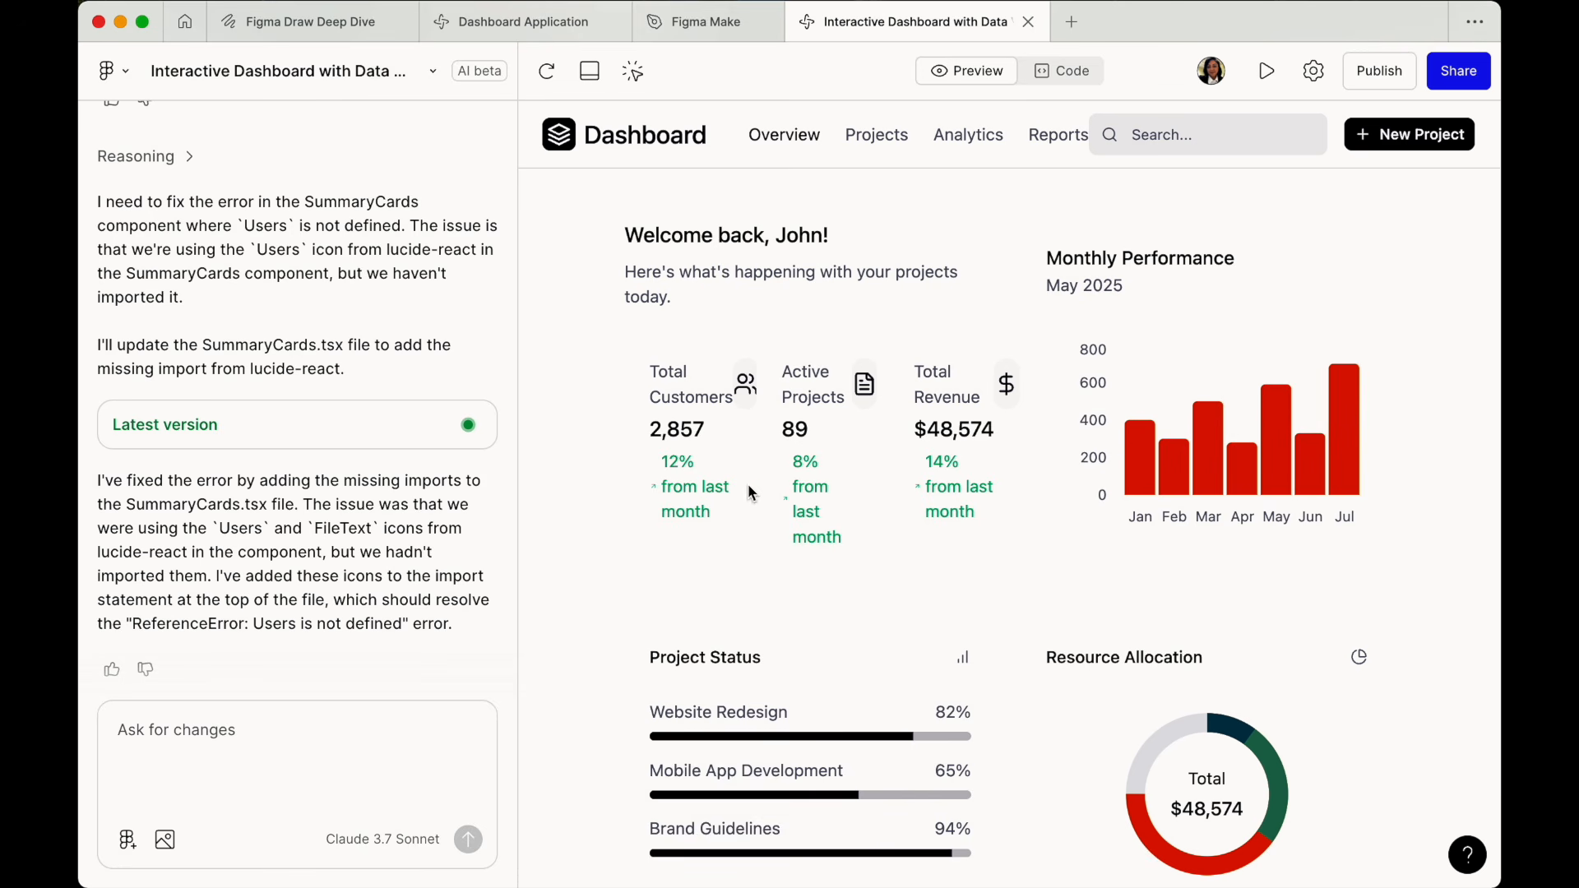
scroll(1299, 406, "down", 5)
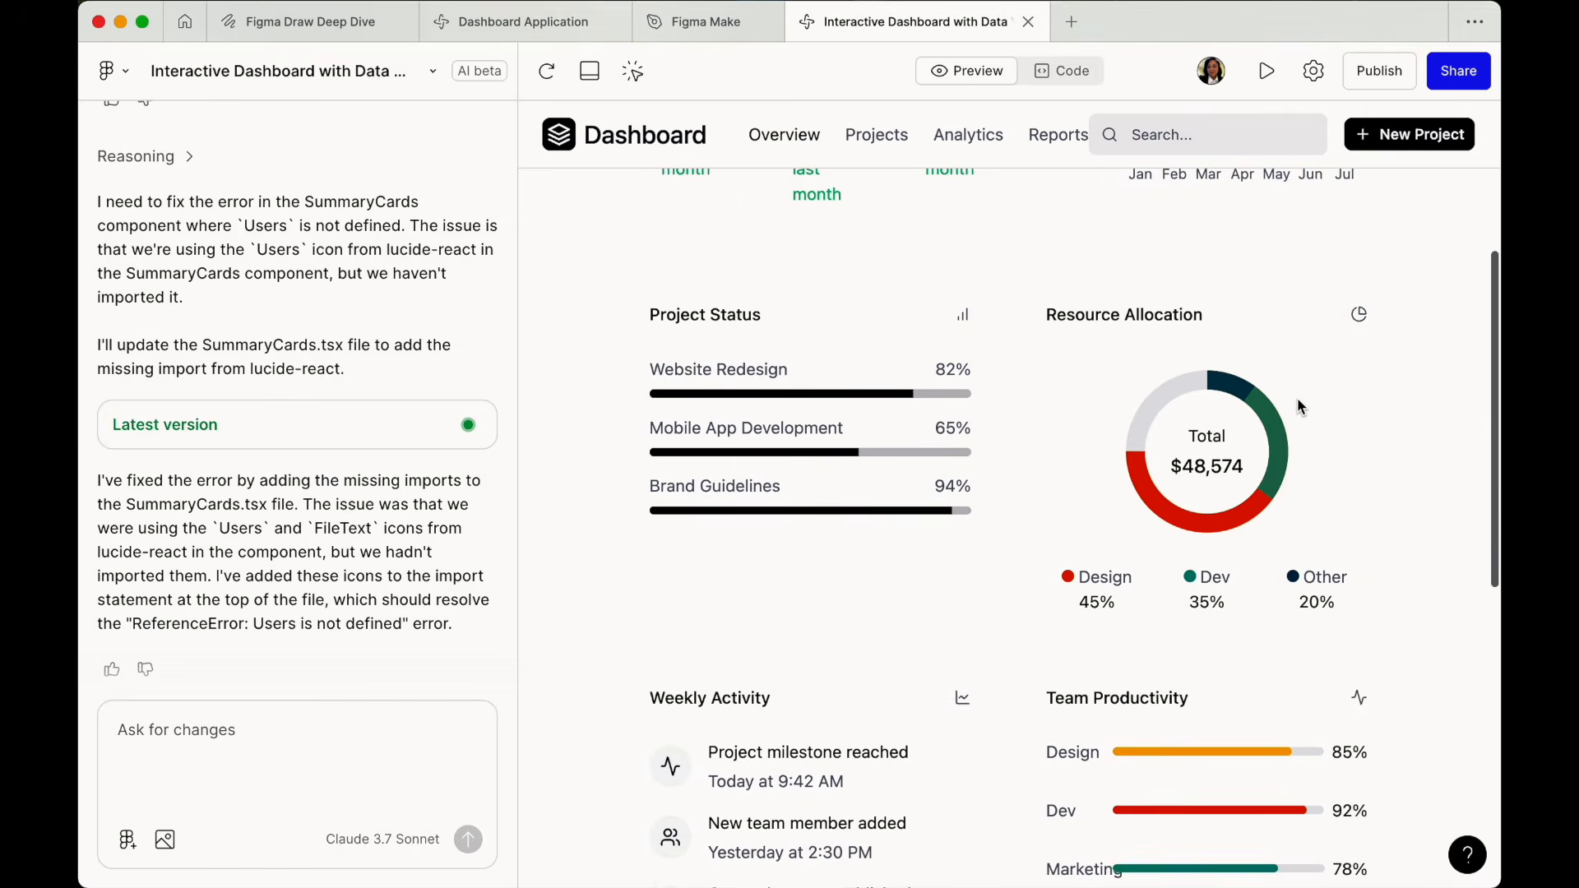
scroll(1280, 411, "down", 10)
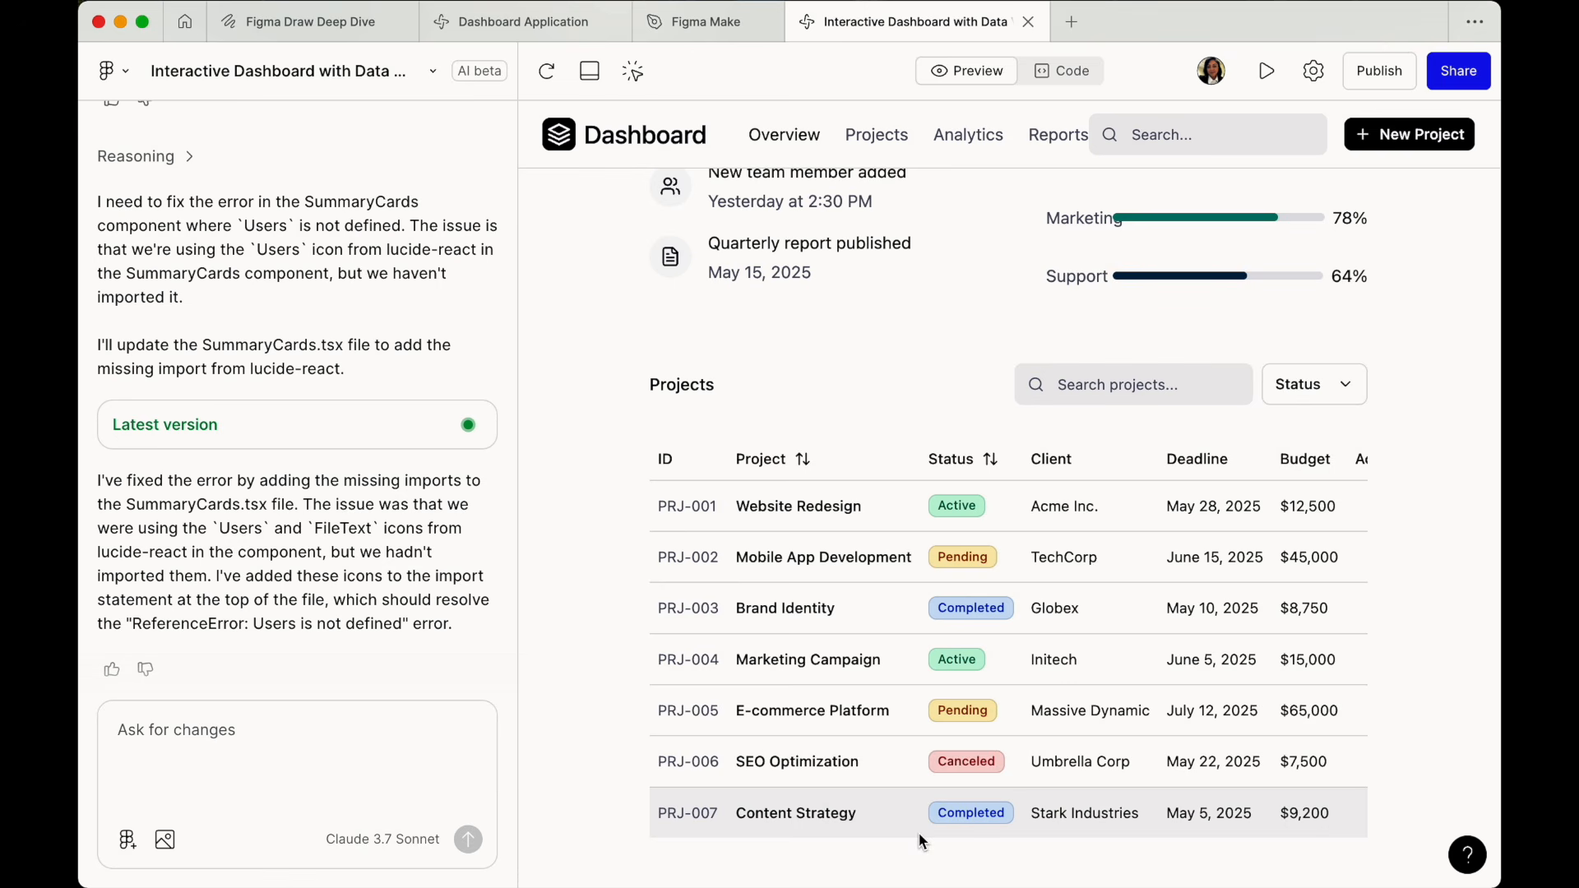
scroll(882, 358, "up", 7)
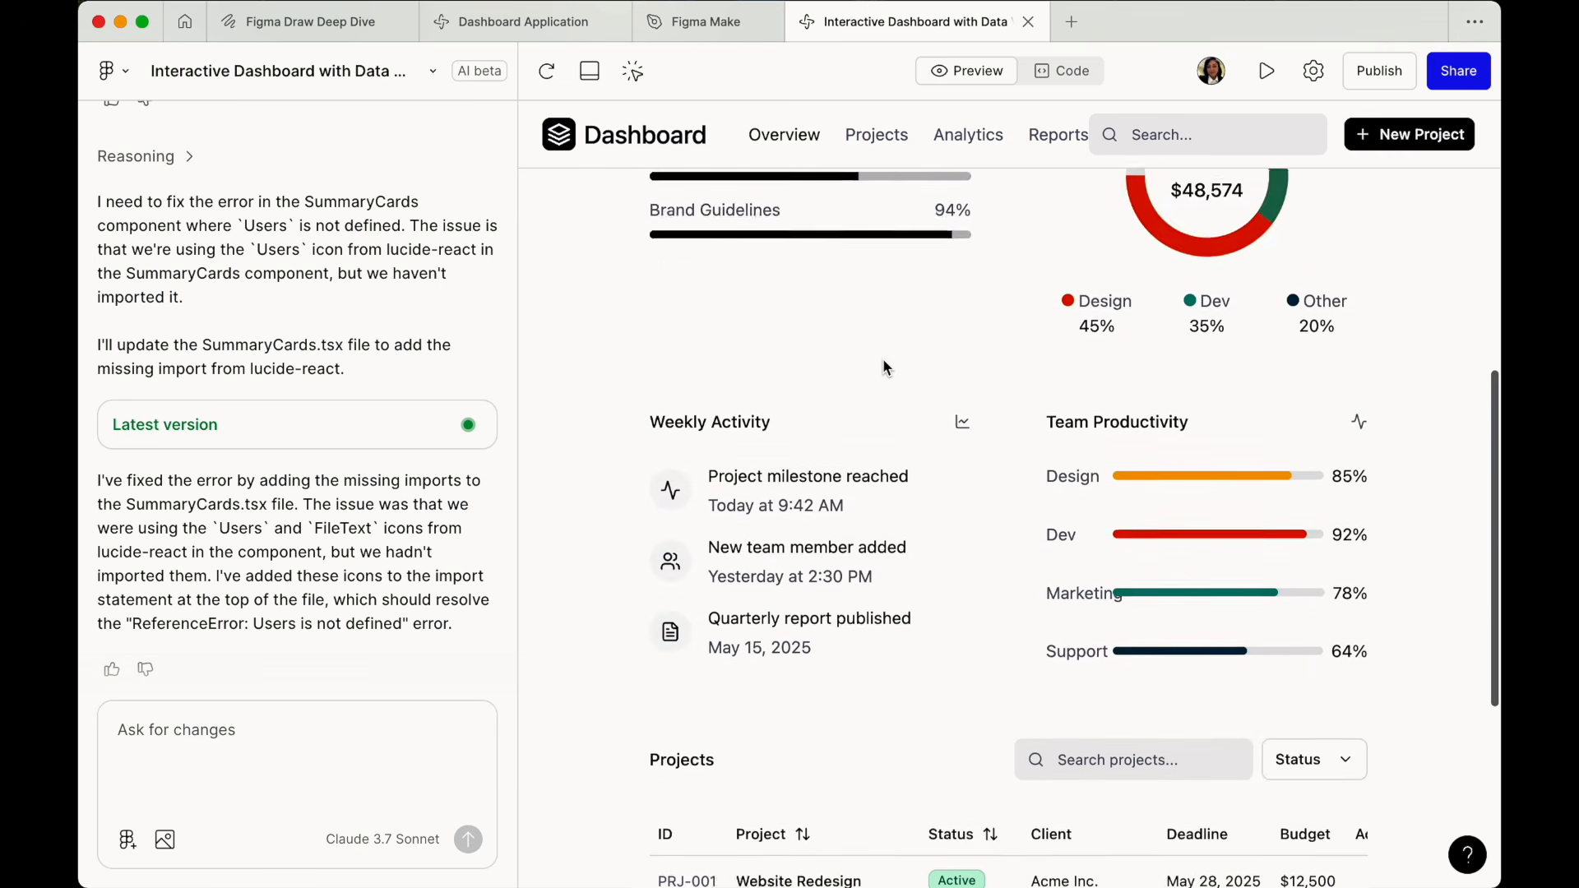
scroll(884, 366, "down", 7)
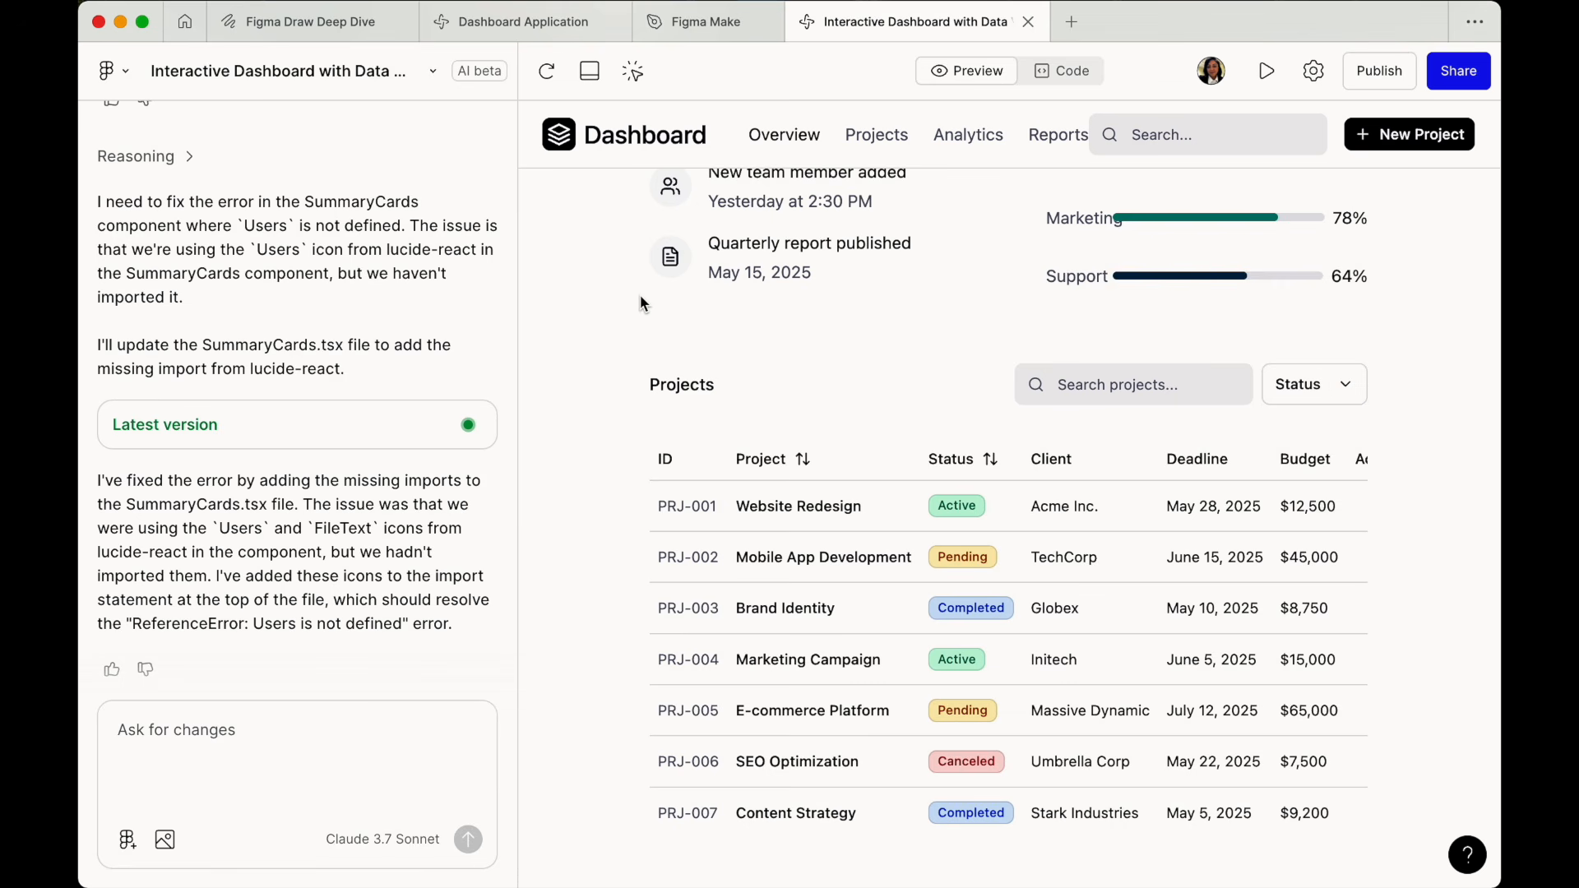
Submit the change request "Please transform this dashboard into a dark mode theme".
left_click(371, 726)
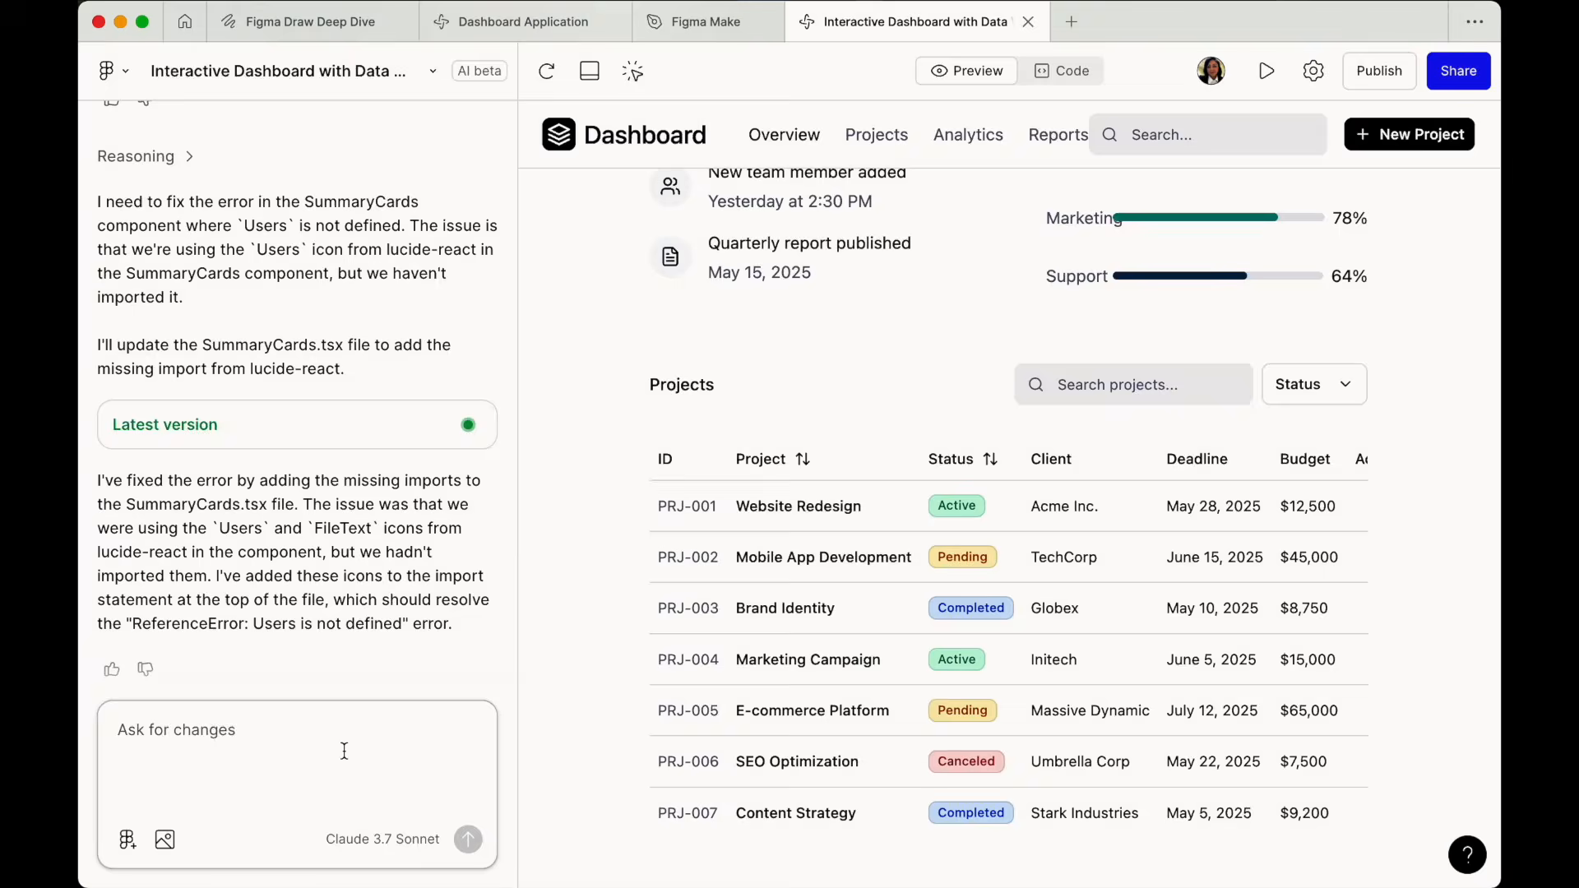
type("P")
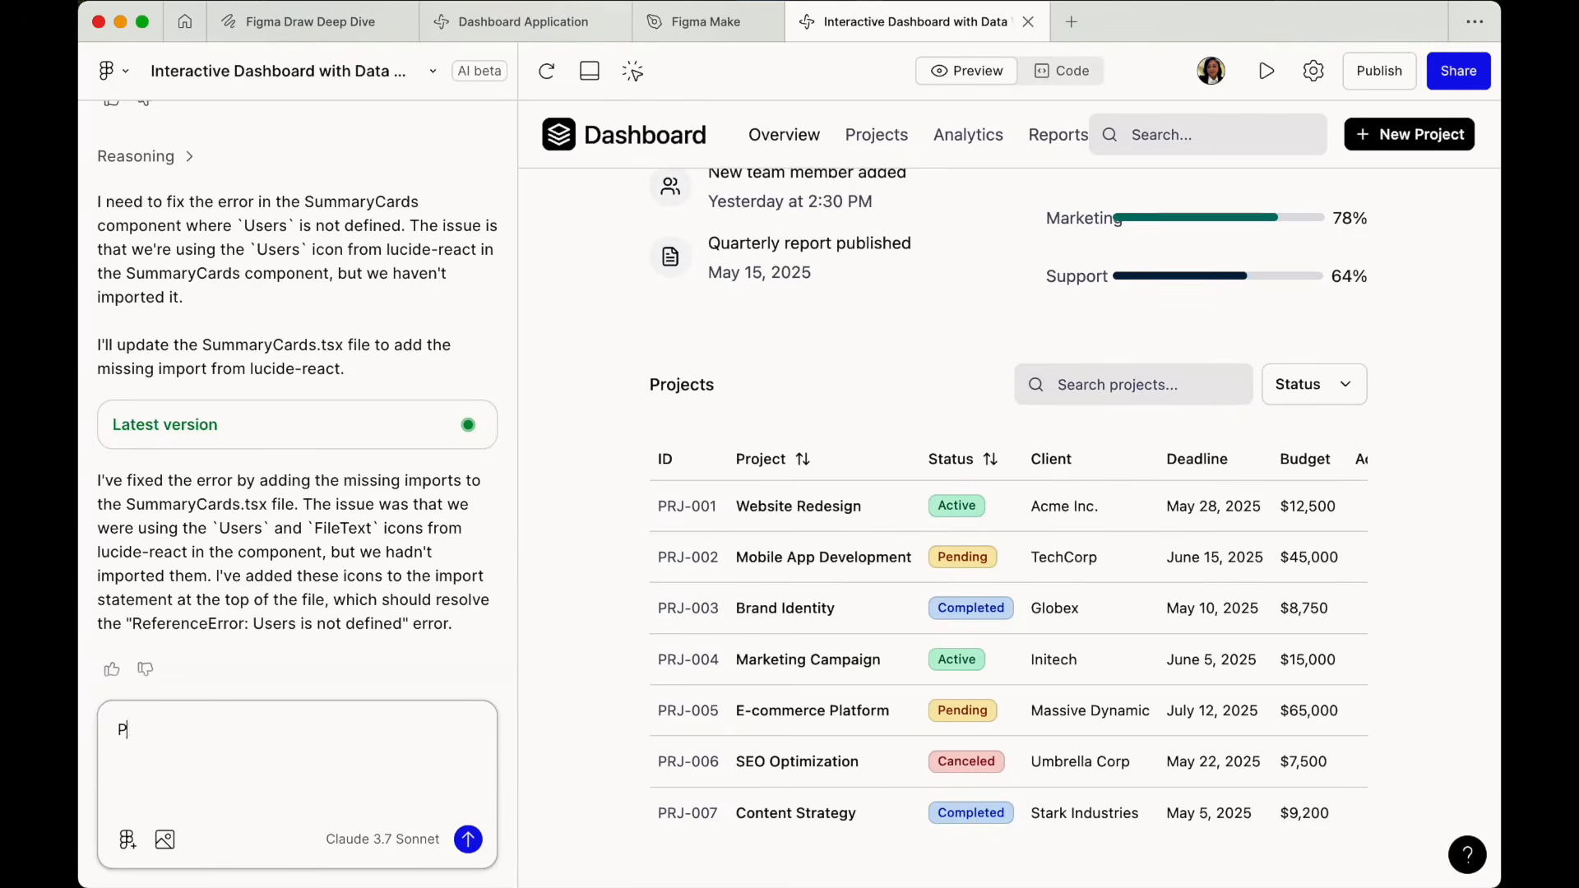
type("lease transform this ")
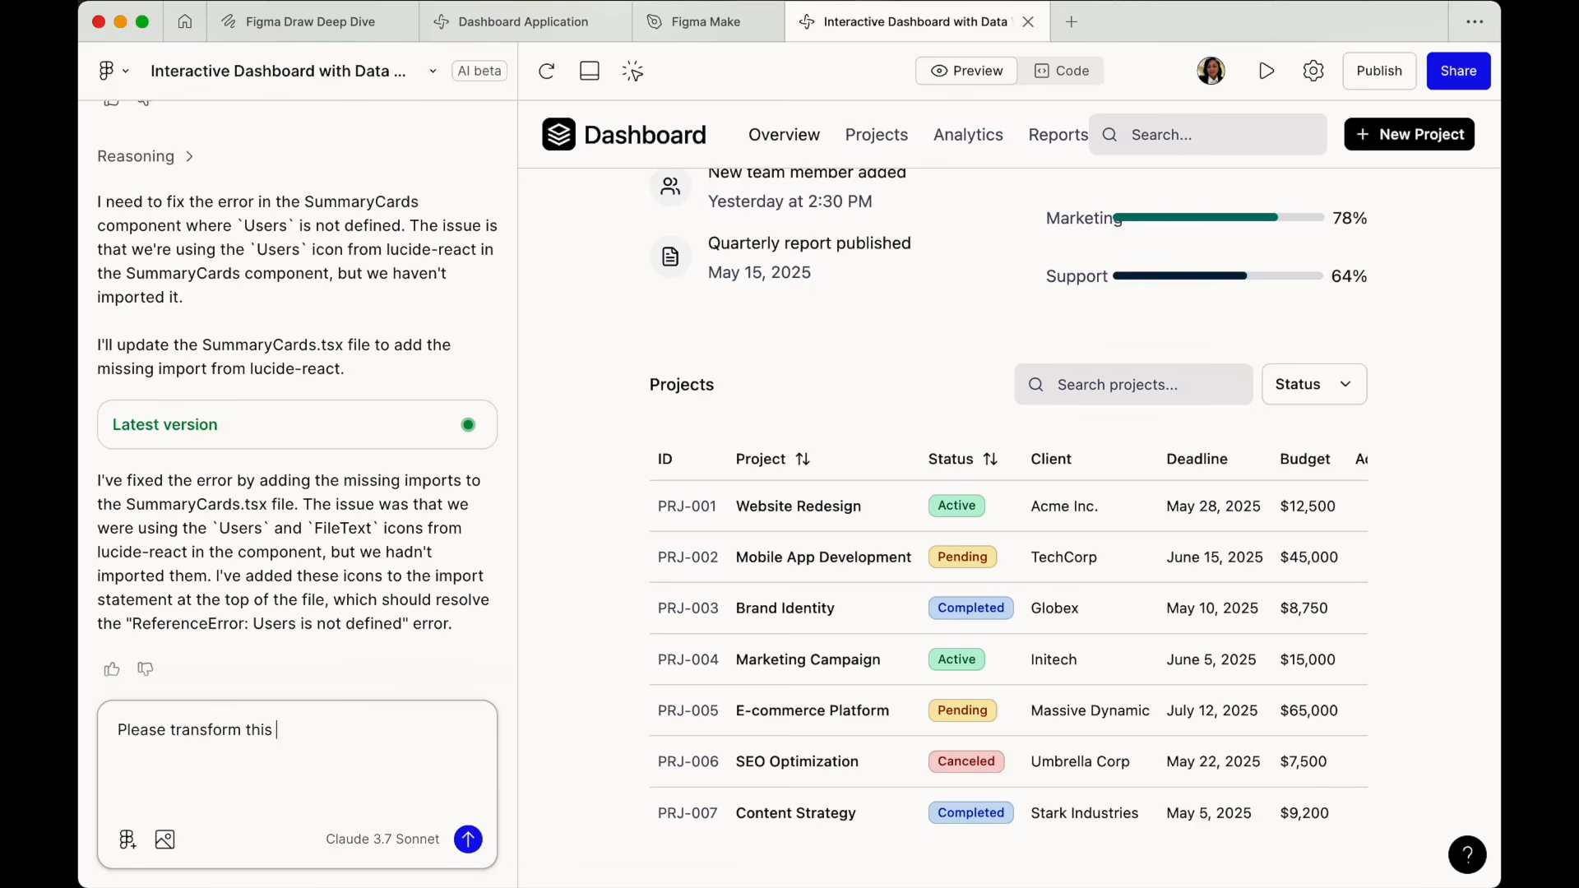
type("dashboard into a dark mode theme")
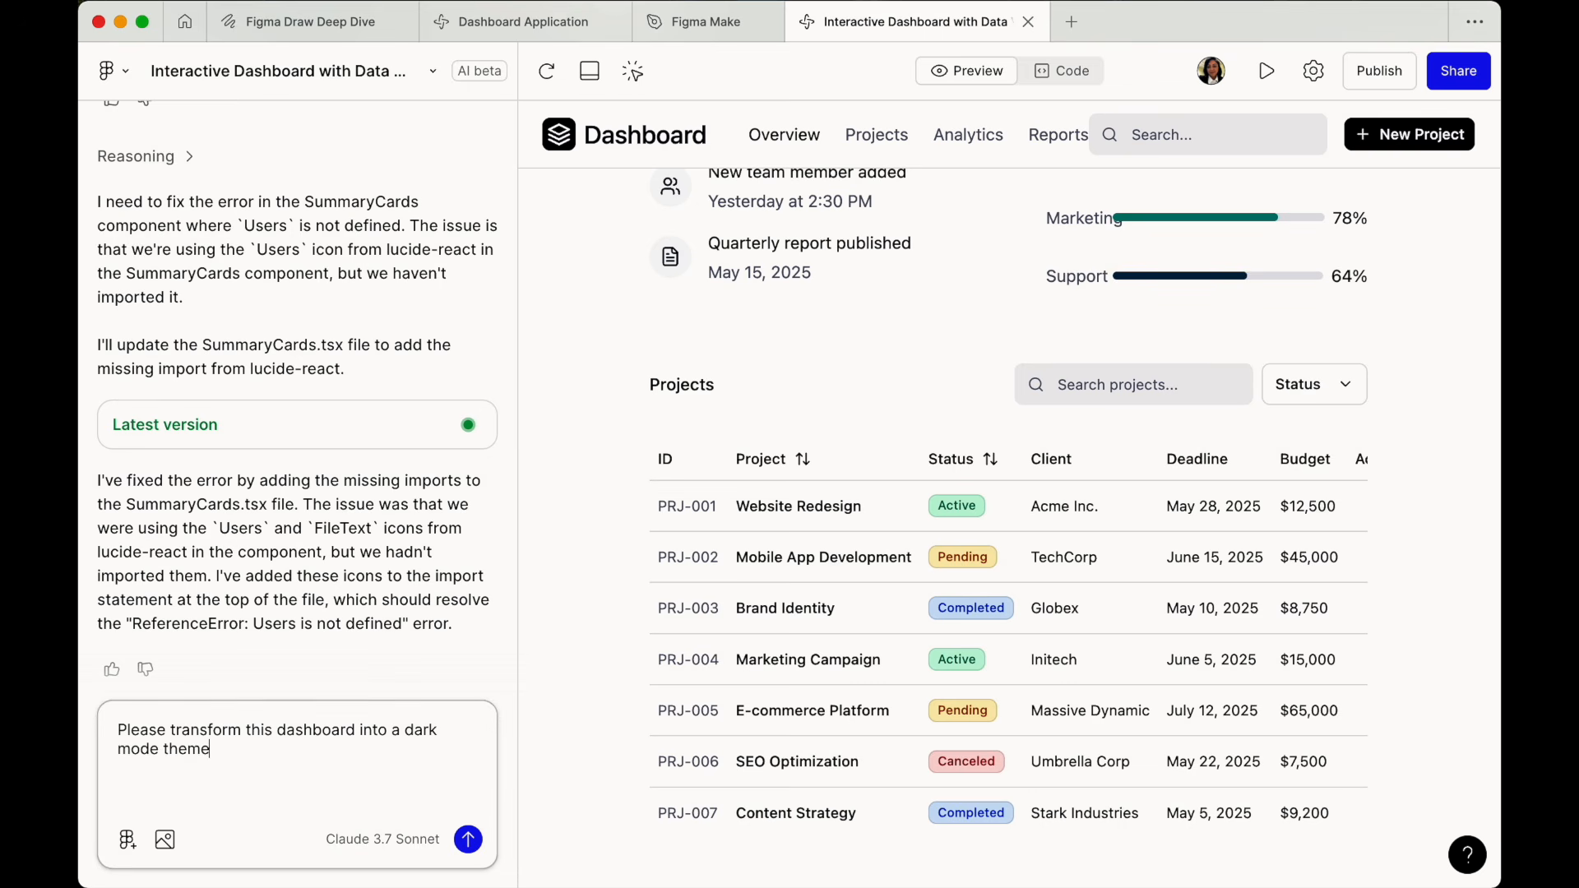
key("Return")
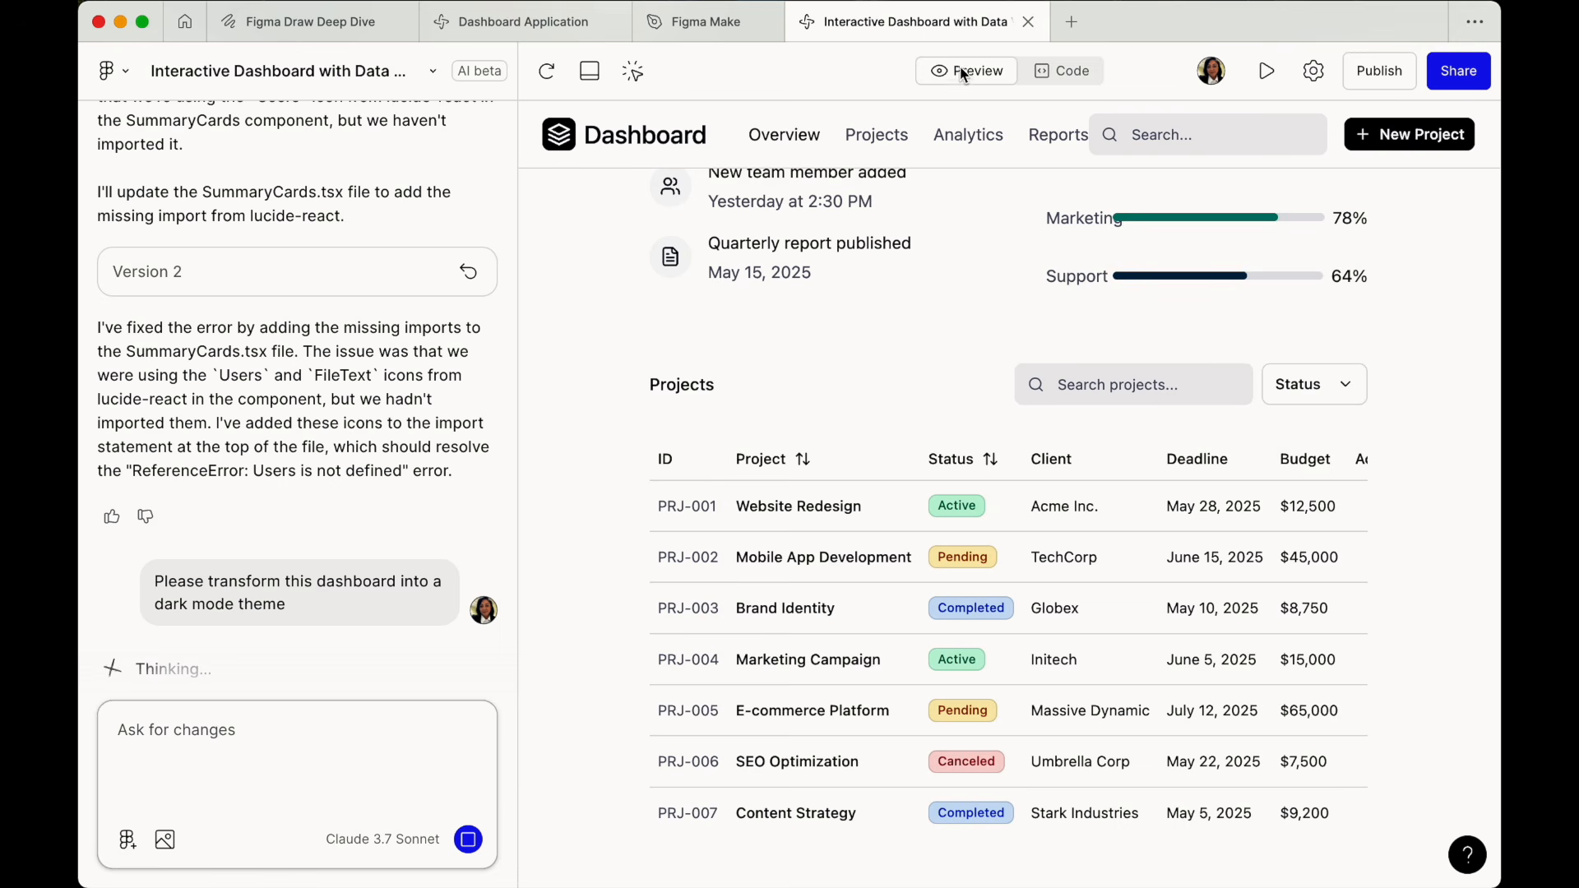
Present the dashboard in its own tab and review the full-width layout down to the projects table.
left_click(1268, 72)
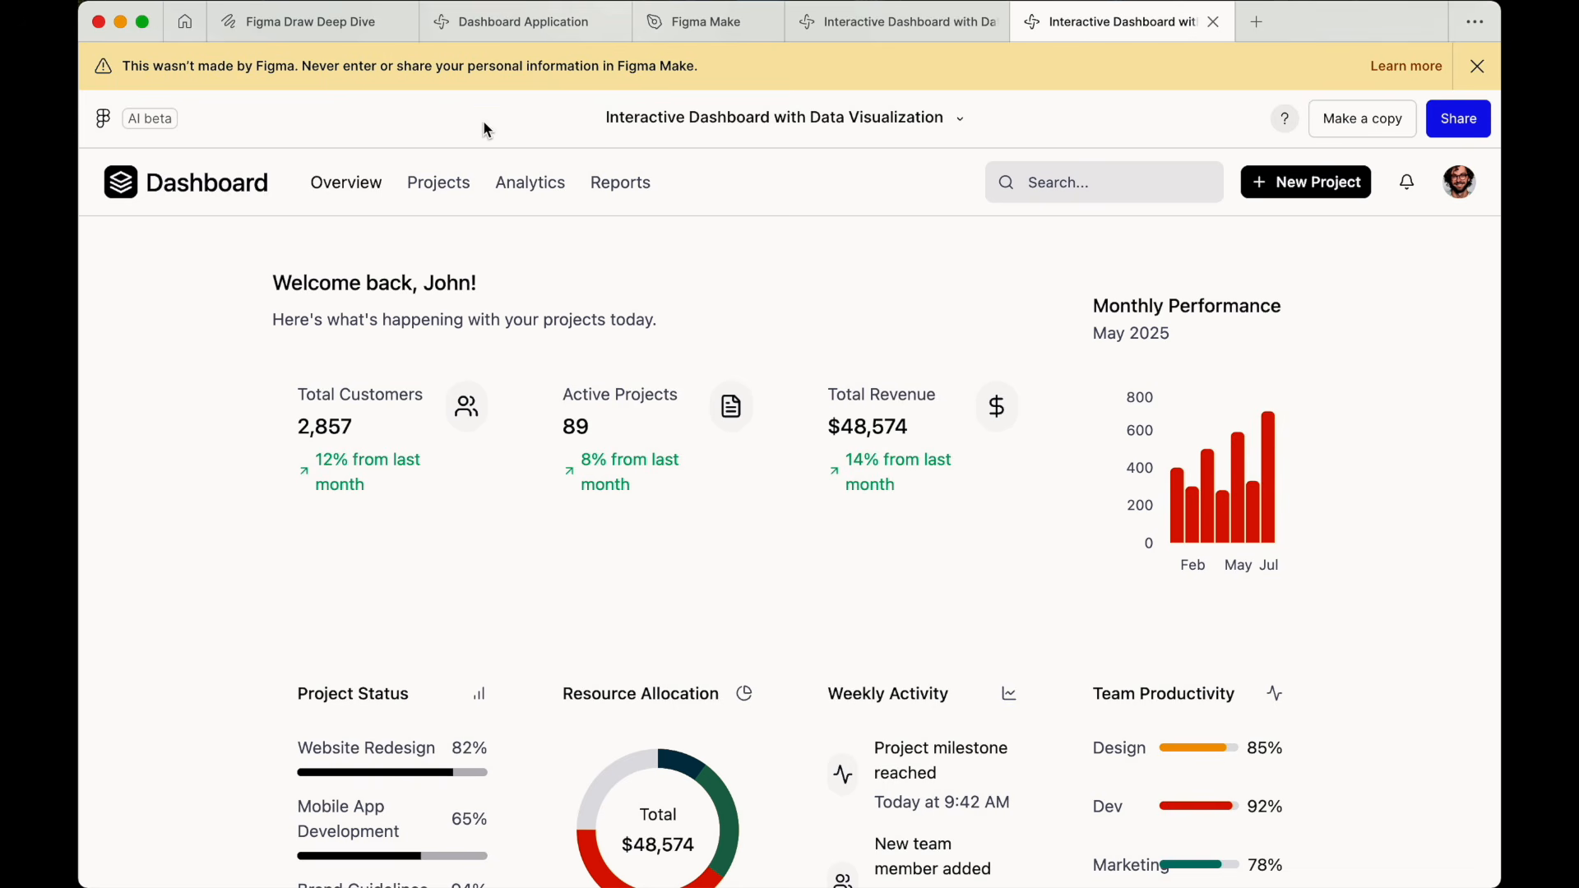
left_click(915, 22)
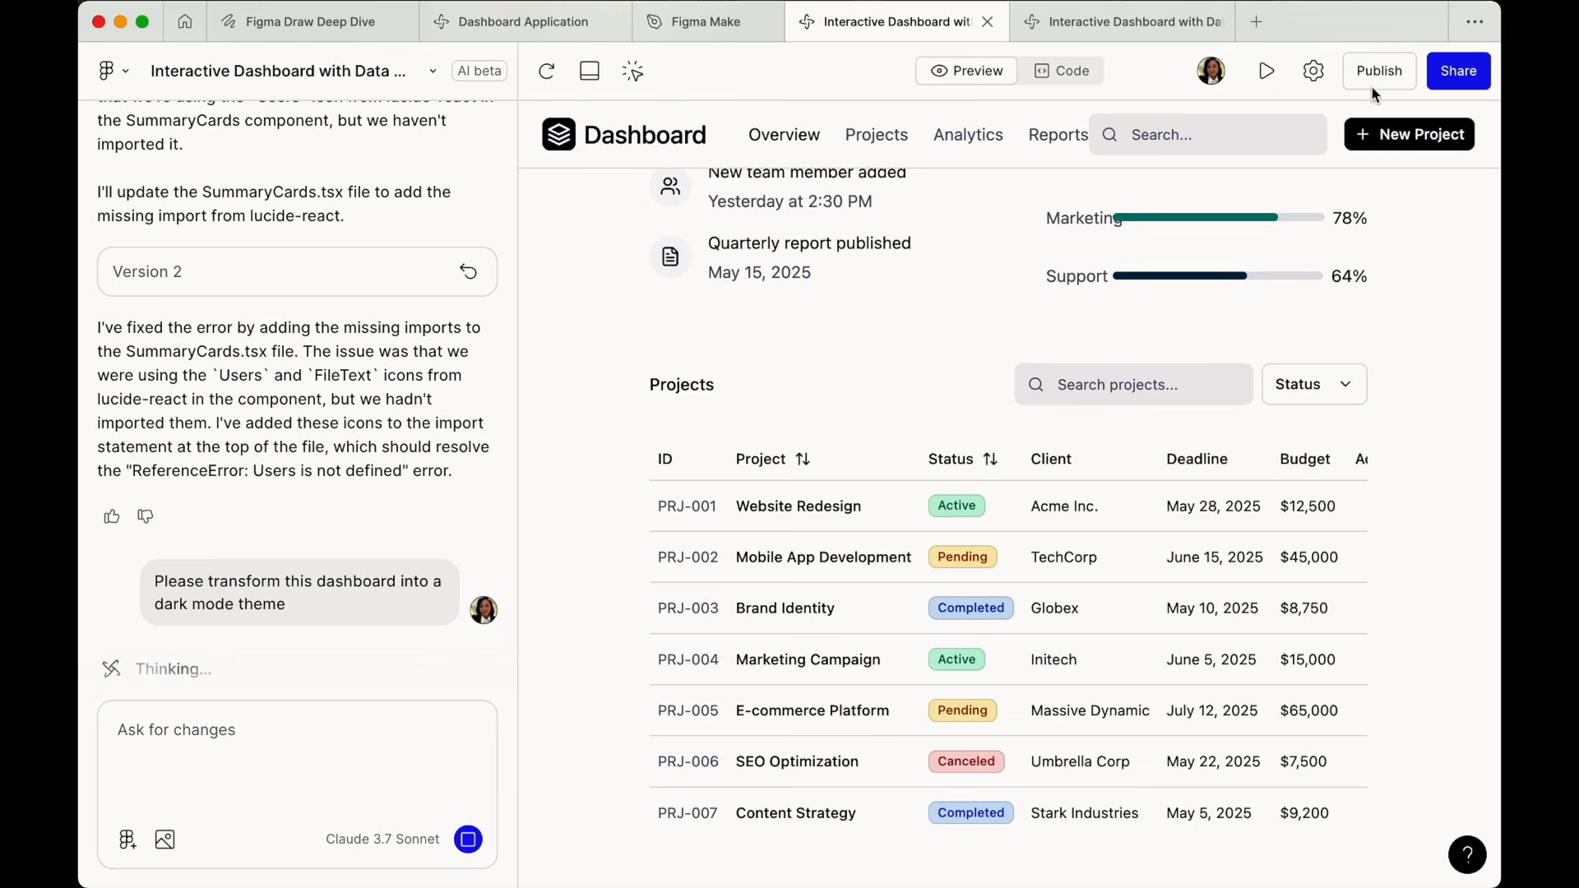
left_click(1126, 30)
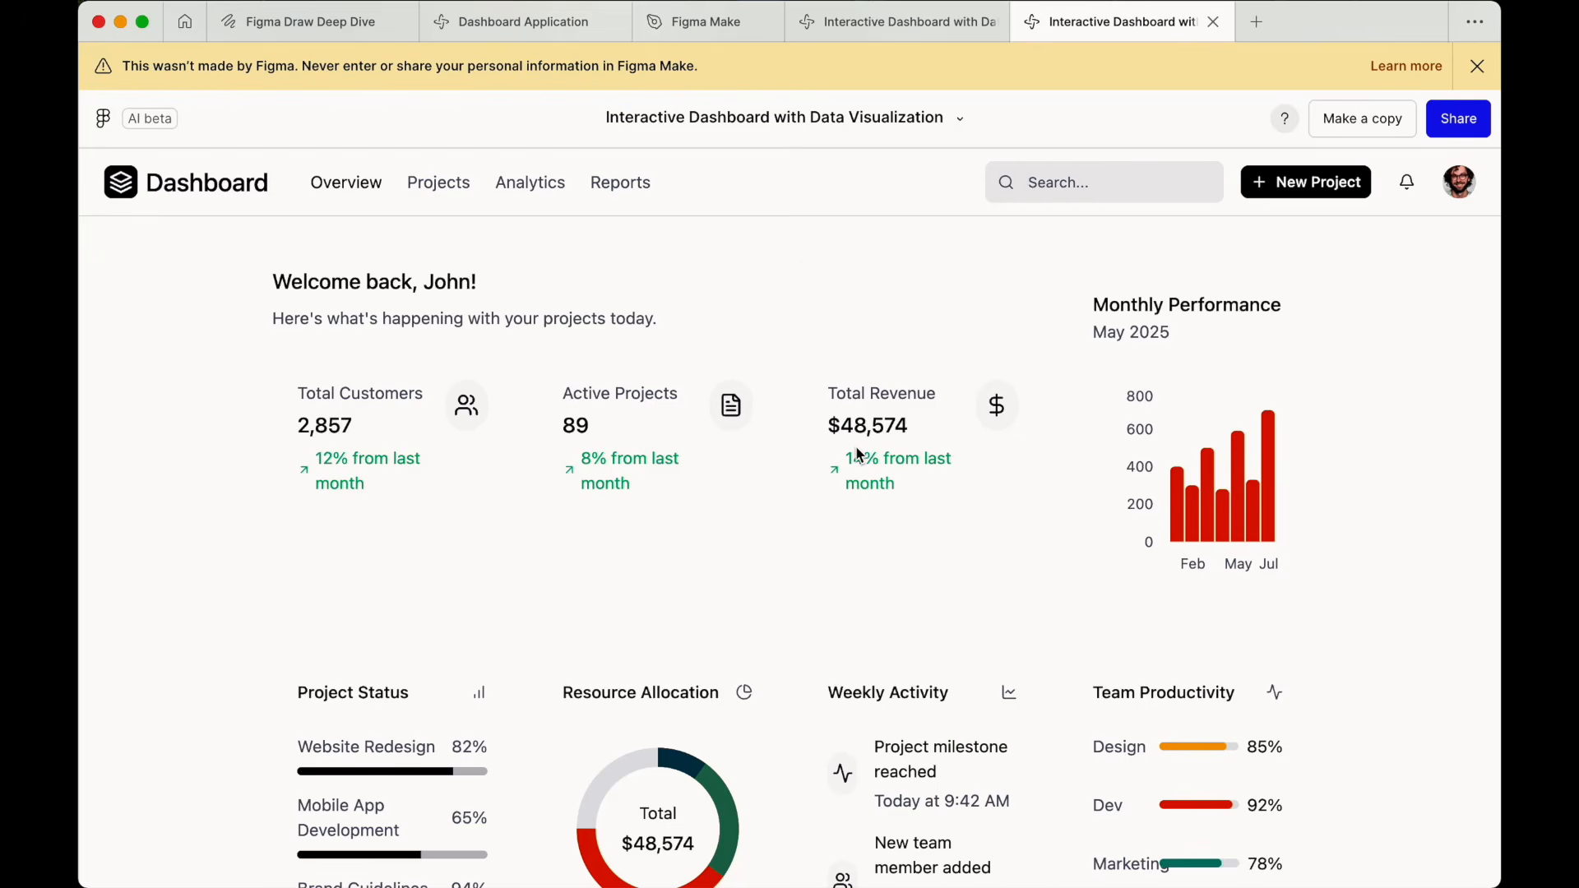
scroll(856, 455, "down", 10)
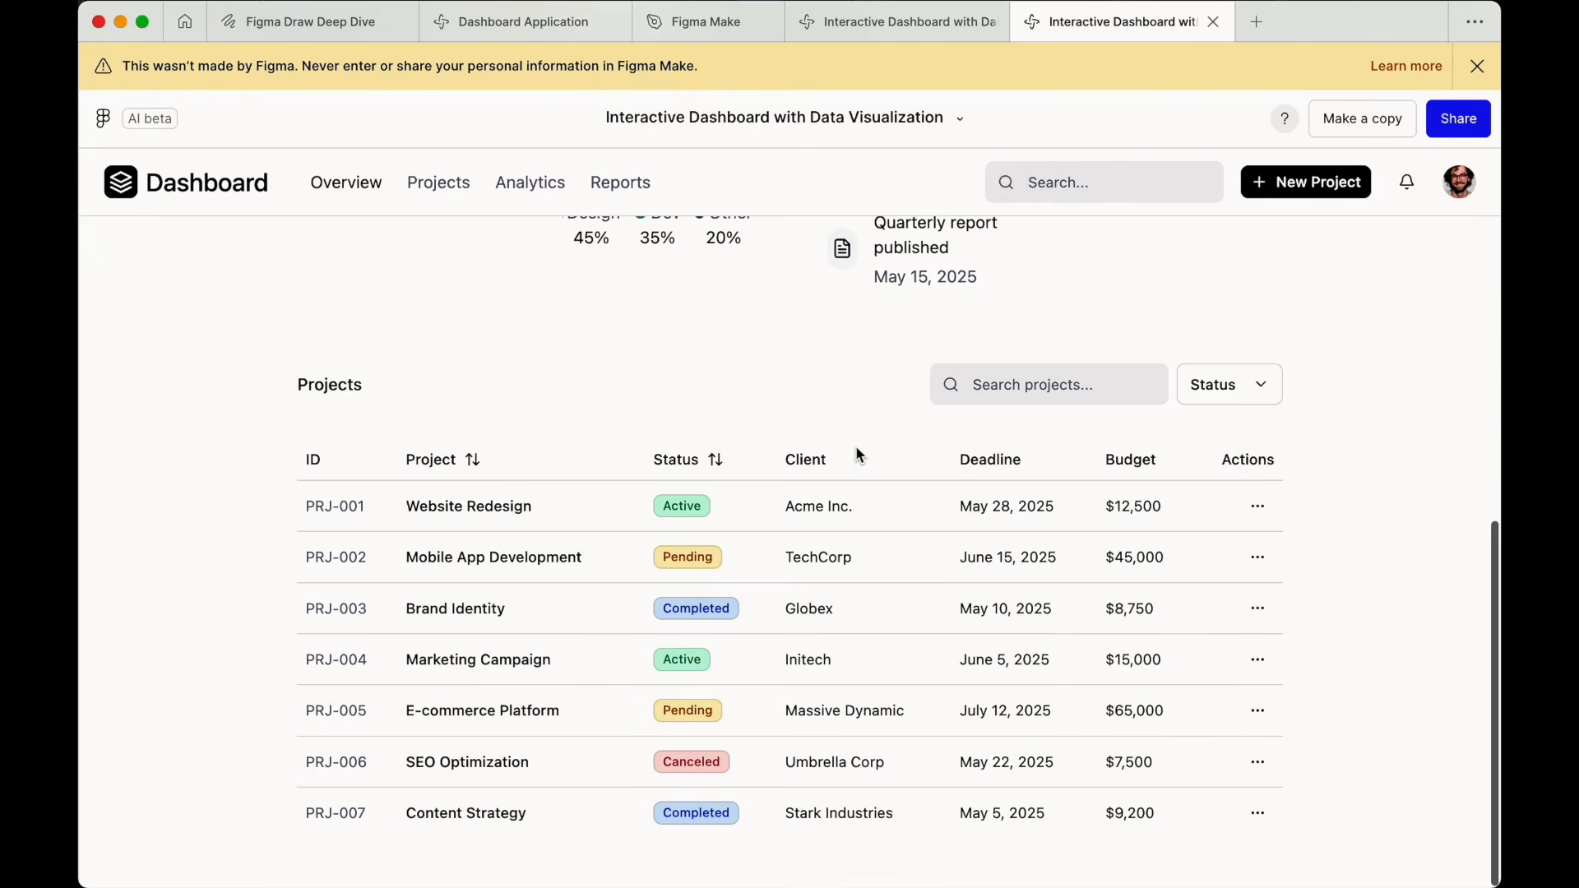
scroll(856, 455, "up", 10)
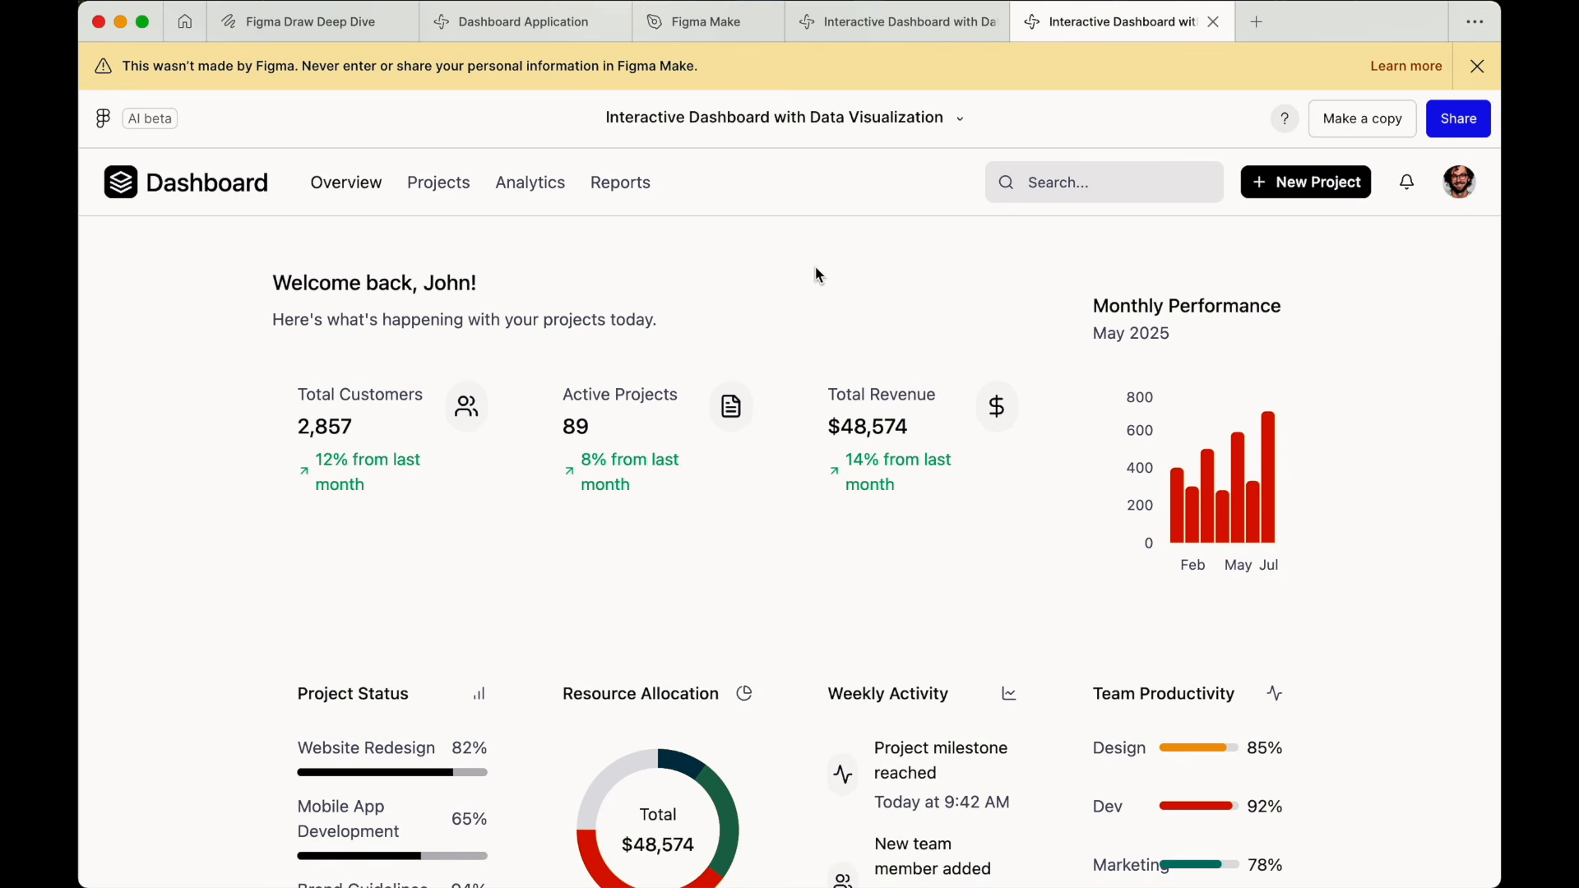
Test the Overview and Analytics links, the search field and the New Project button in the presented dashboard's navigation bar.
left_click(348, 188)
left_click(526, 184)
left_click(1093, 177)
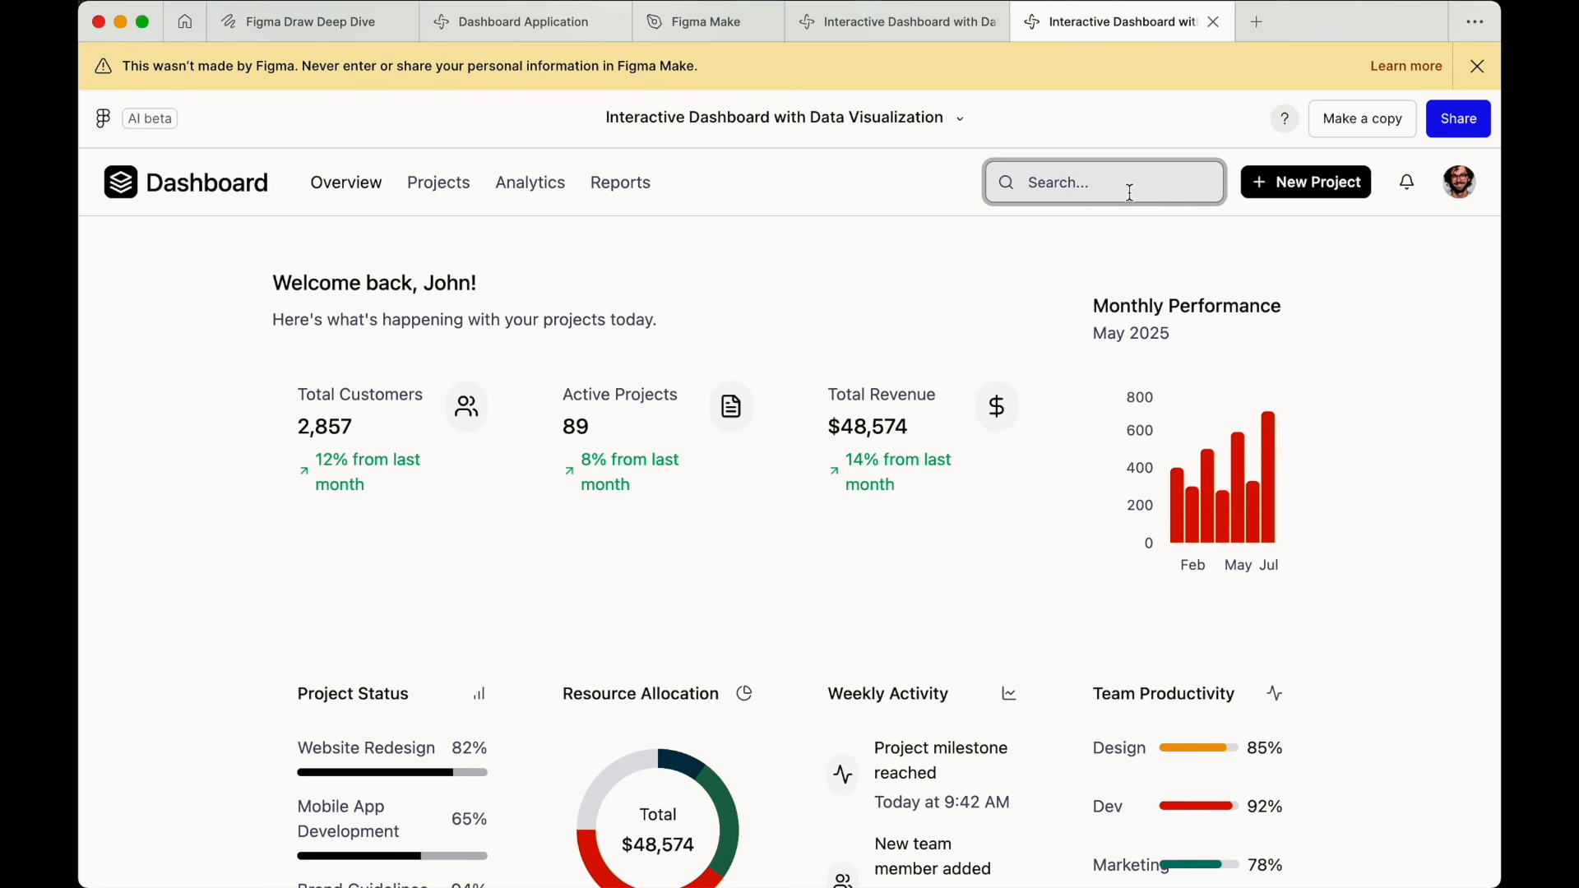
left_click(1294, 185)
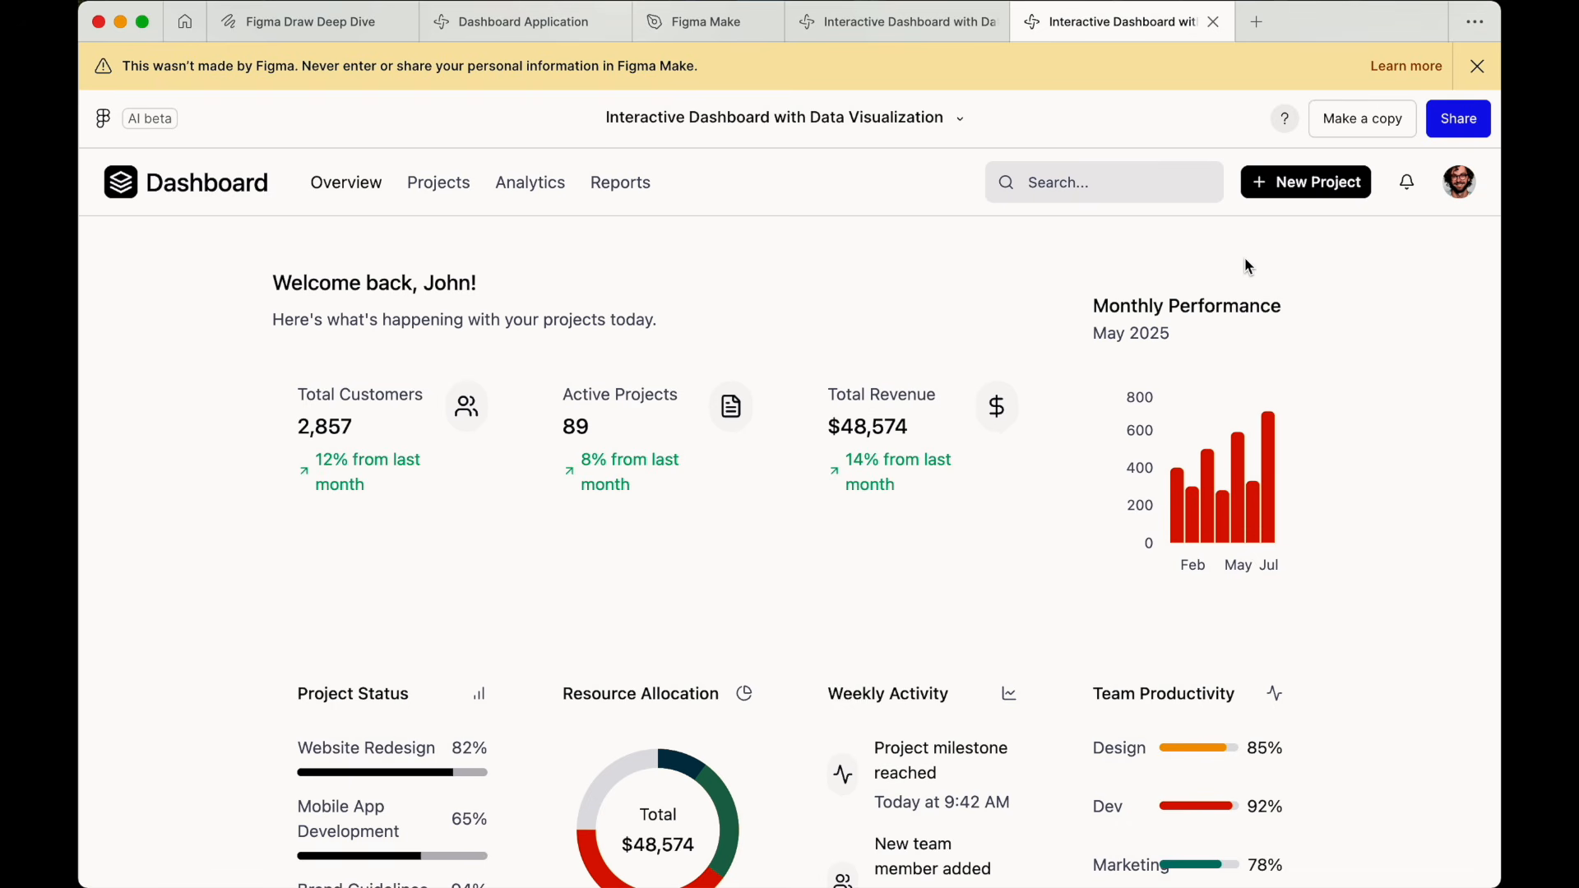
Read the AI's summary of the dark mode changes and look over the restyled projects table and productivity panel in the preview.
scroll(1245, 246, "down", 5)
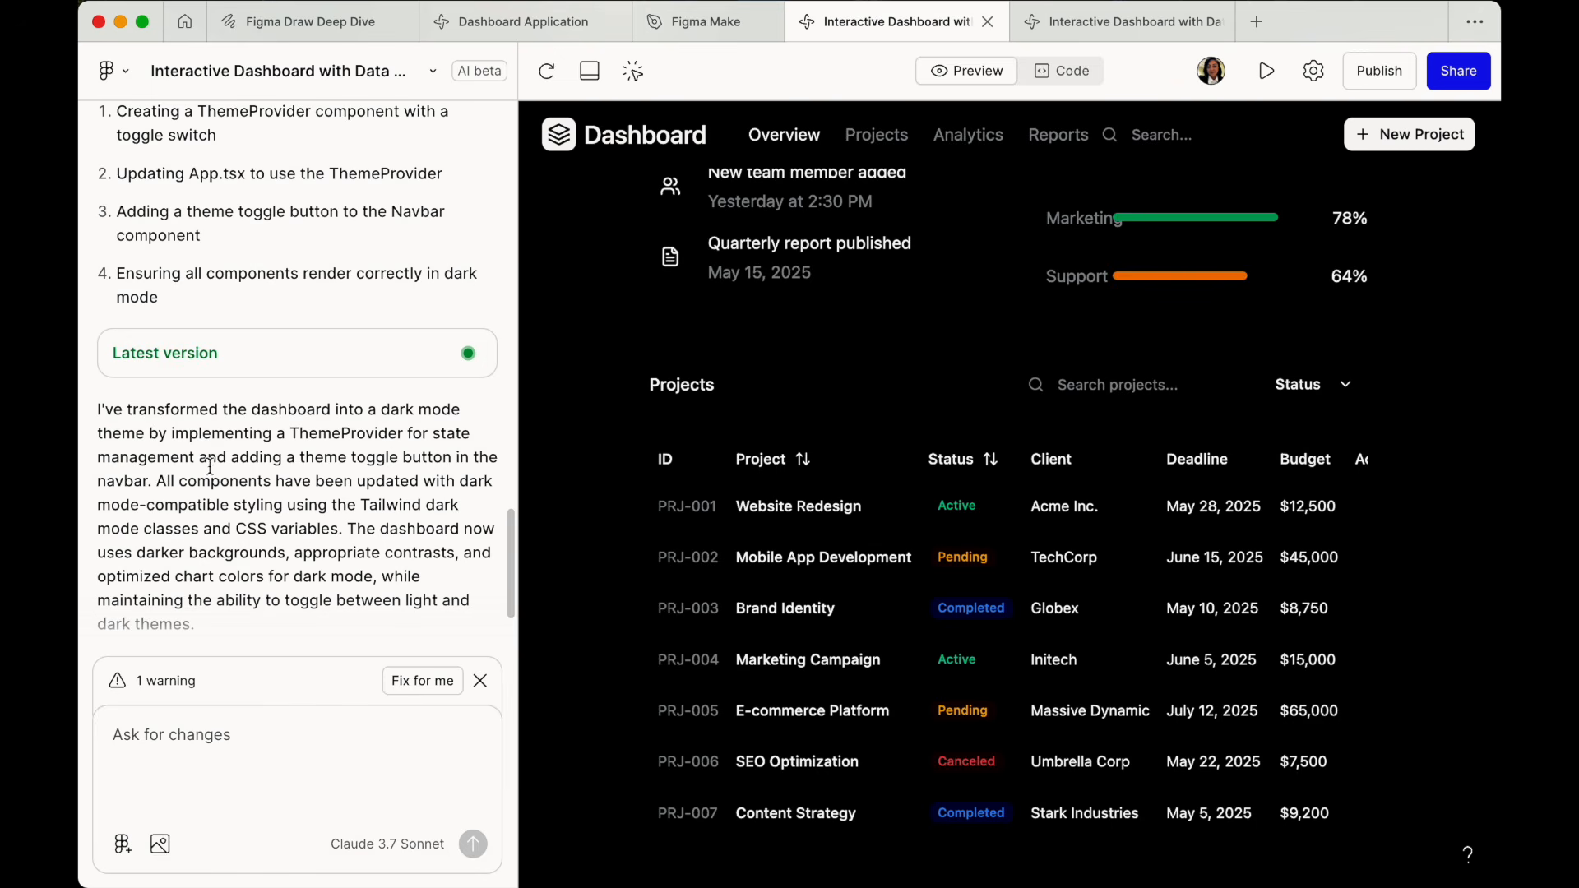
scroll(370, 469, "down", 2)
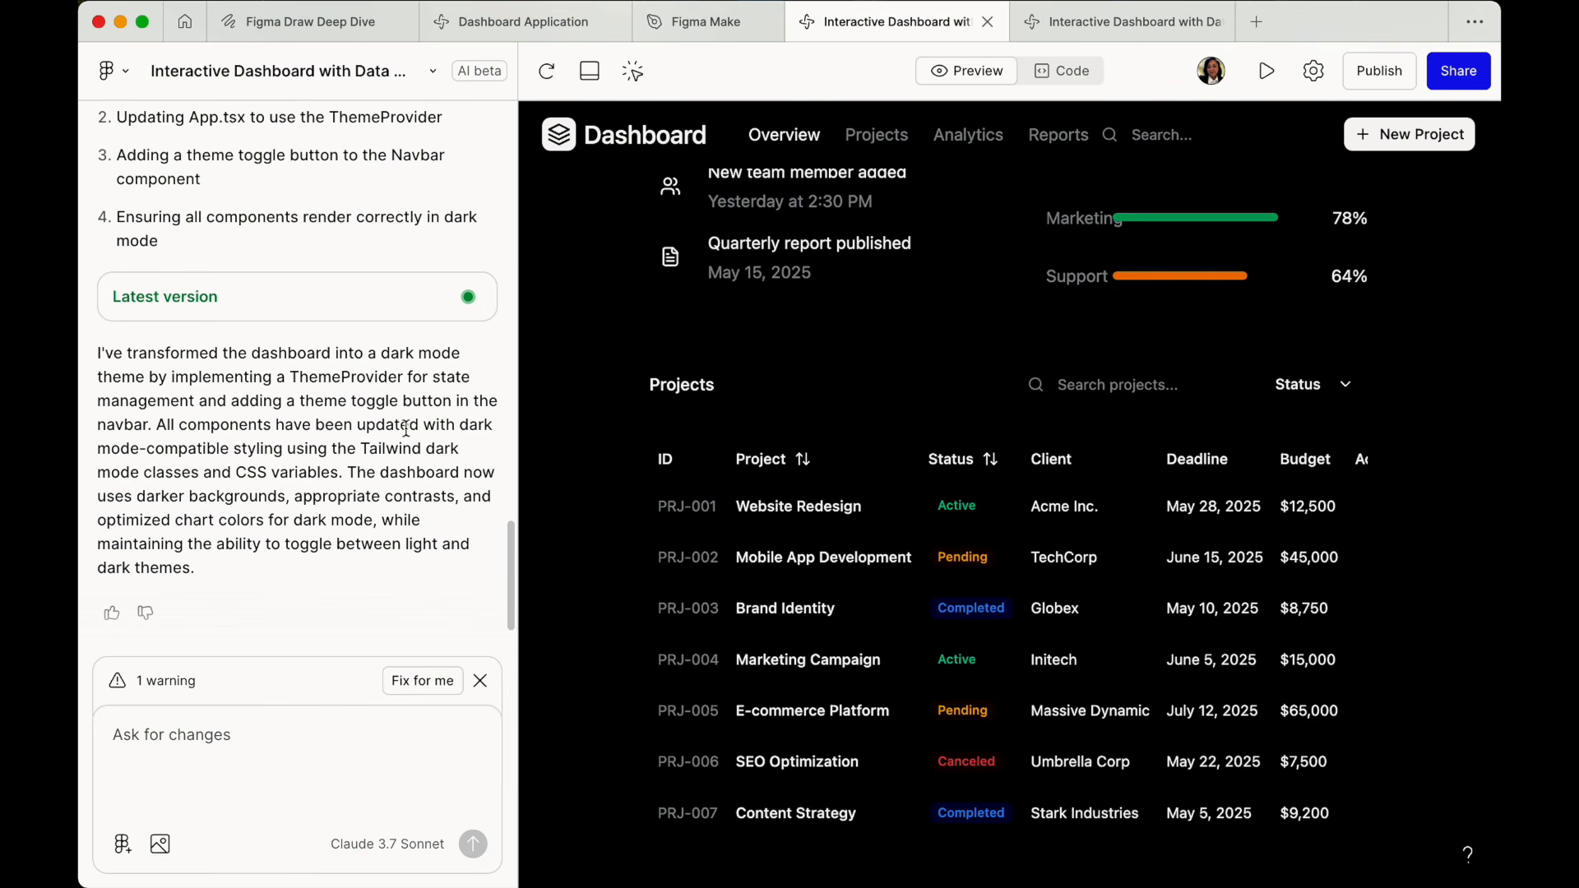
scroll(1075, 338, "up", 5)
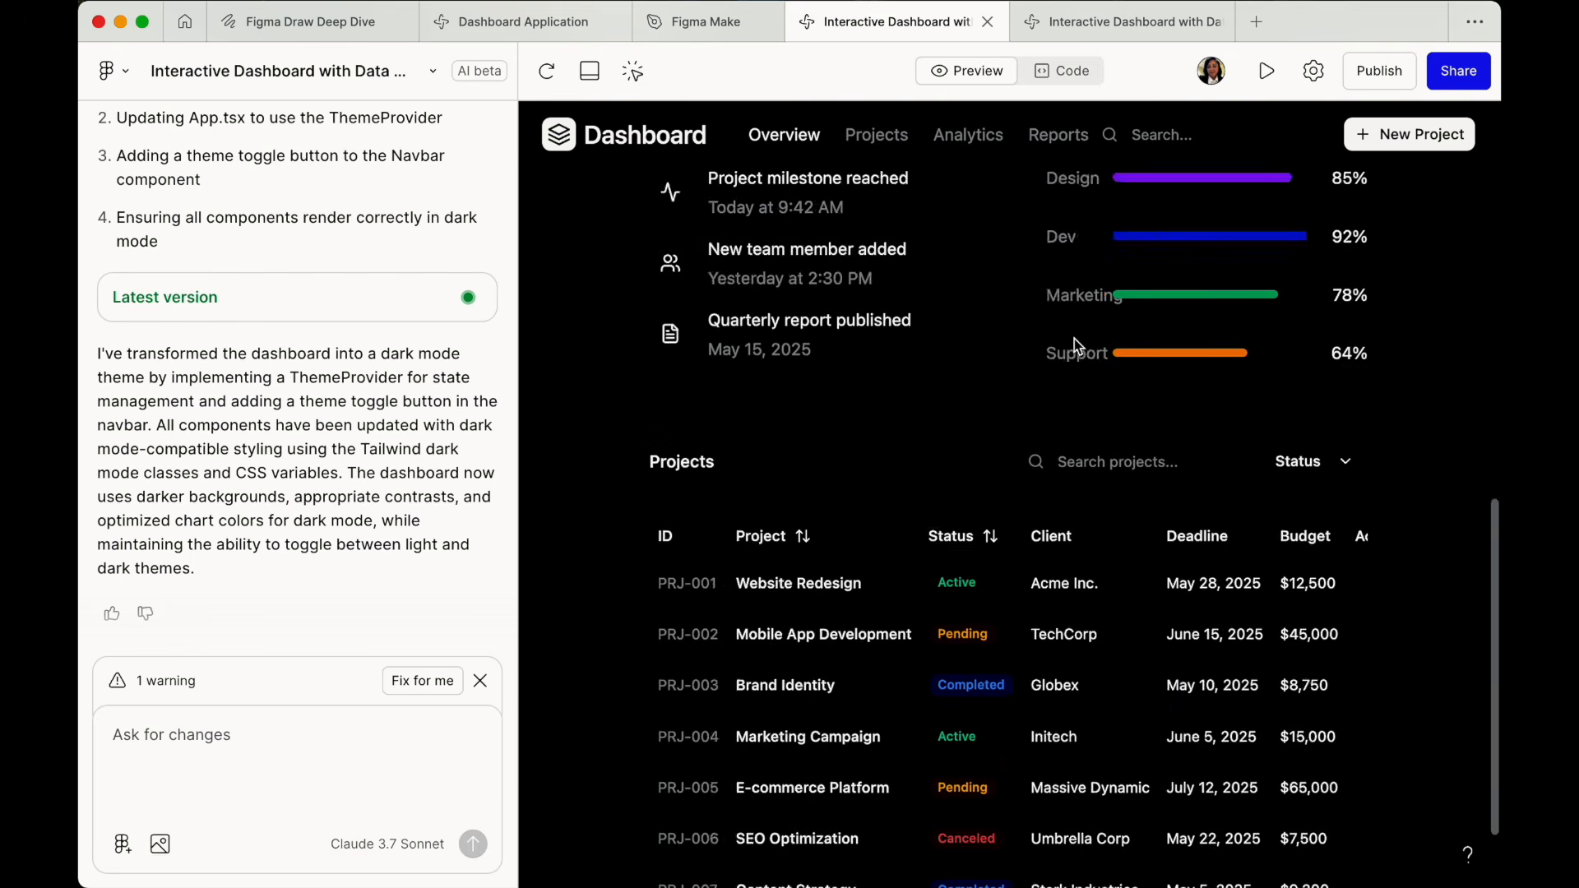
Return to the presented dashboard and test its theme toggle by switching to light mode and back to dark mode.
left_click(1093, 21)
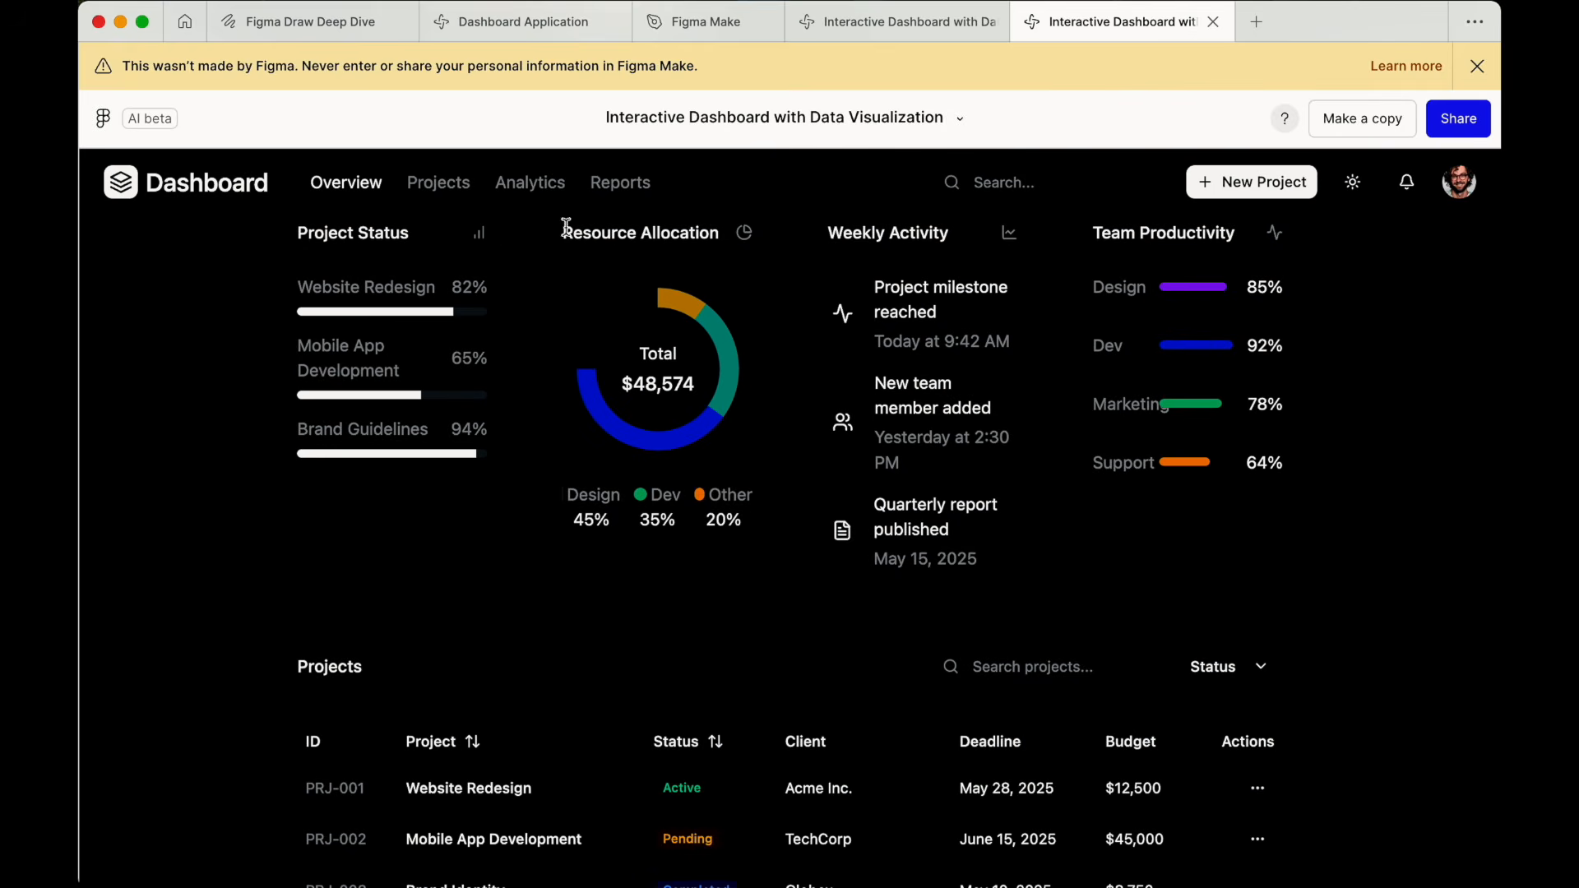
scroll(763, 445, "up", 6)
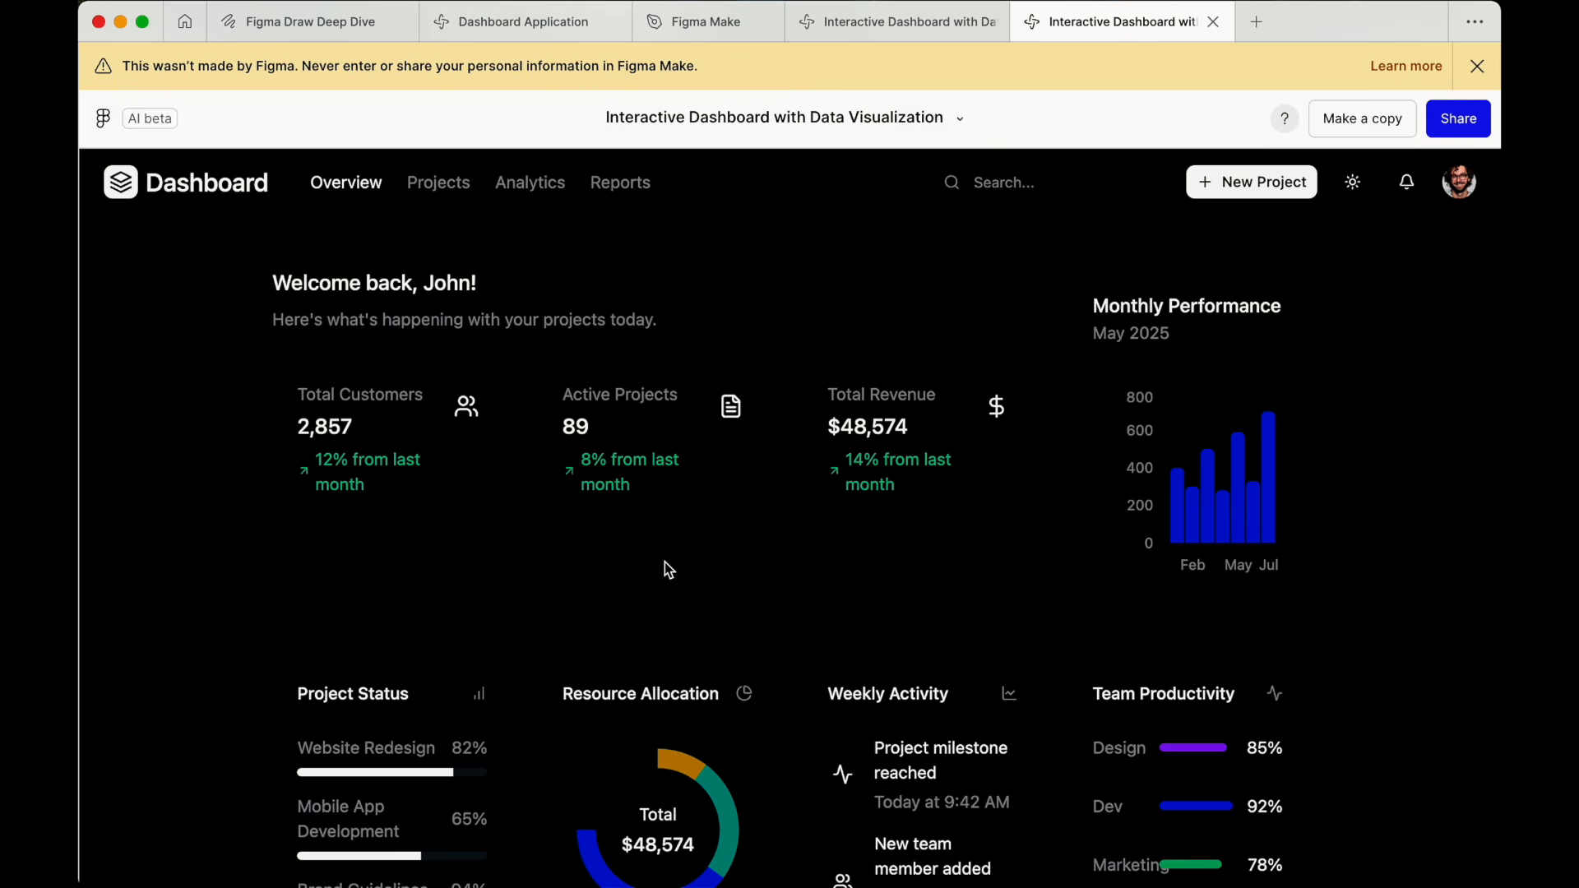
left_click(1354, 187)
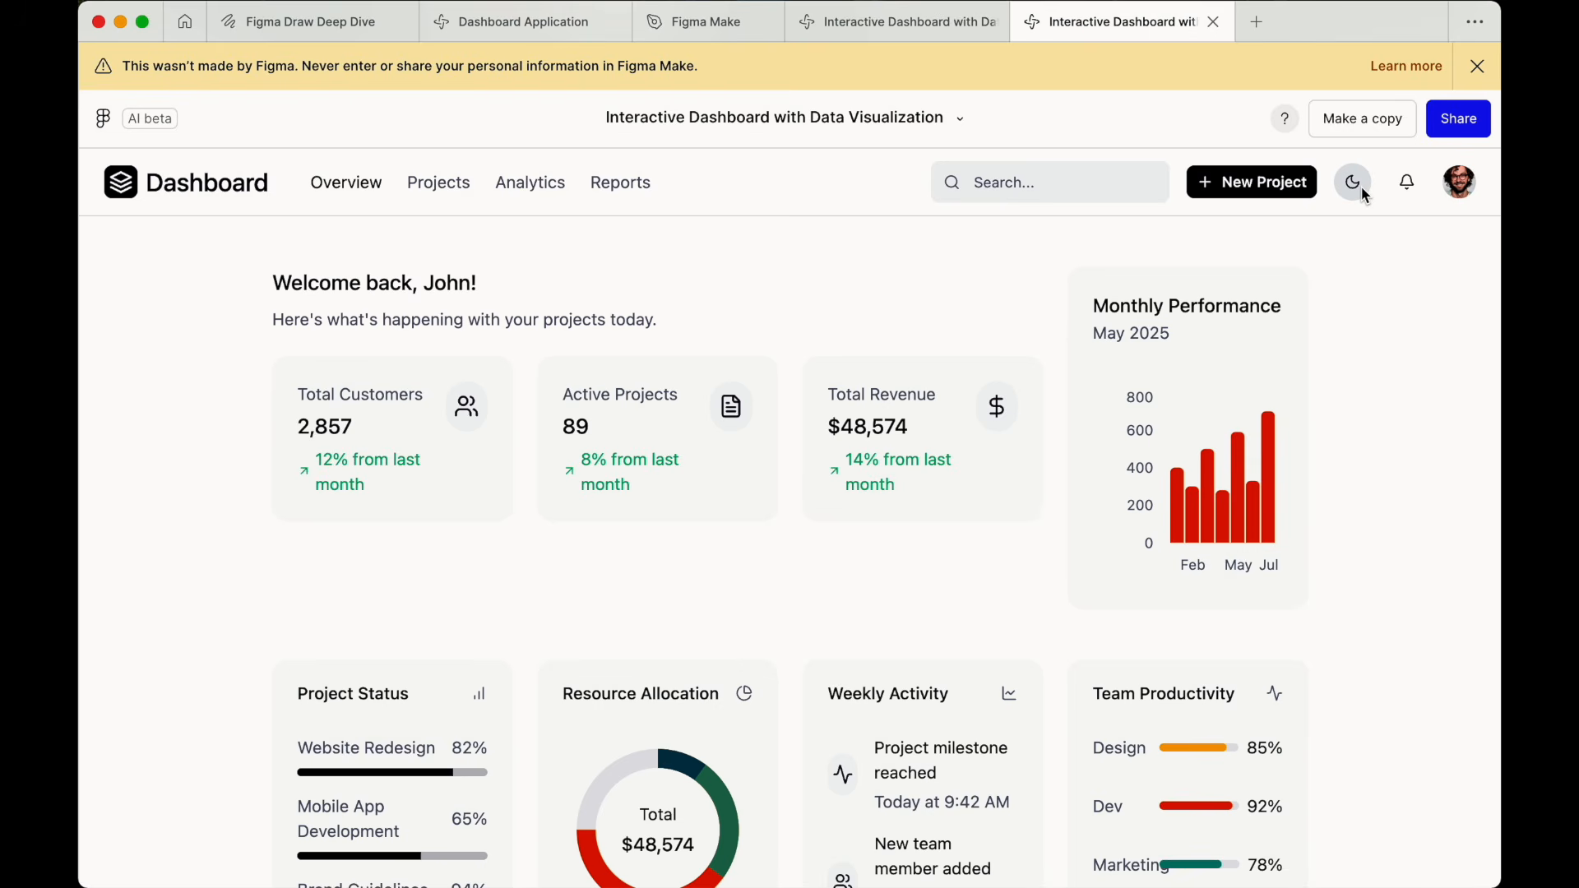
left_click(1355, 184)
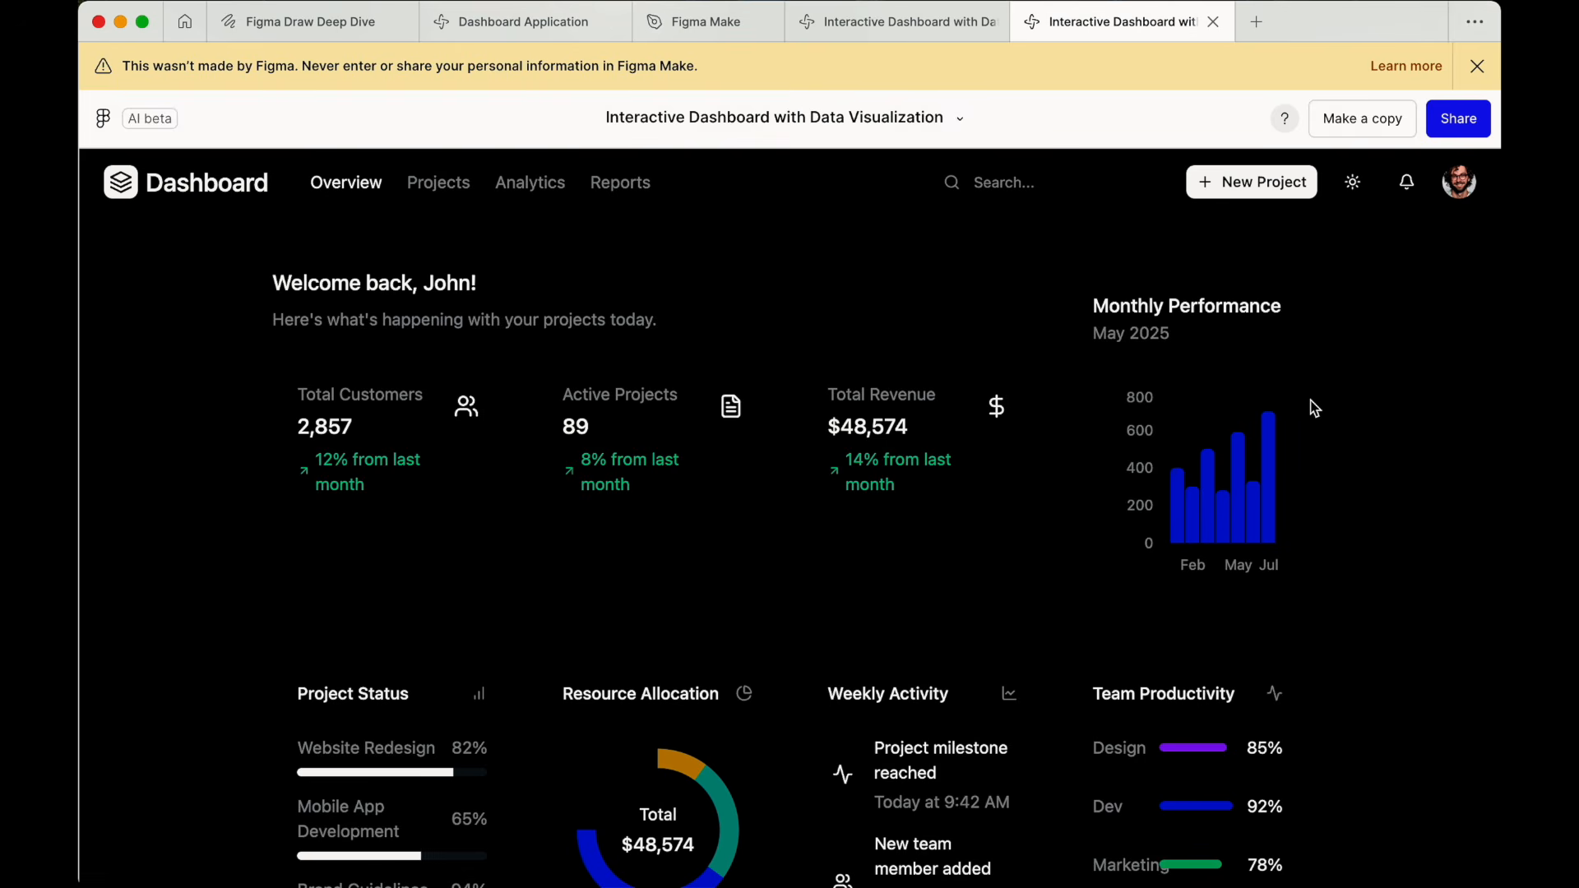
Review the dark dashboard's sections in the presented view and in the editor preview, from the welcome panel to Team Productivity.
scroll(1314, 408, "down", 10)
scroll(1314, 408, "down", 5)
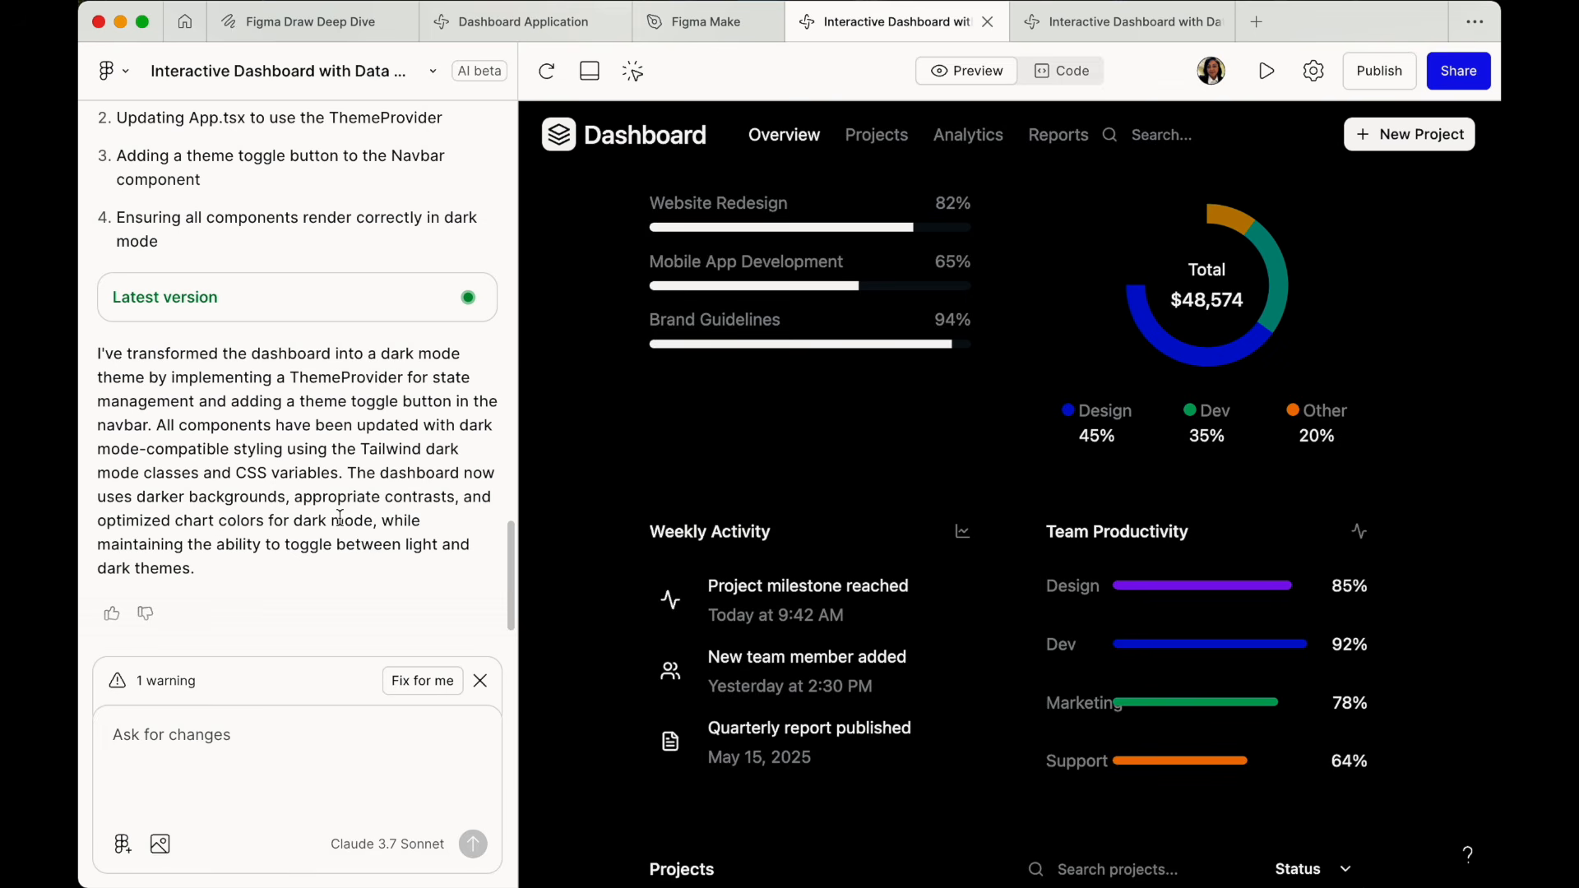
scroll(802, 529, "up", 6)
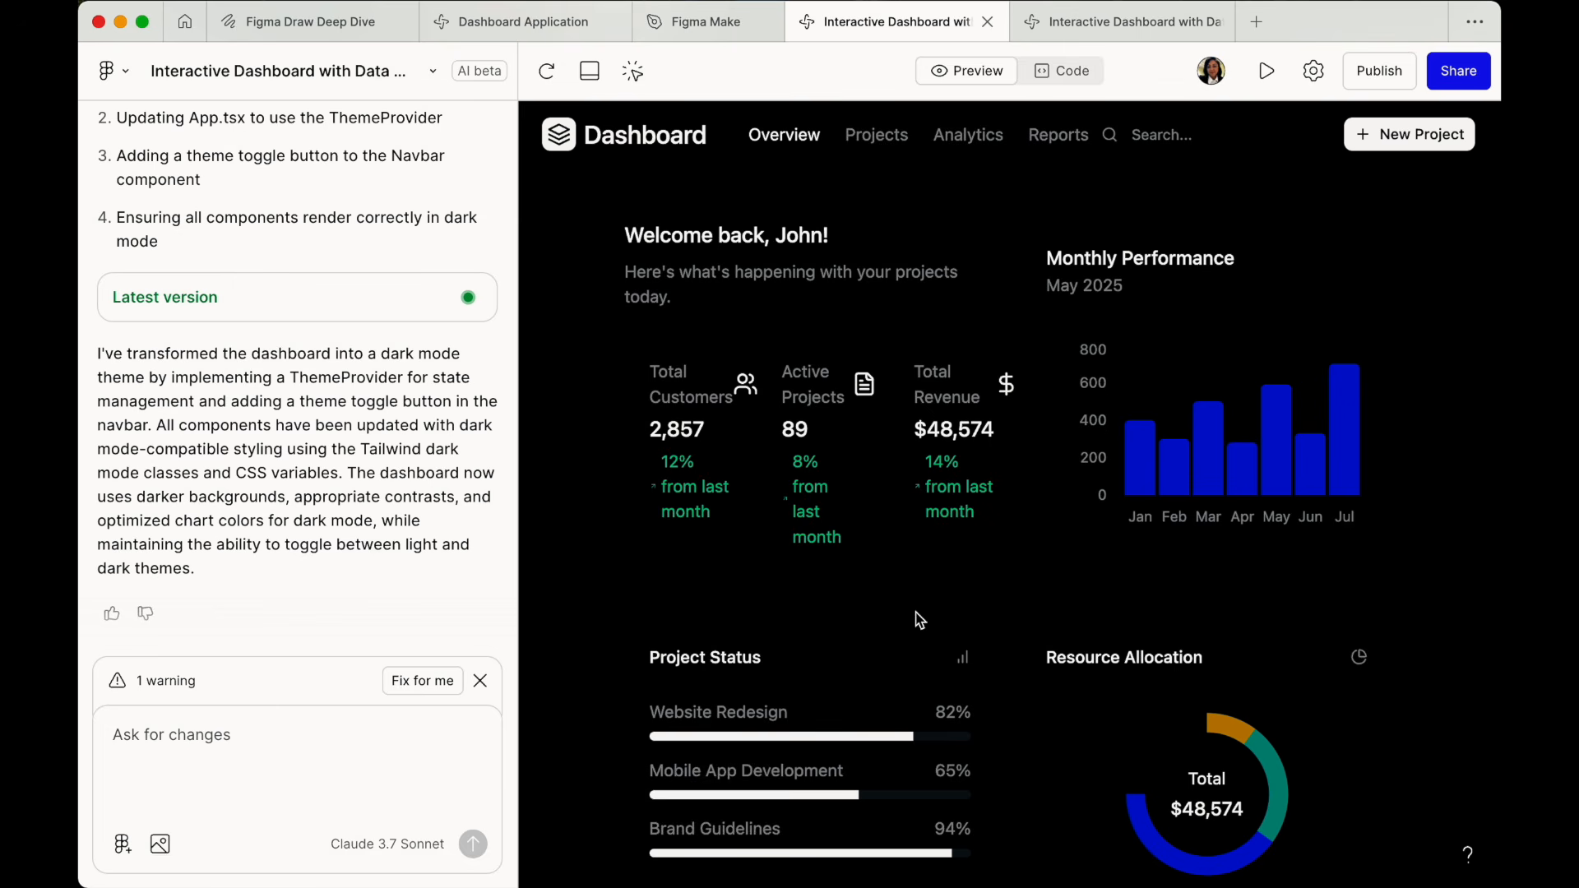
scroll(920, 620, "down", 6)
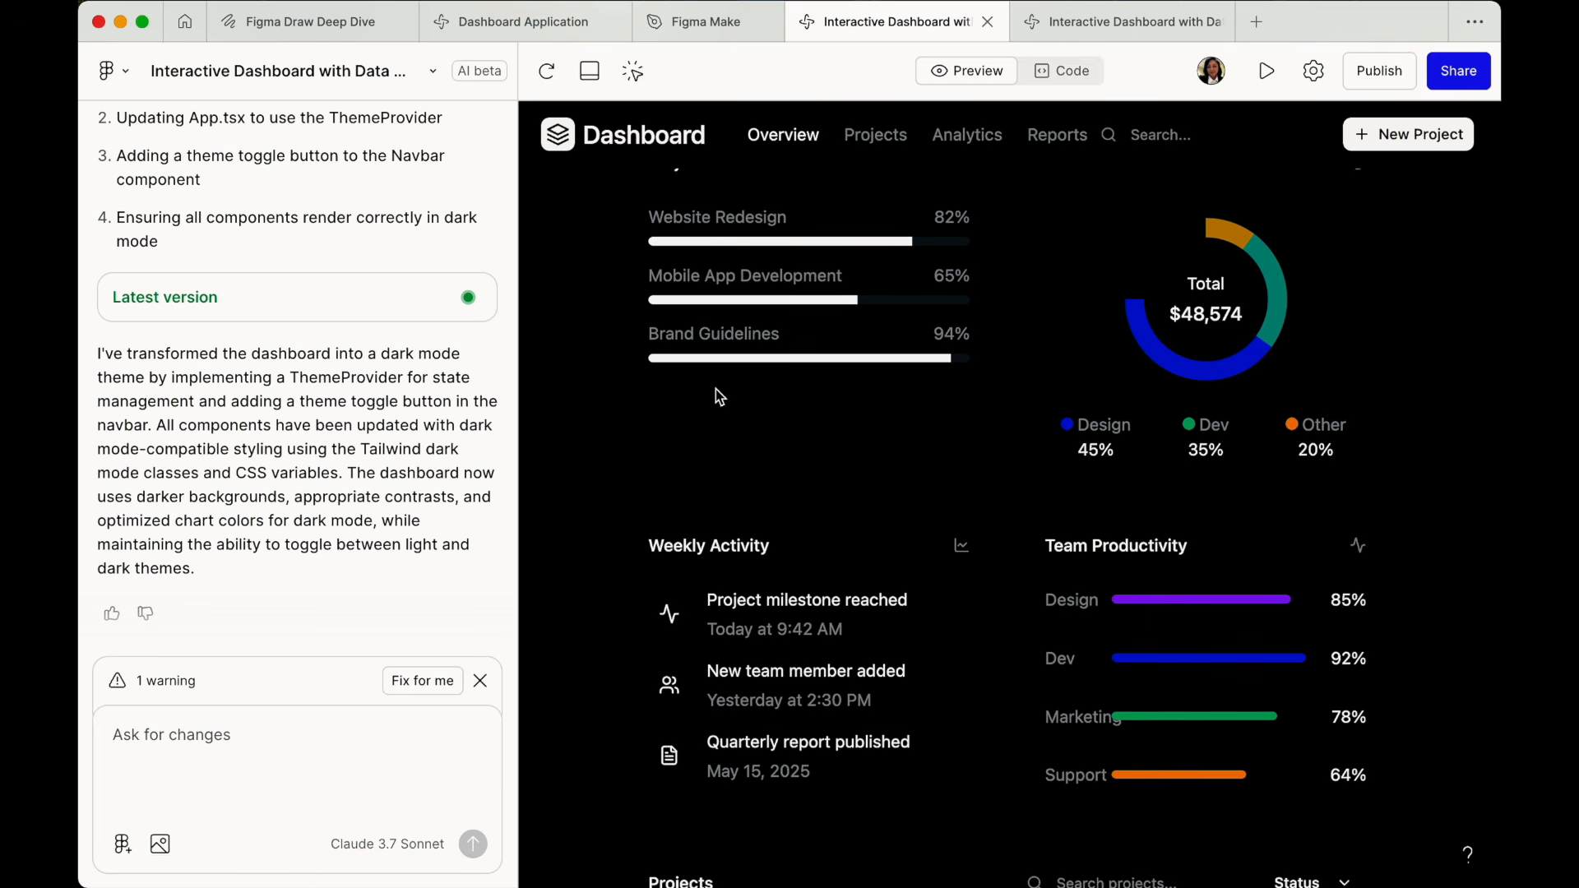
scroll(795, 502, "up", 6)
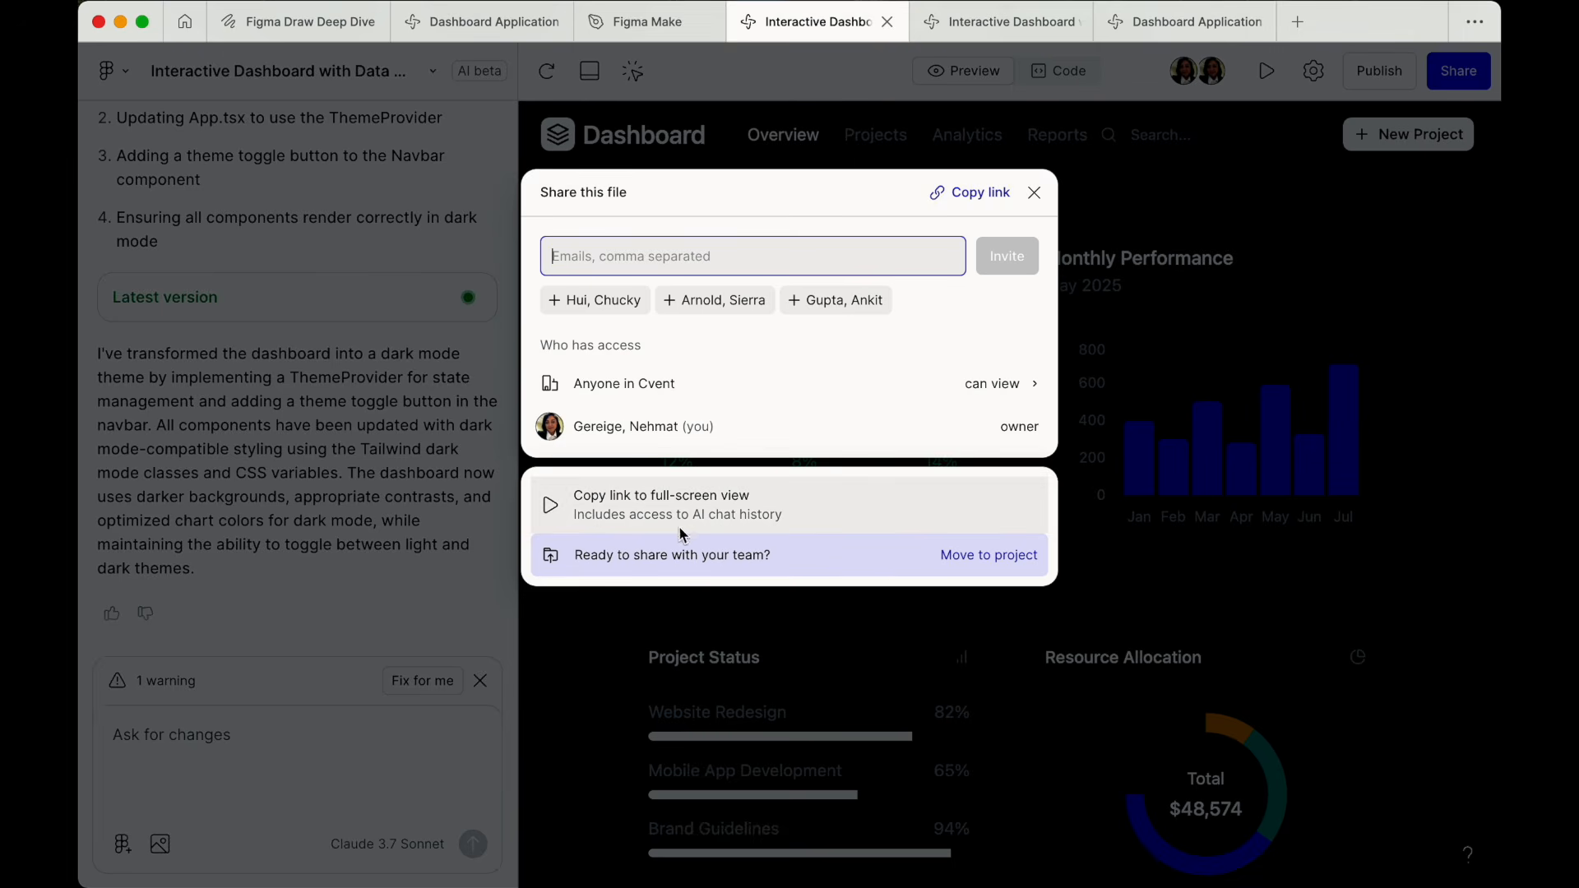
Copy the link to the full-screen view, open it in a new Chrome tab and look through the dashboard to the projects table.
left_click(657, 508)
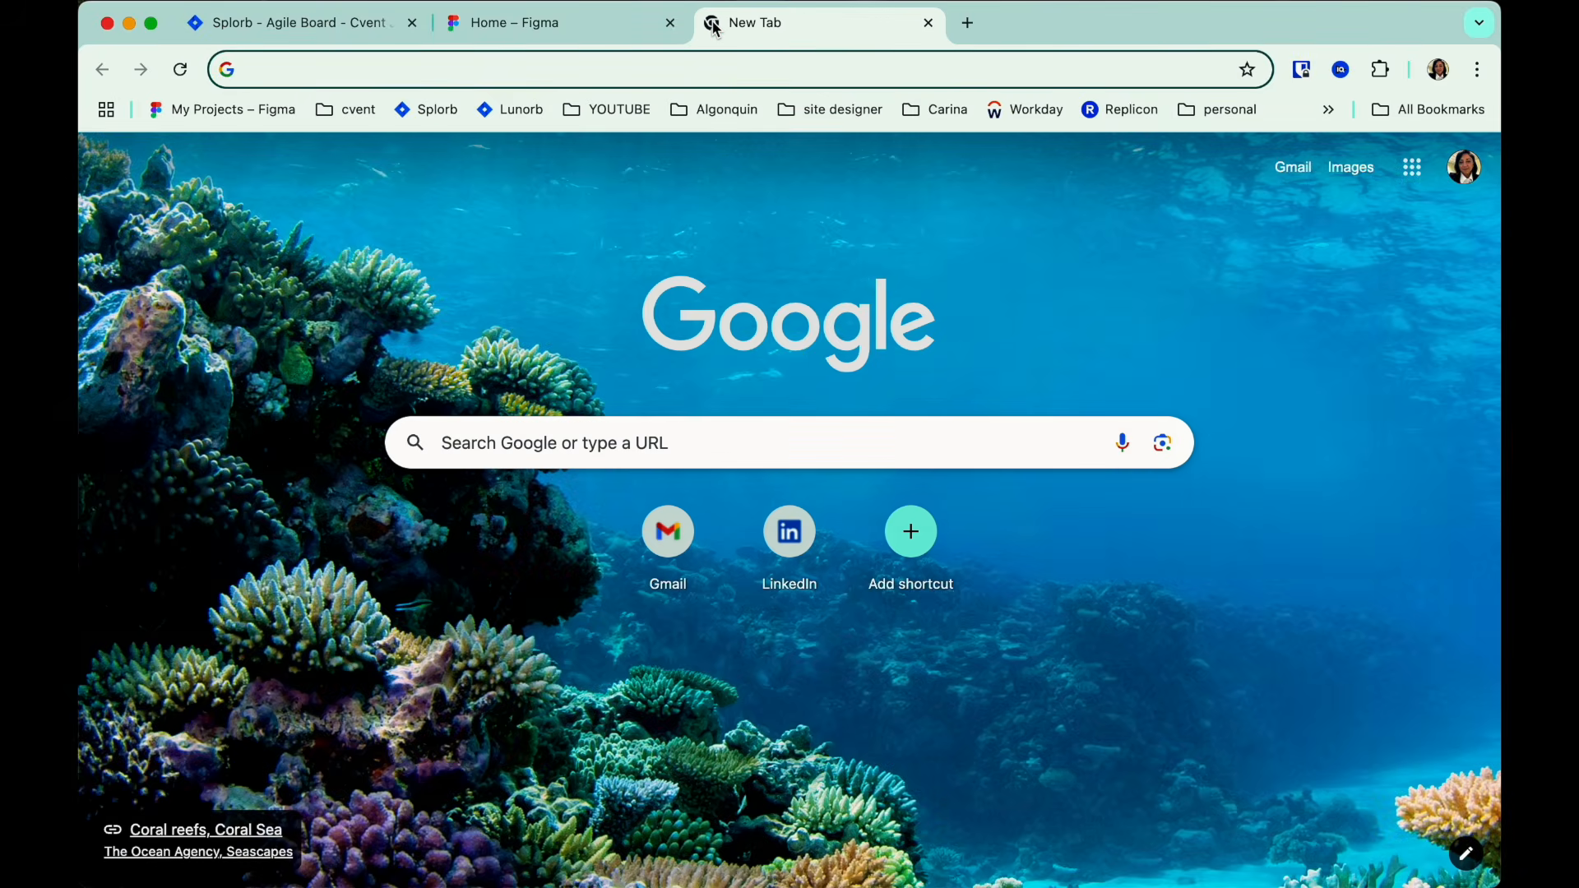
key("super+v")
key("Return")
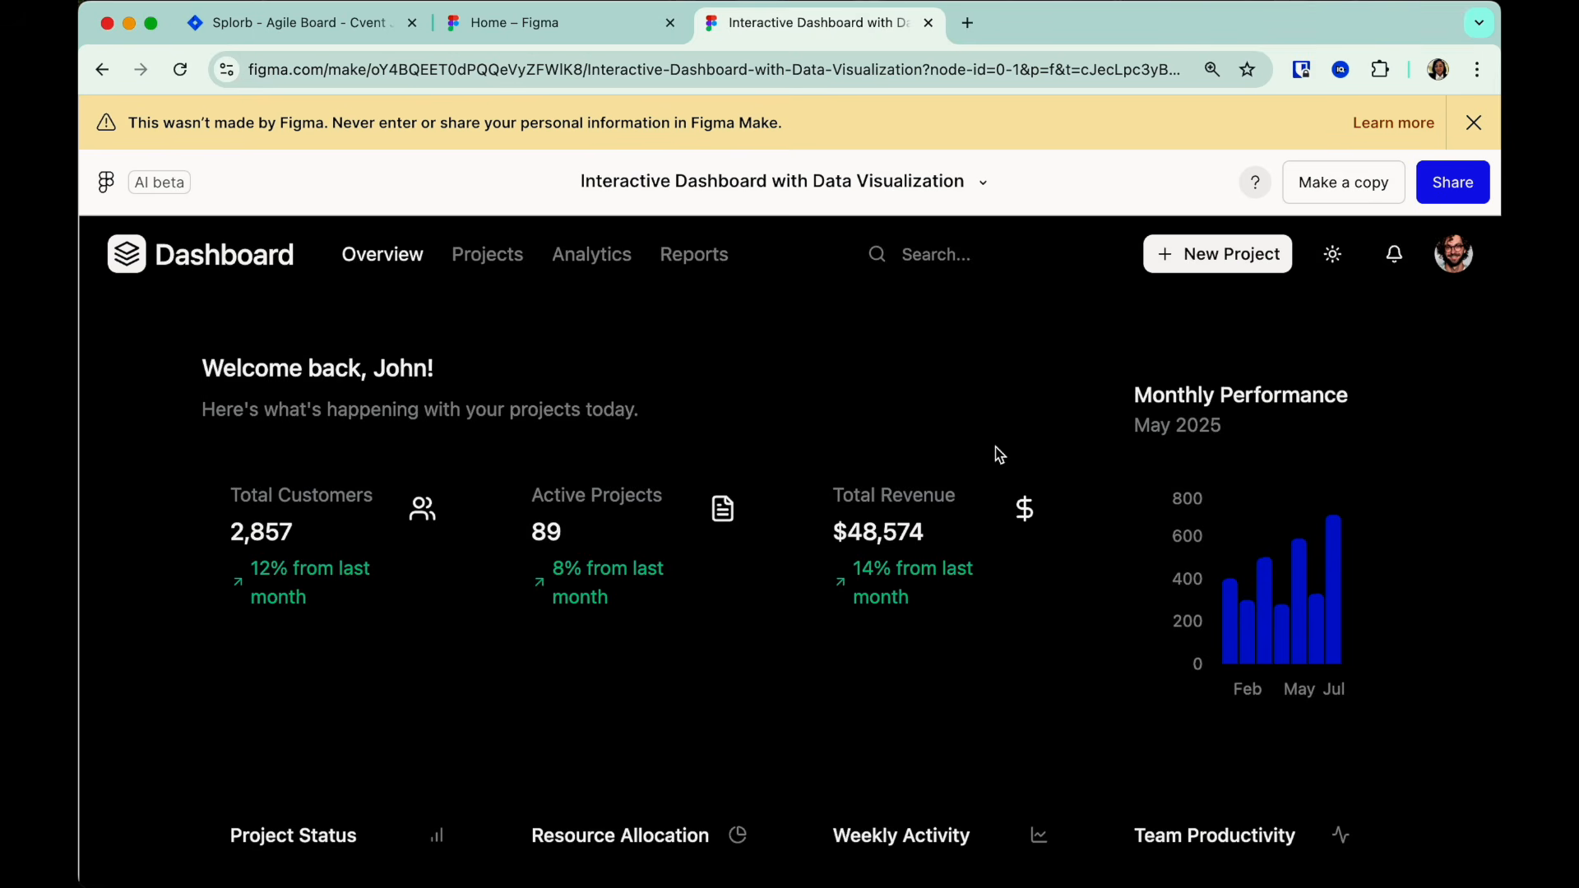
scroll(997, 453, "down", 15)
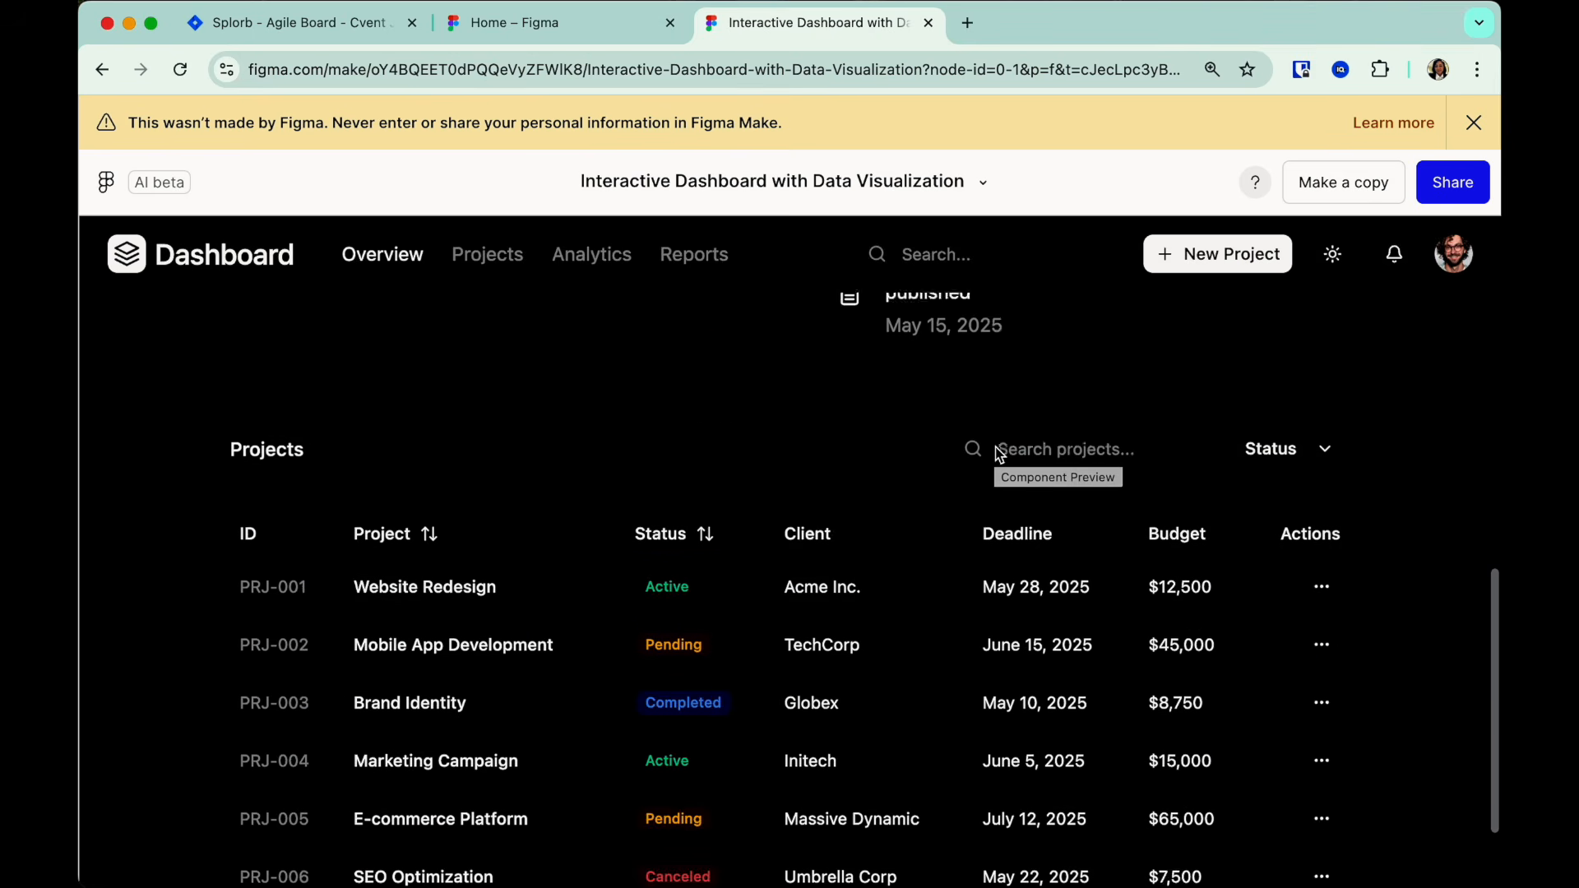
scroll(997, 453, "up", 15)
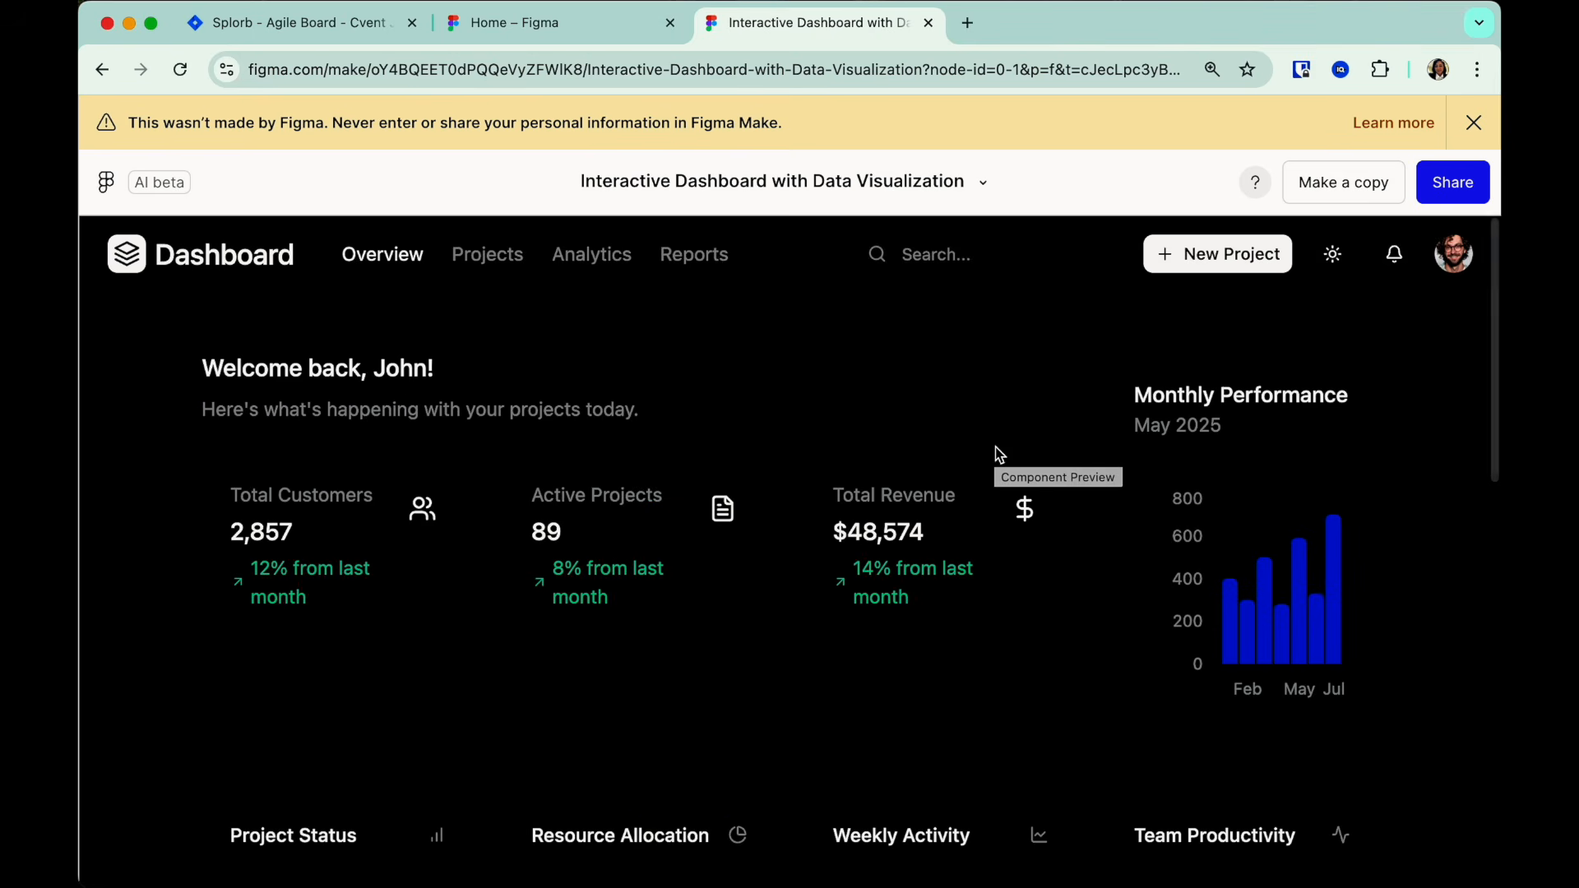
Inspect the page's HTML up to the document root in enlarged developer tools, close them and look over the dashboard's lower sections.
right_click(904, 384)
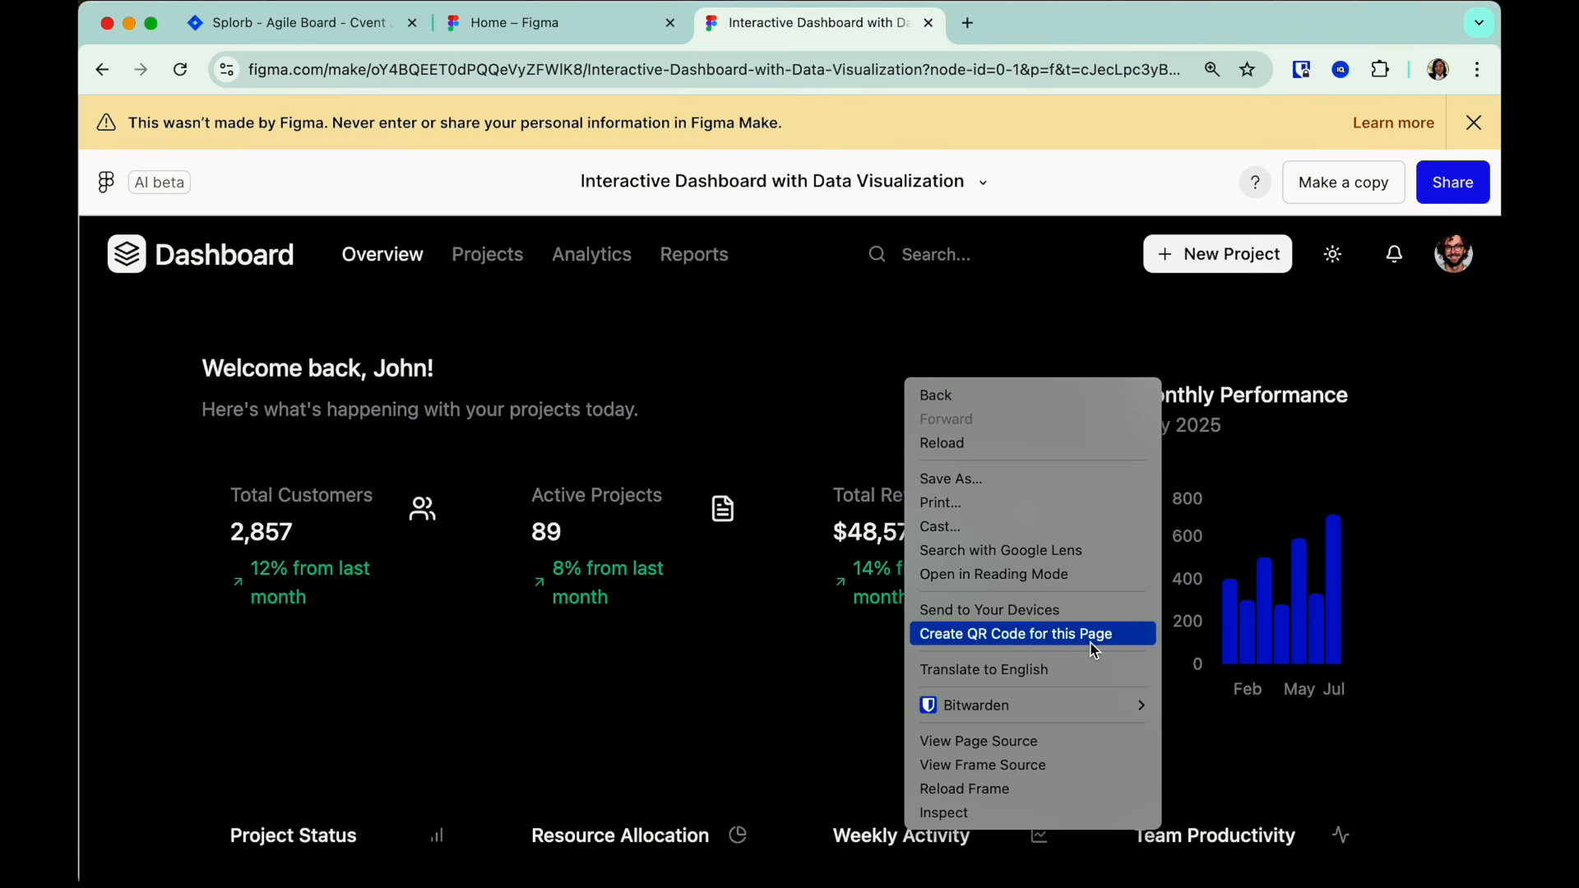
left_click(944, 812)
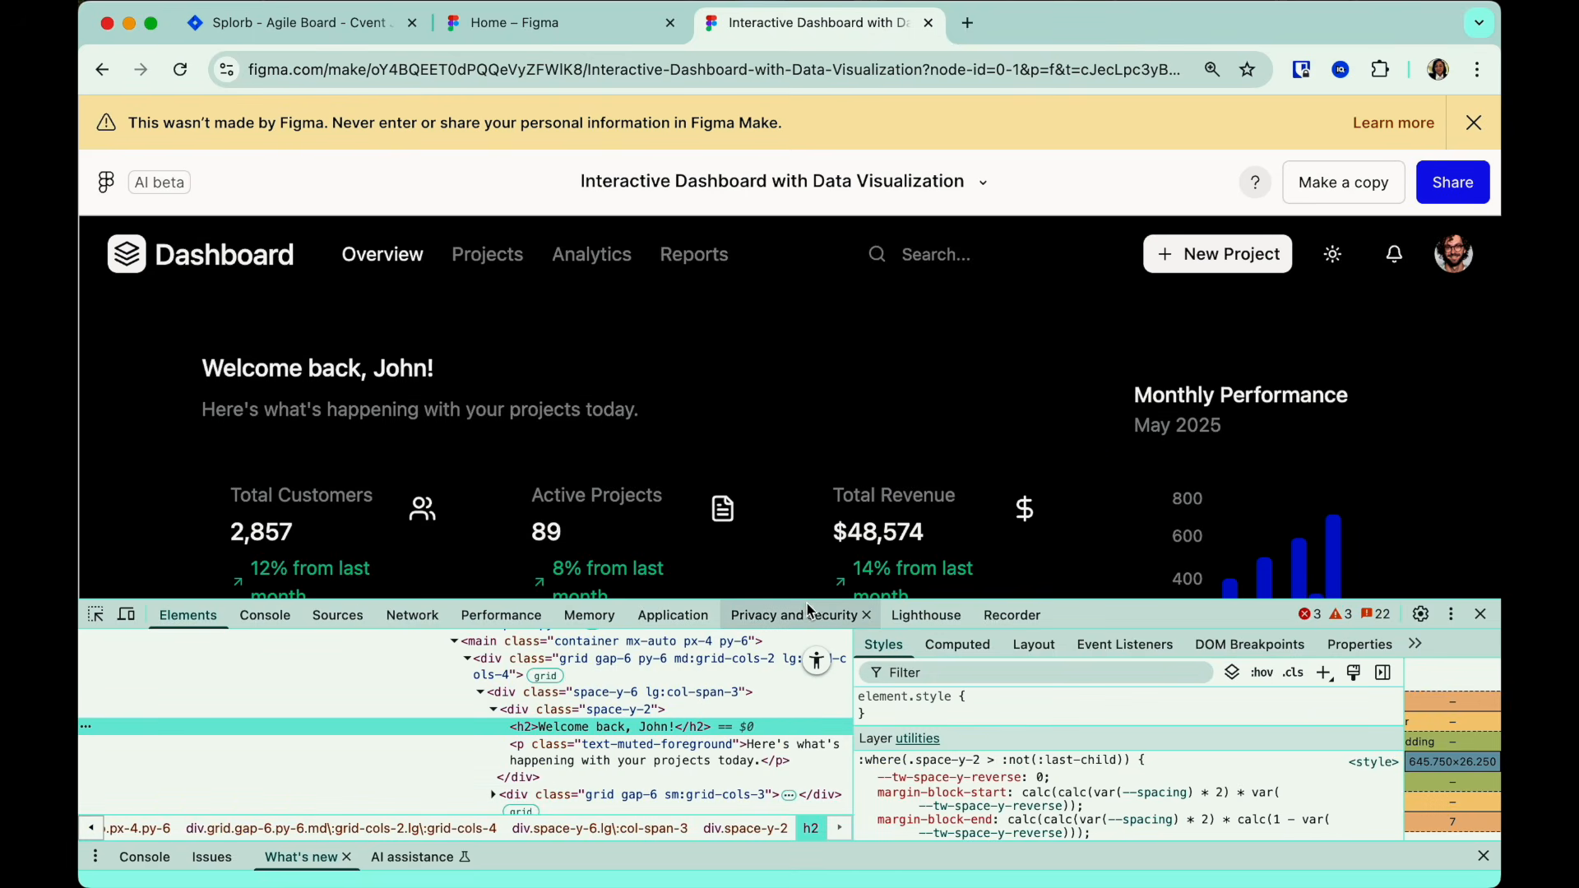
left_click_drag(806, 598, 823, 419)
scroll(530, 551, "up", 5)
scroll(531, 551, "up", 10)
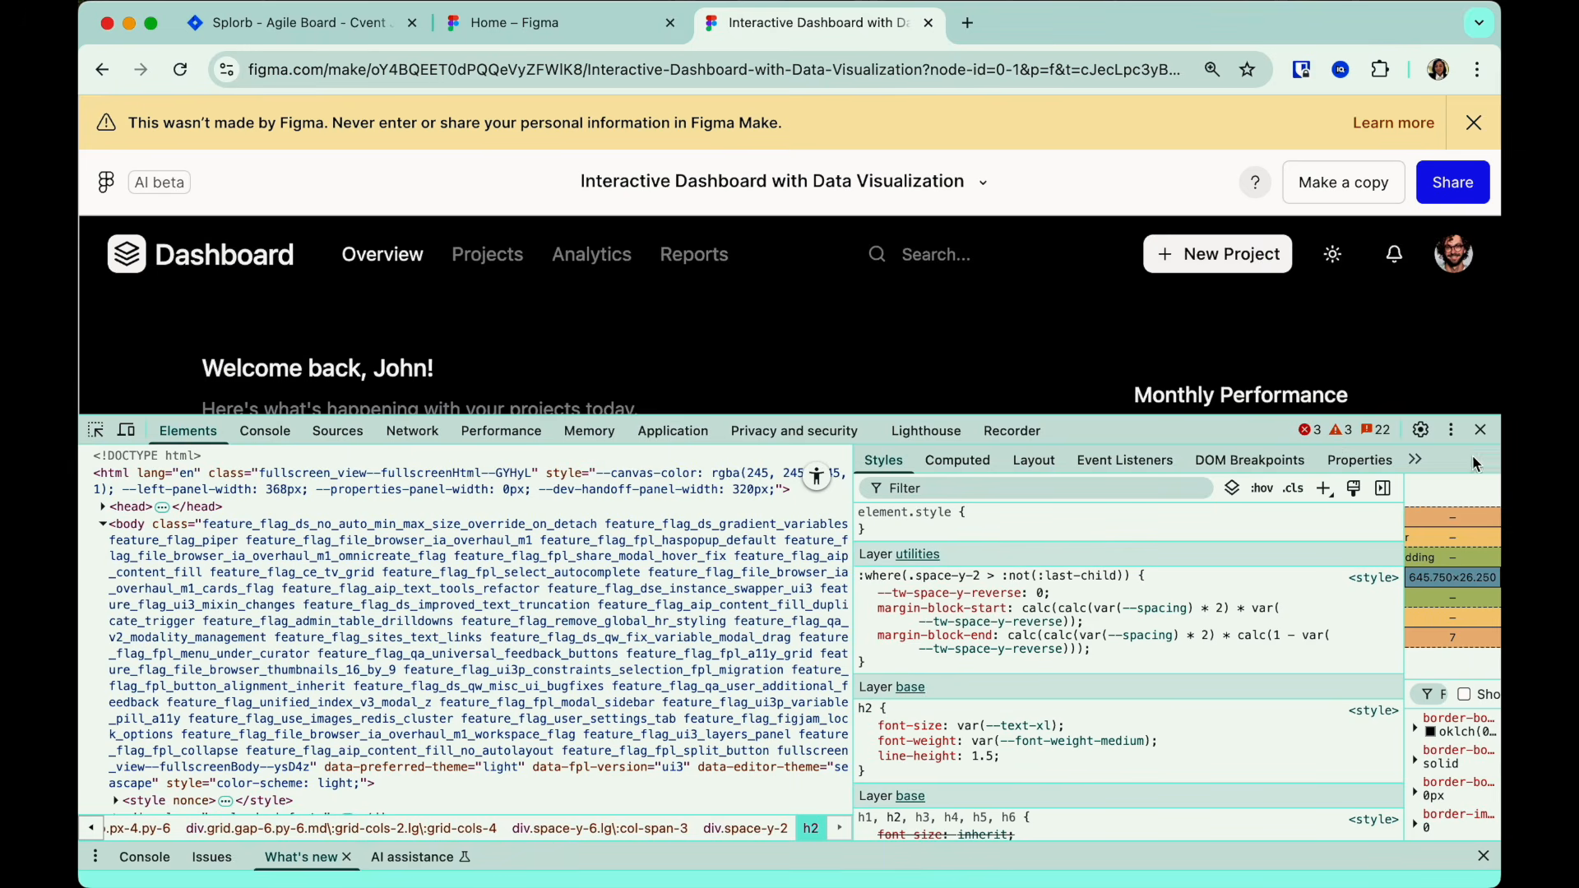
left_click(1480, 430)
scroll(1482, 436, "down", 7)
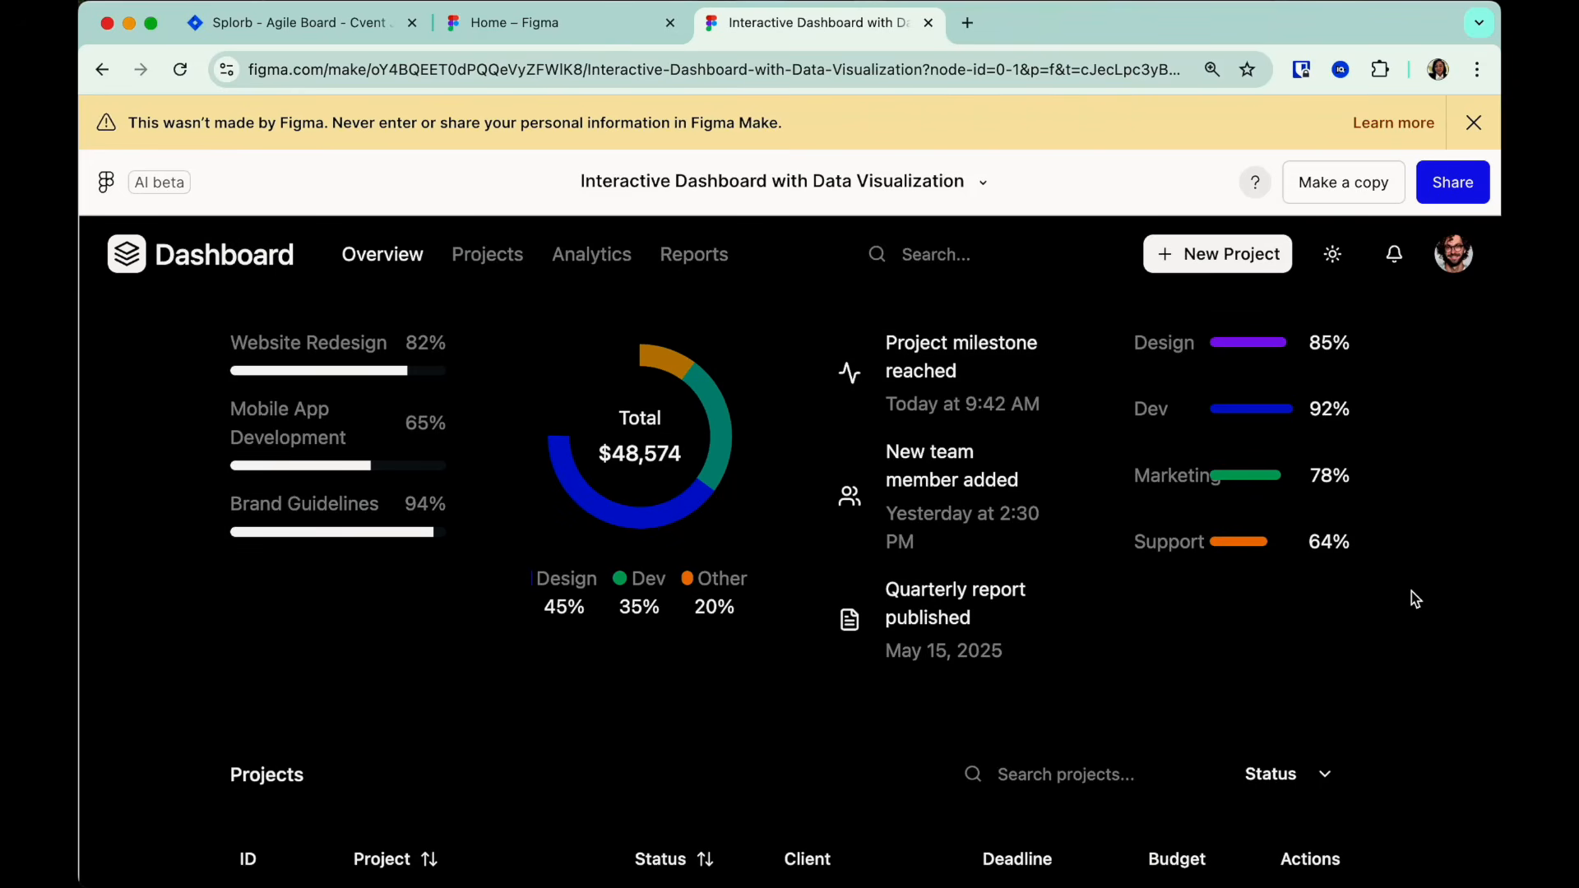
scroll(1411, 592, "down", 5)
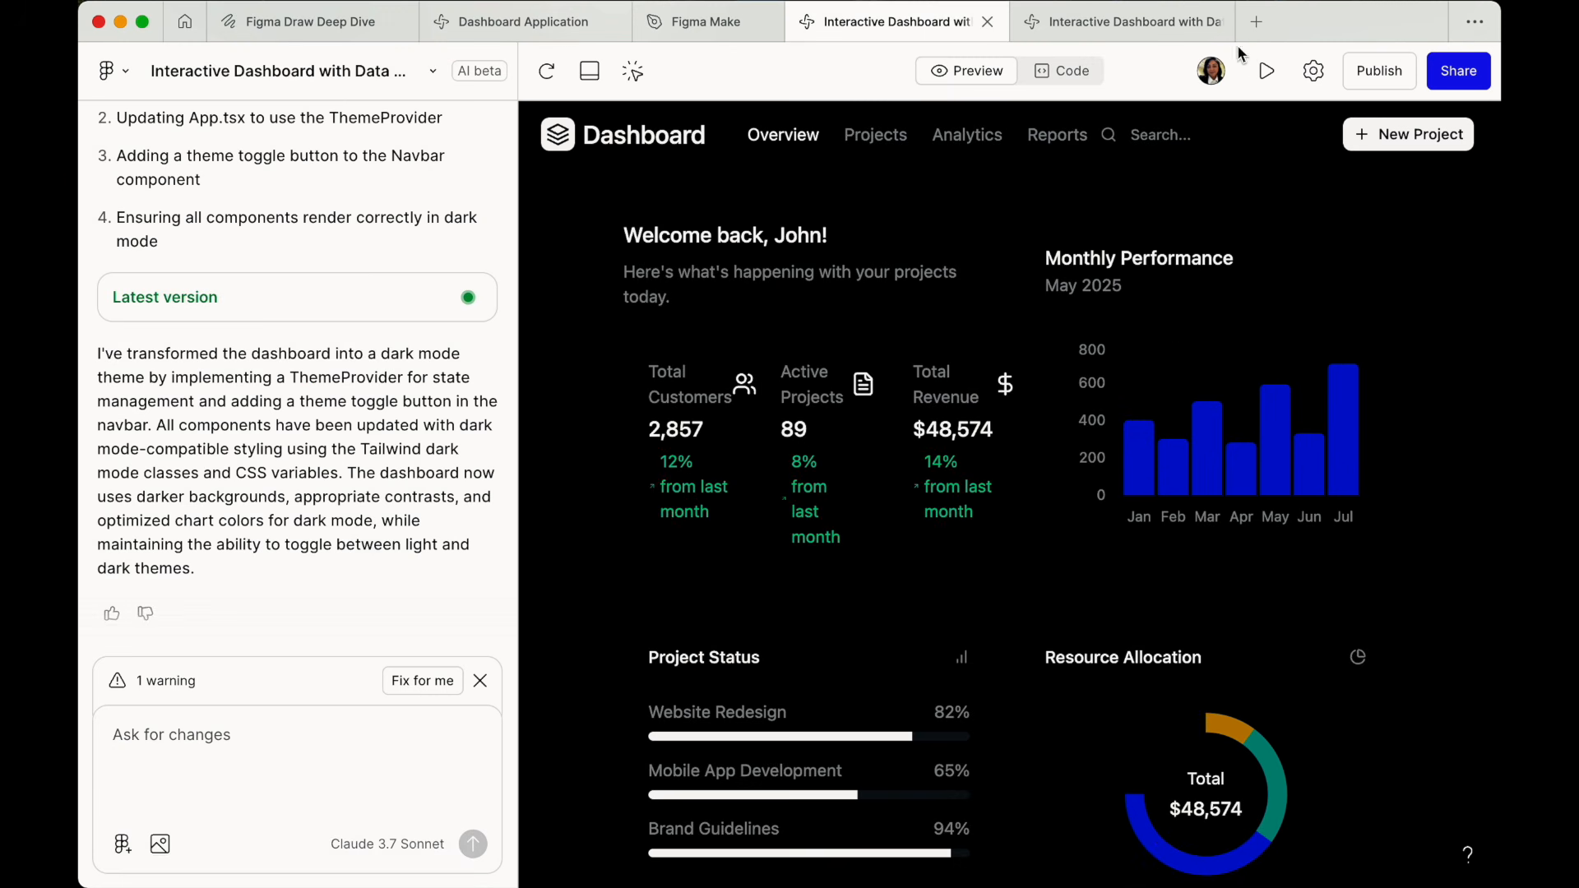
Create a new Figma Make file and search the Community for a "dashboard" design to attach.
left_click(1260, 31)
left_click(1227, 364)
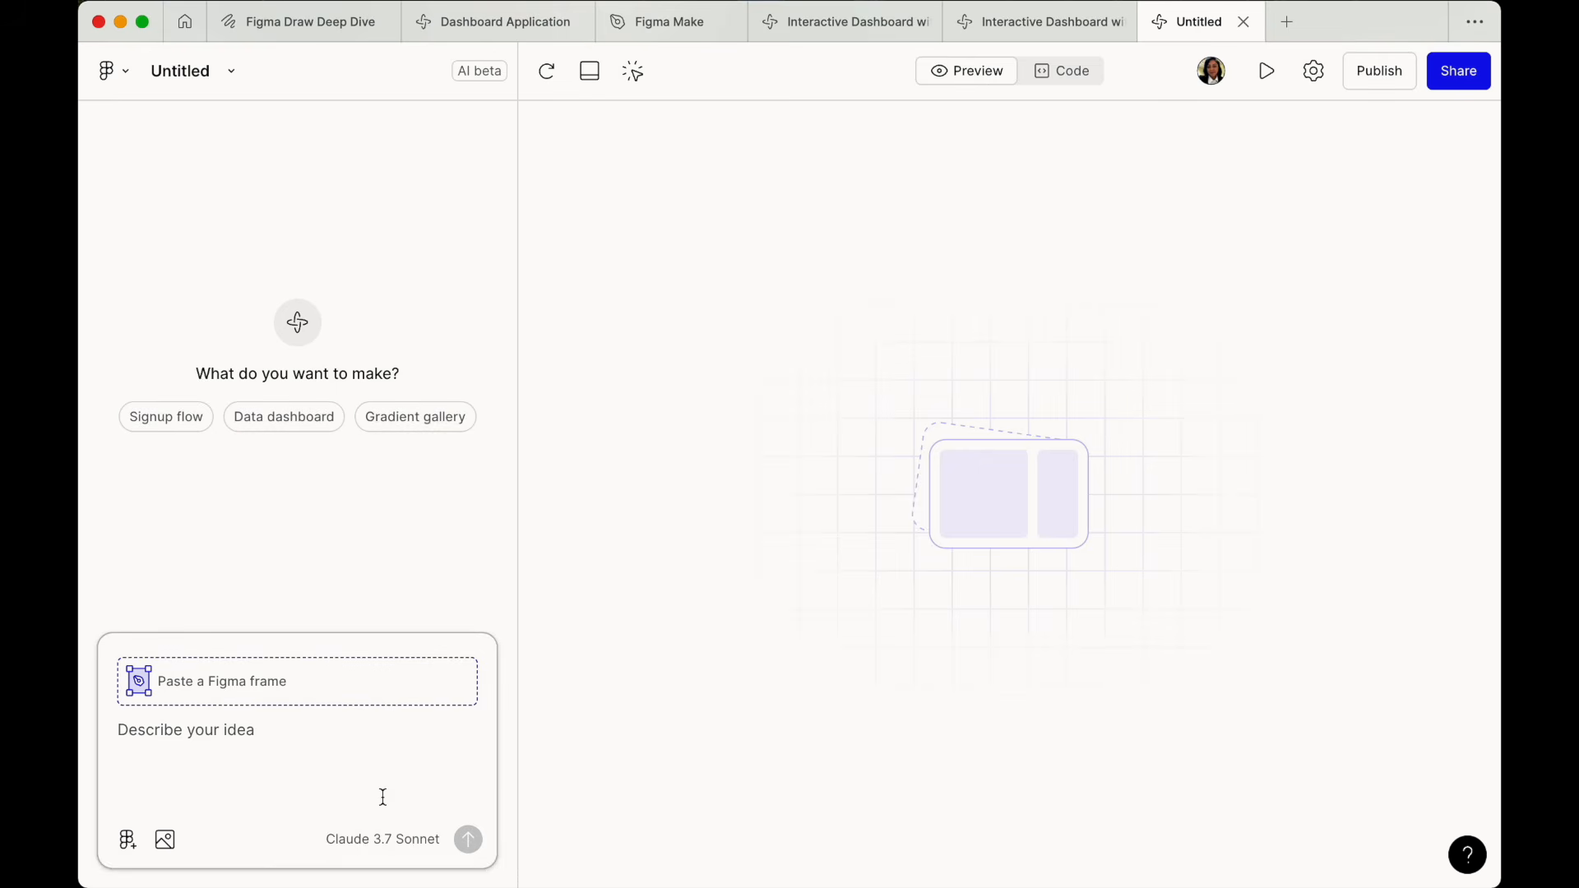
left_click(128, 839)
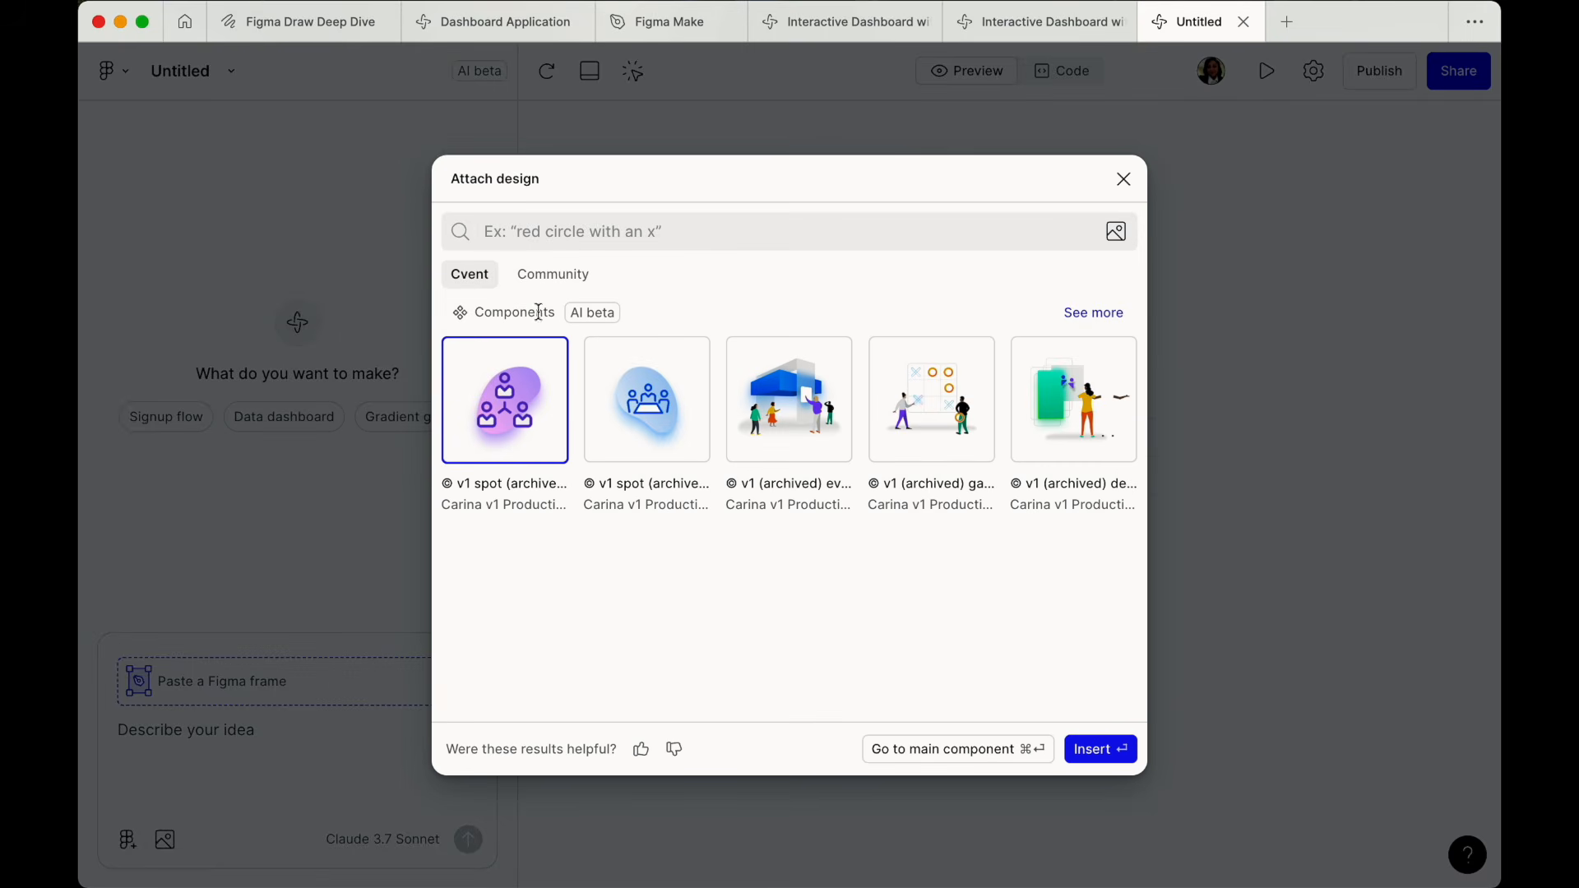
left_click(564, 278)
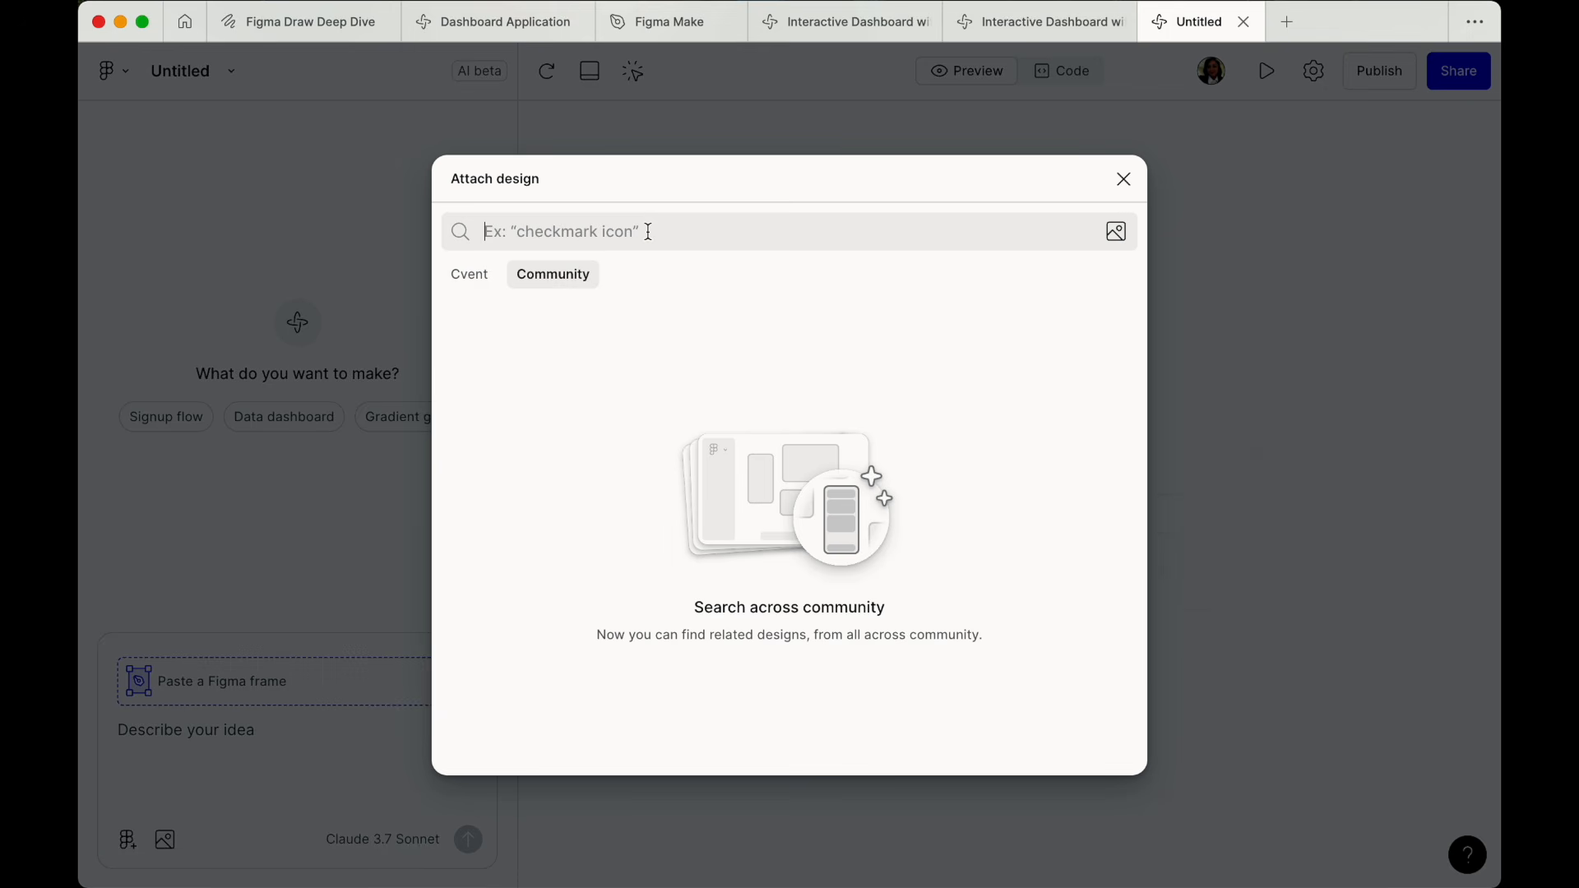
type("dash")
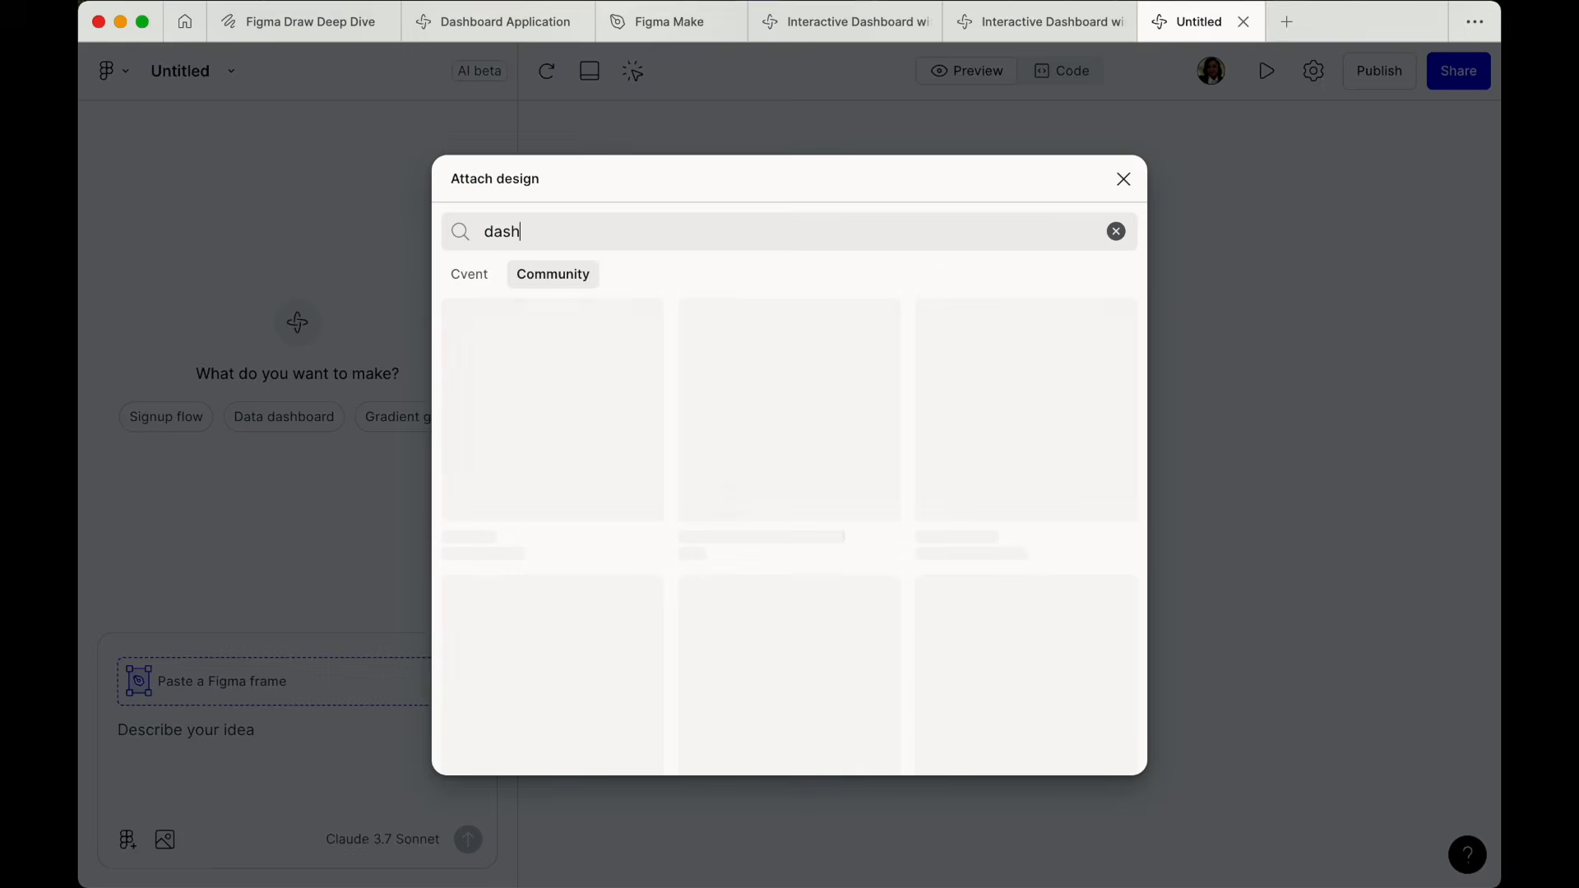
type("board")
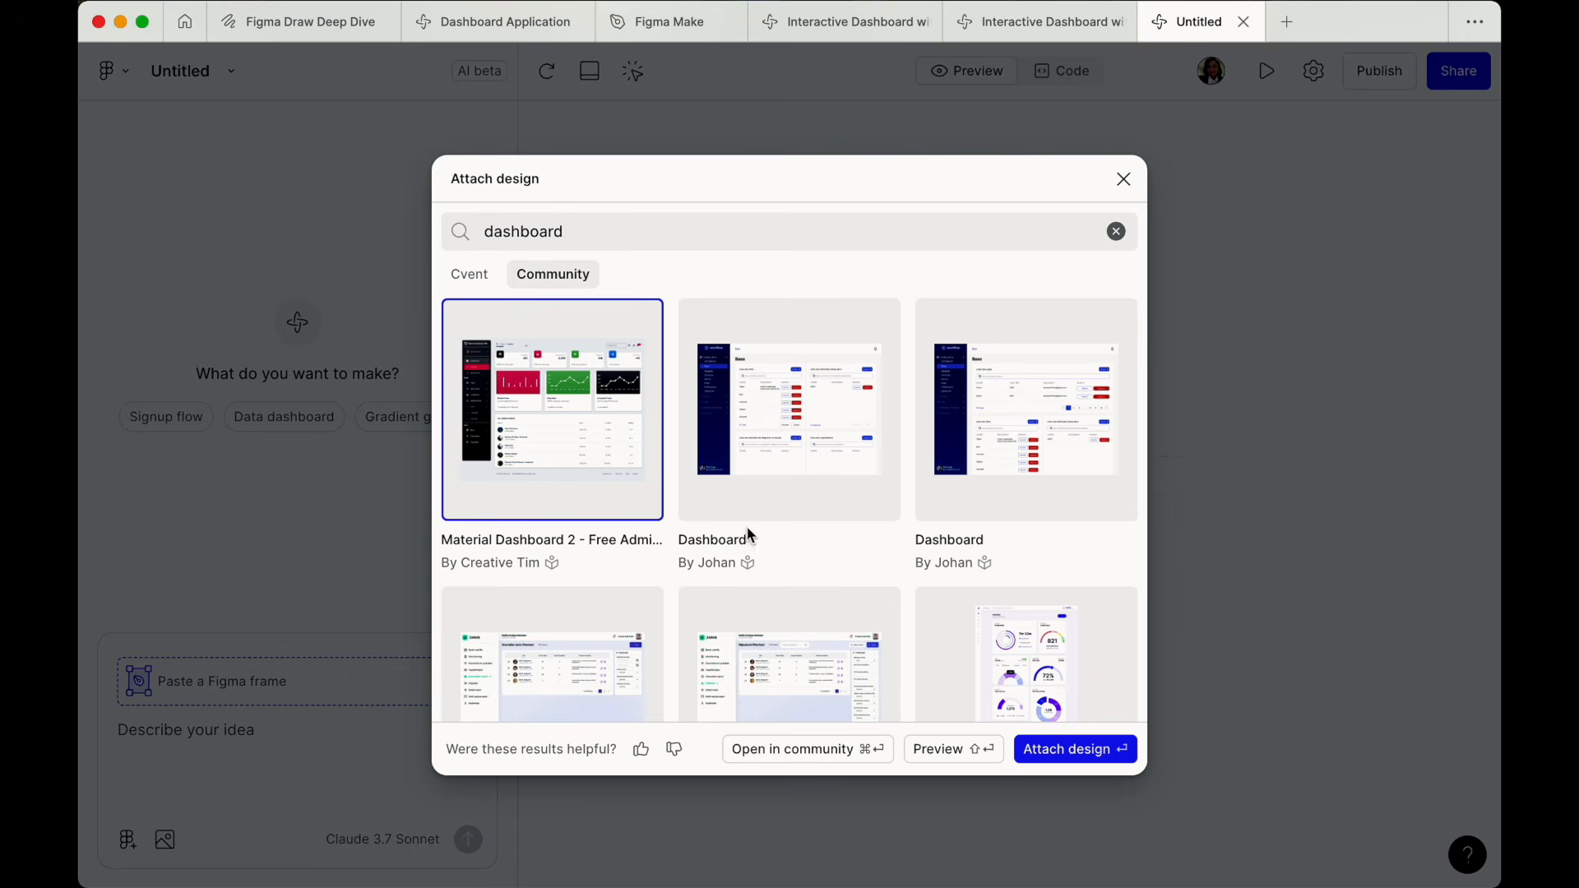
Browse the dashboard search results and attach the Material Dashboard 2 design by Creative Tim to the prompt.
scroll(884, 565, "down", 10)
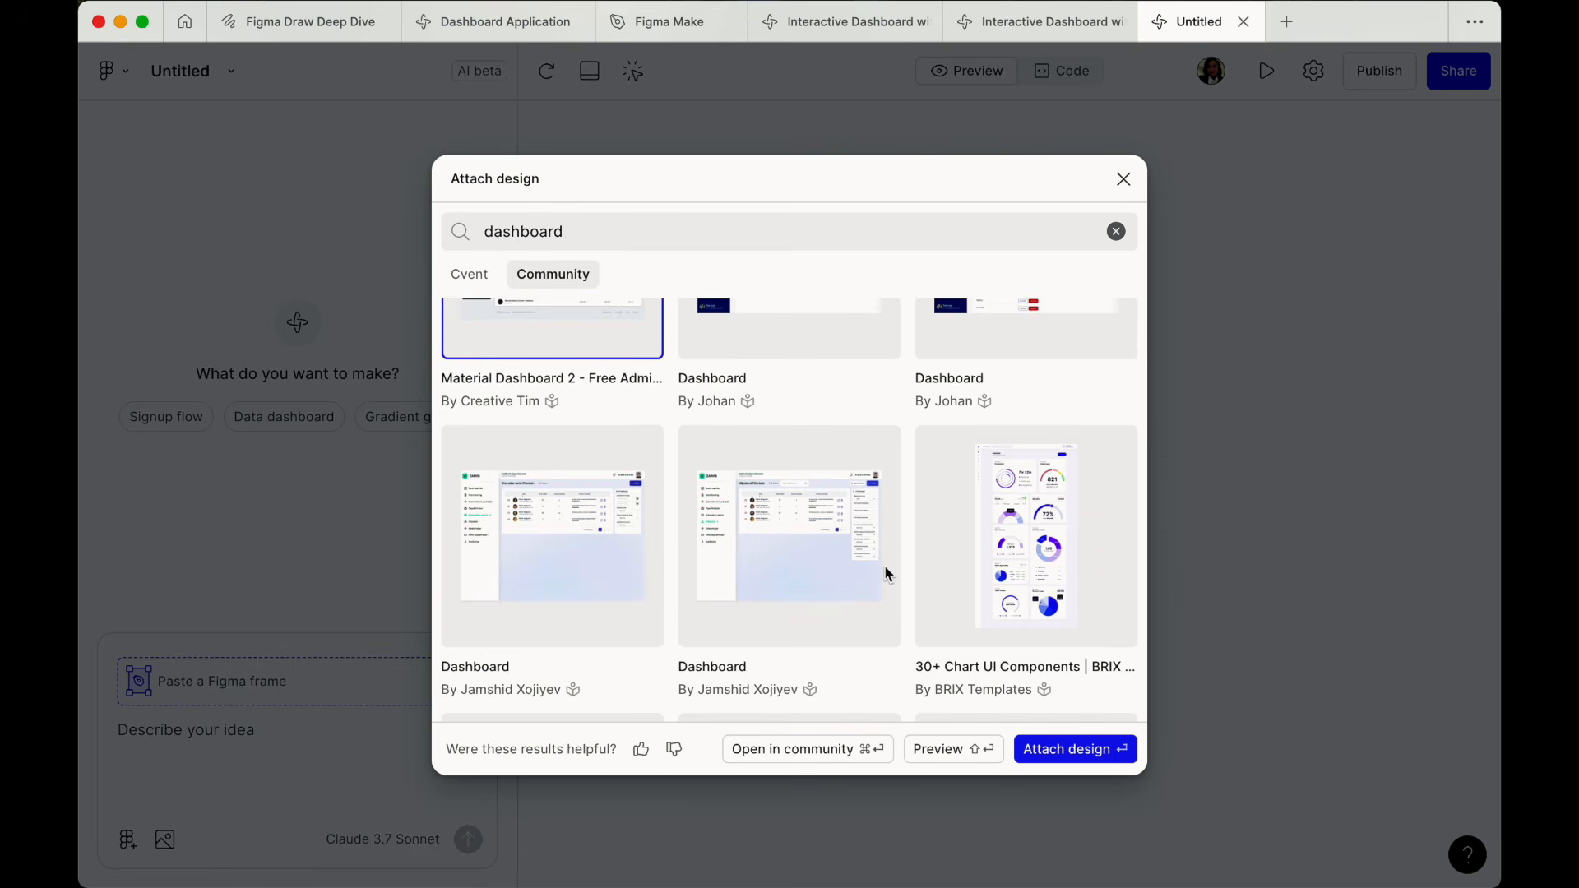
scroll(885, 565, "down", 10)
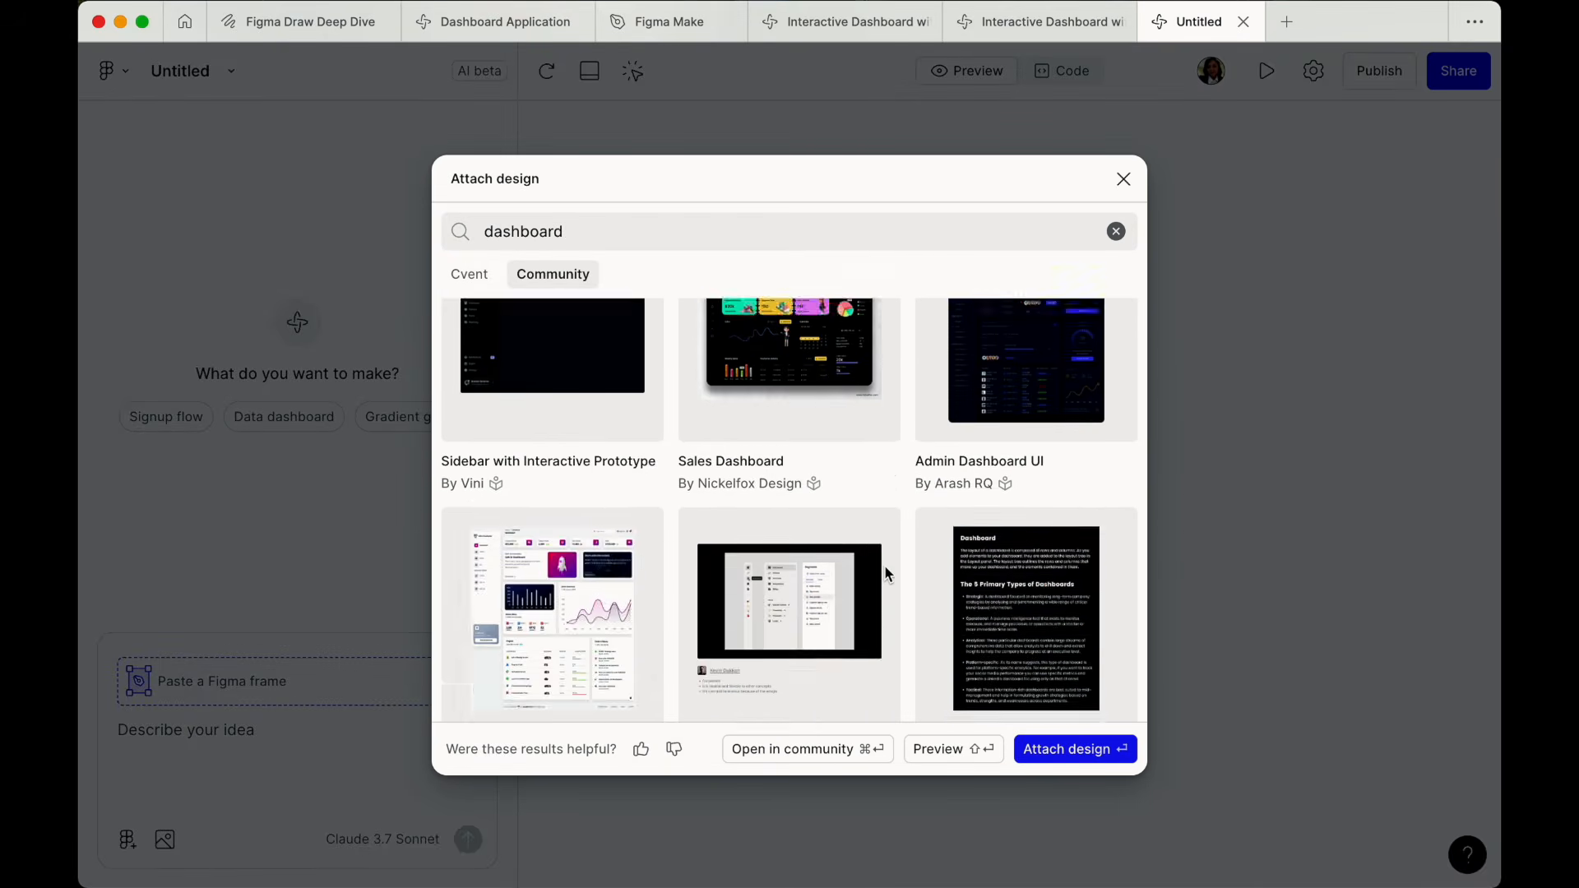
scroll(885, 565, "down", 15)
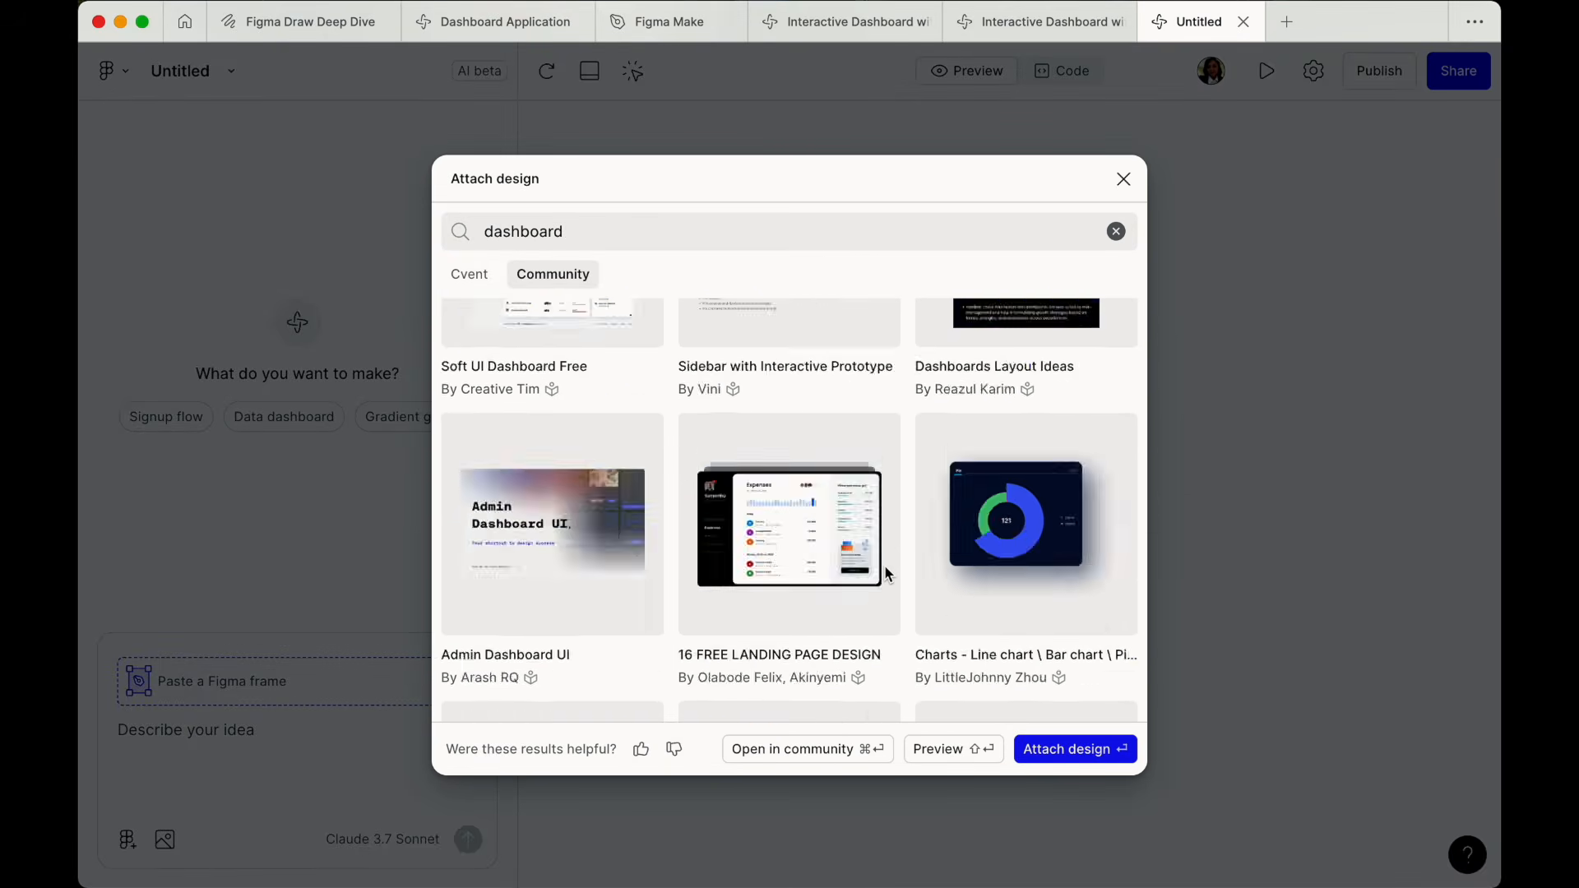
scroll(887, 573, "down", 2)
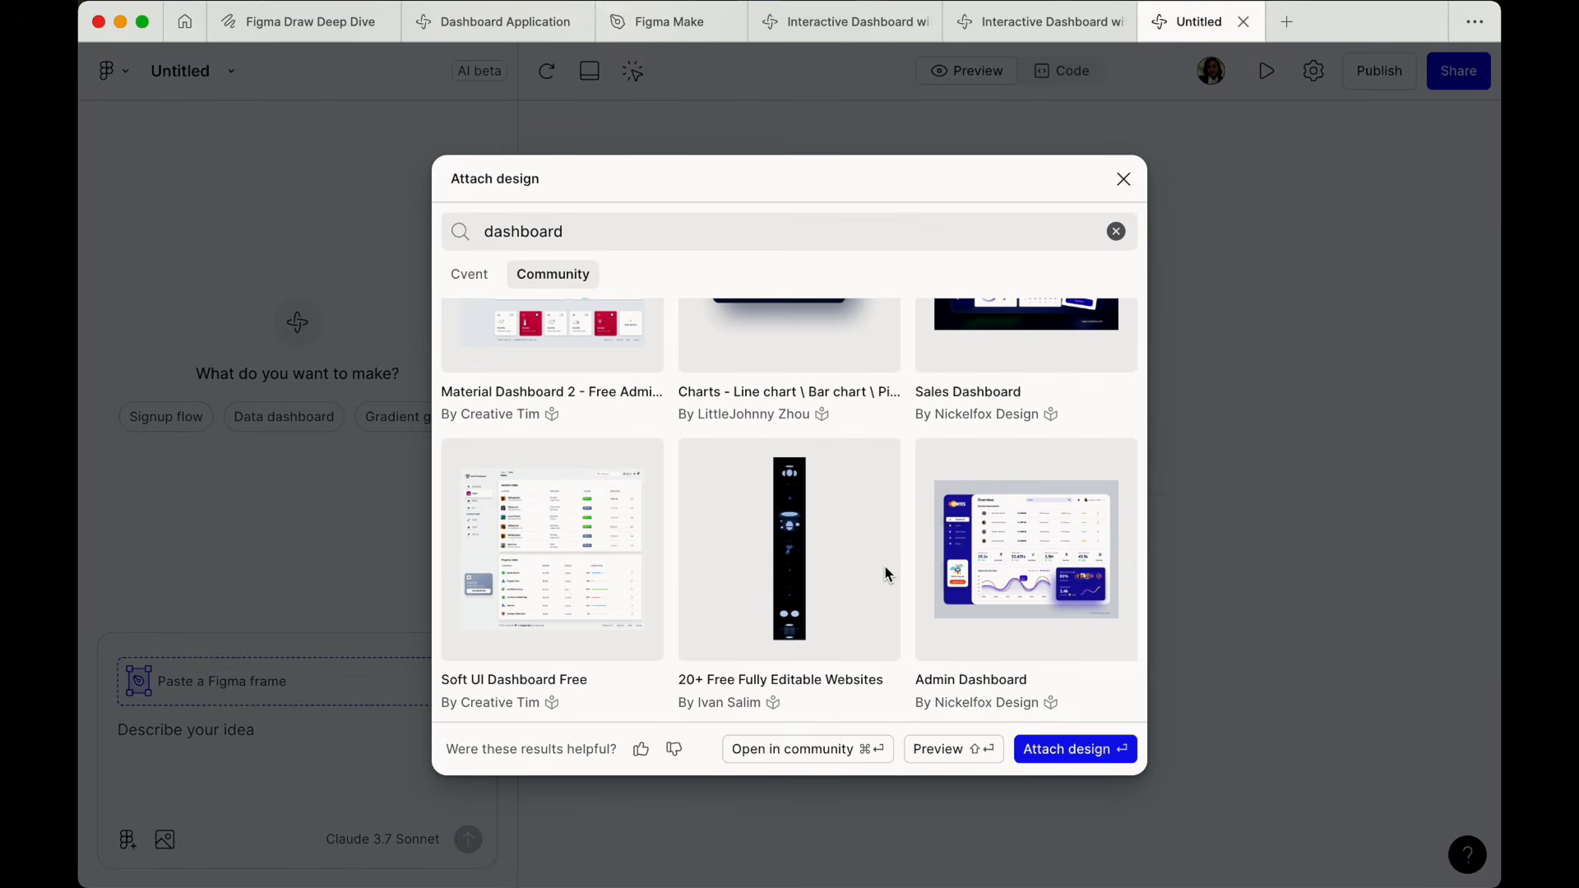
scroll(887, 574, "up", 20)
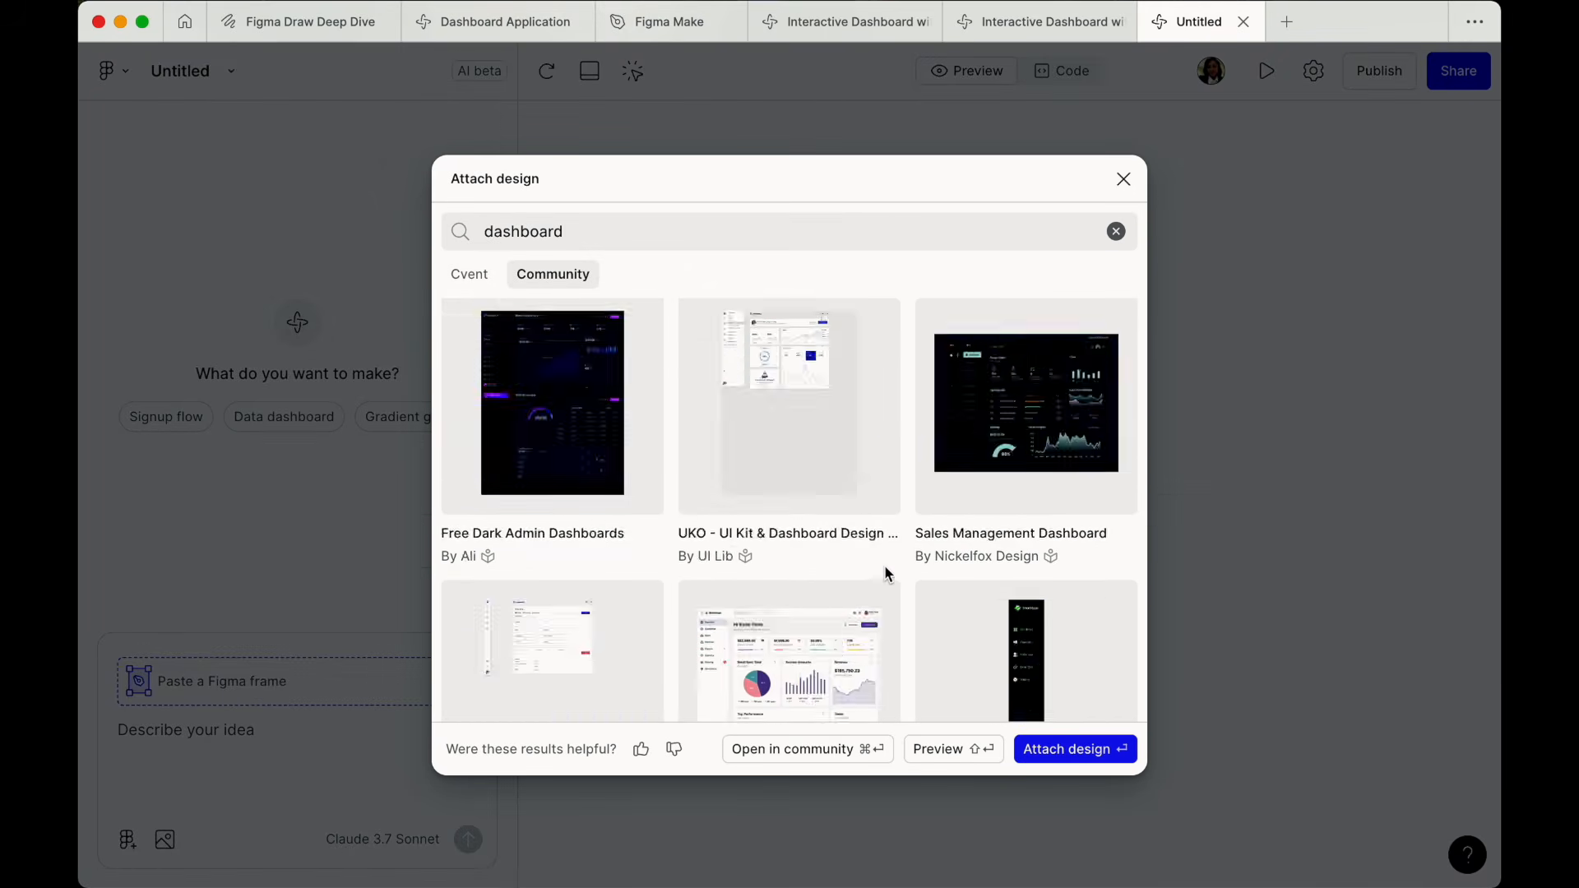
scroll(885, 566, "up", 2)
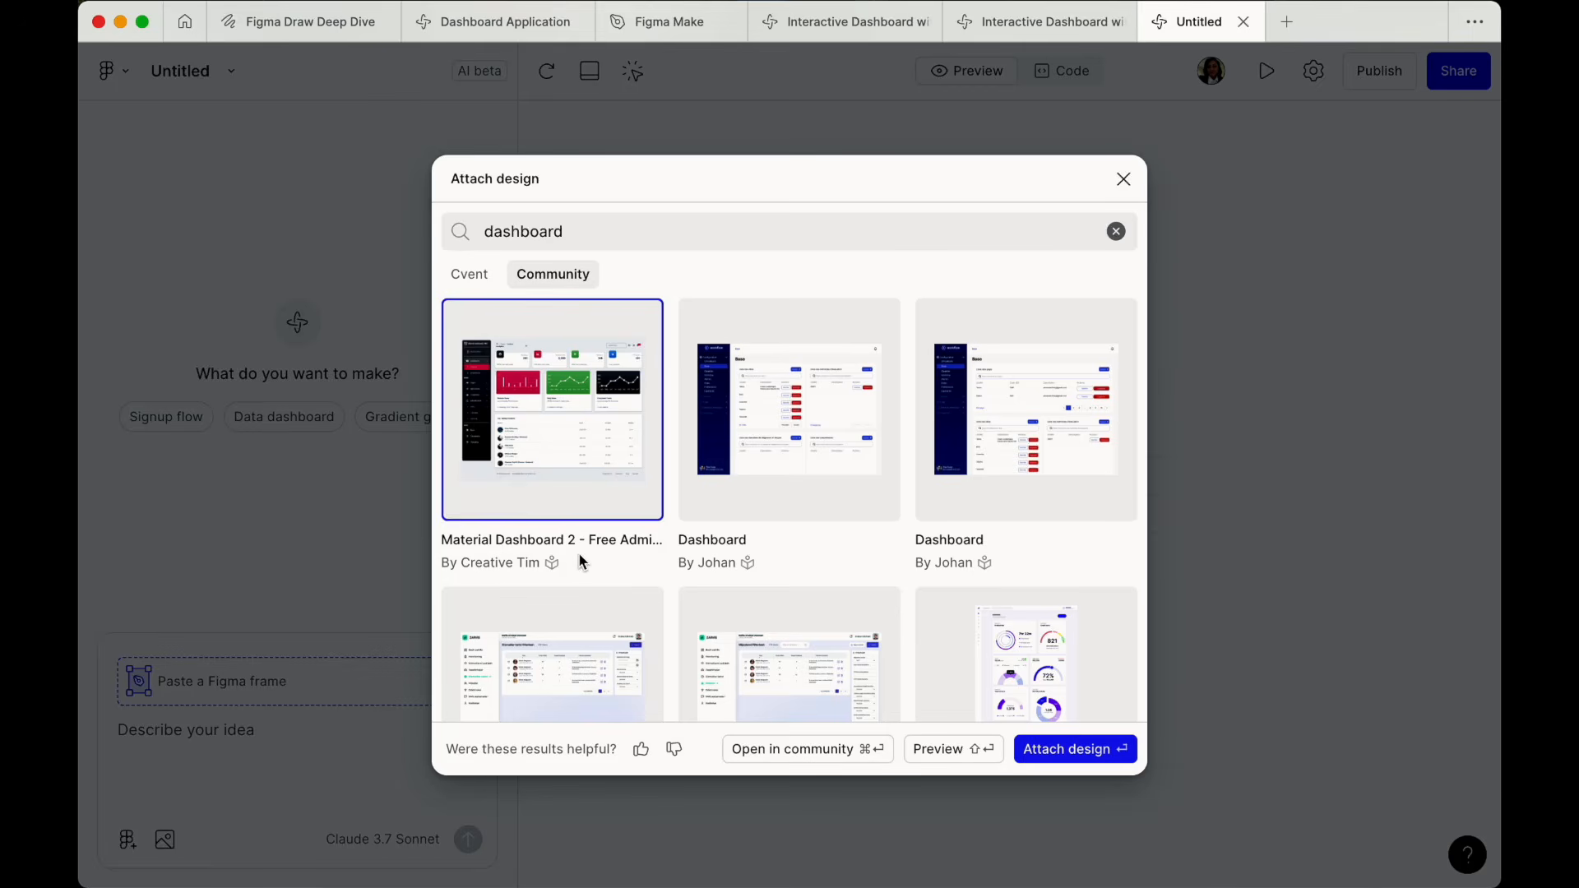
left_click(1076, 749)
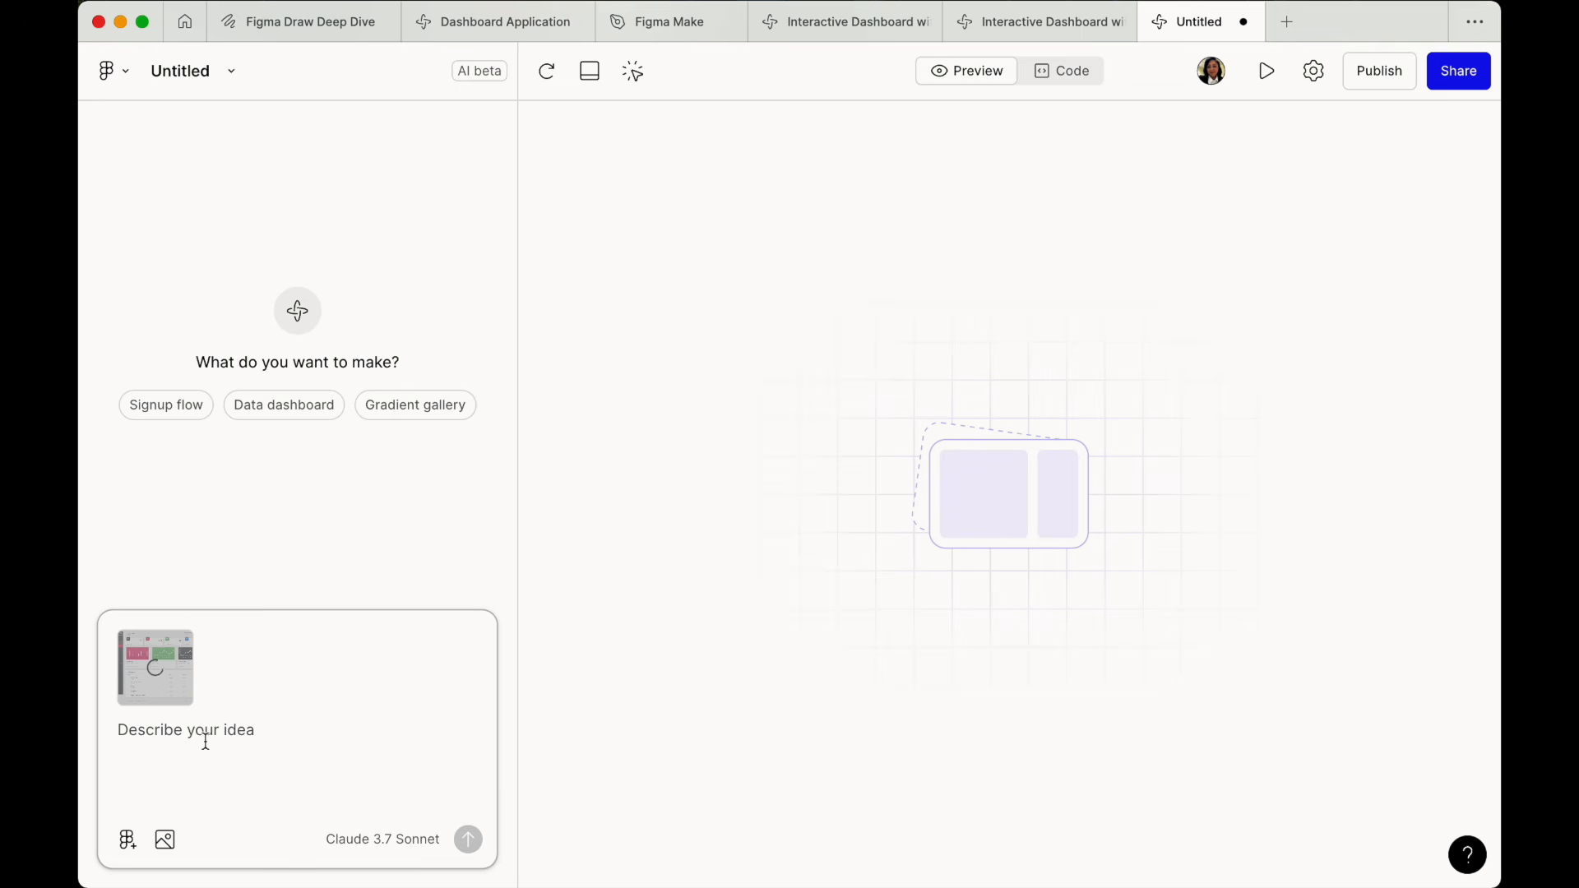
Submit the prompt "Create a dashboard getting started with the attached design".
type("Create a dashboard getting started with ")
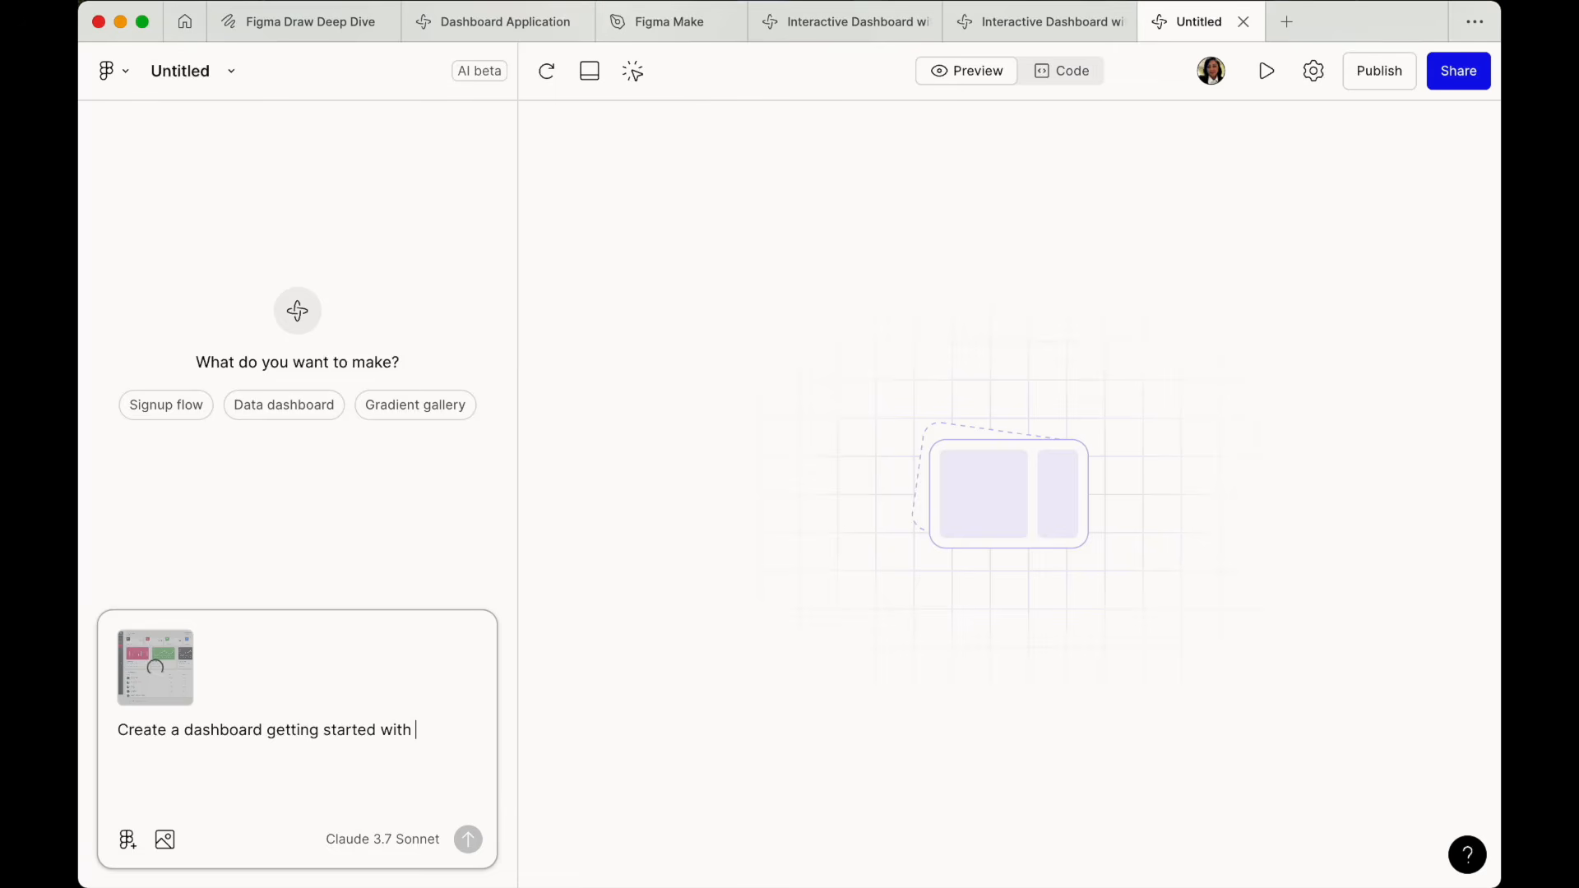
type("the attached design")
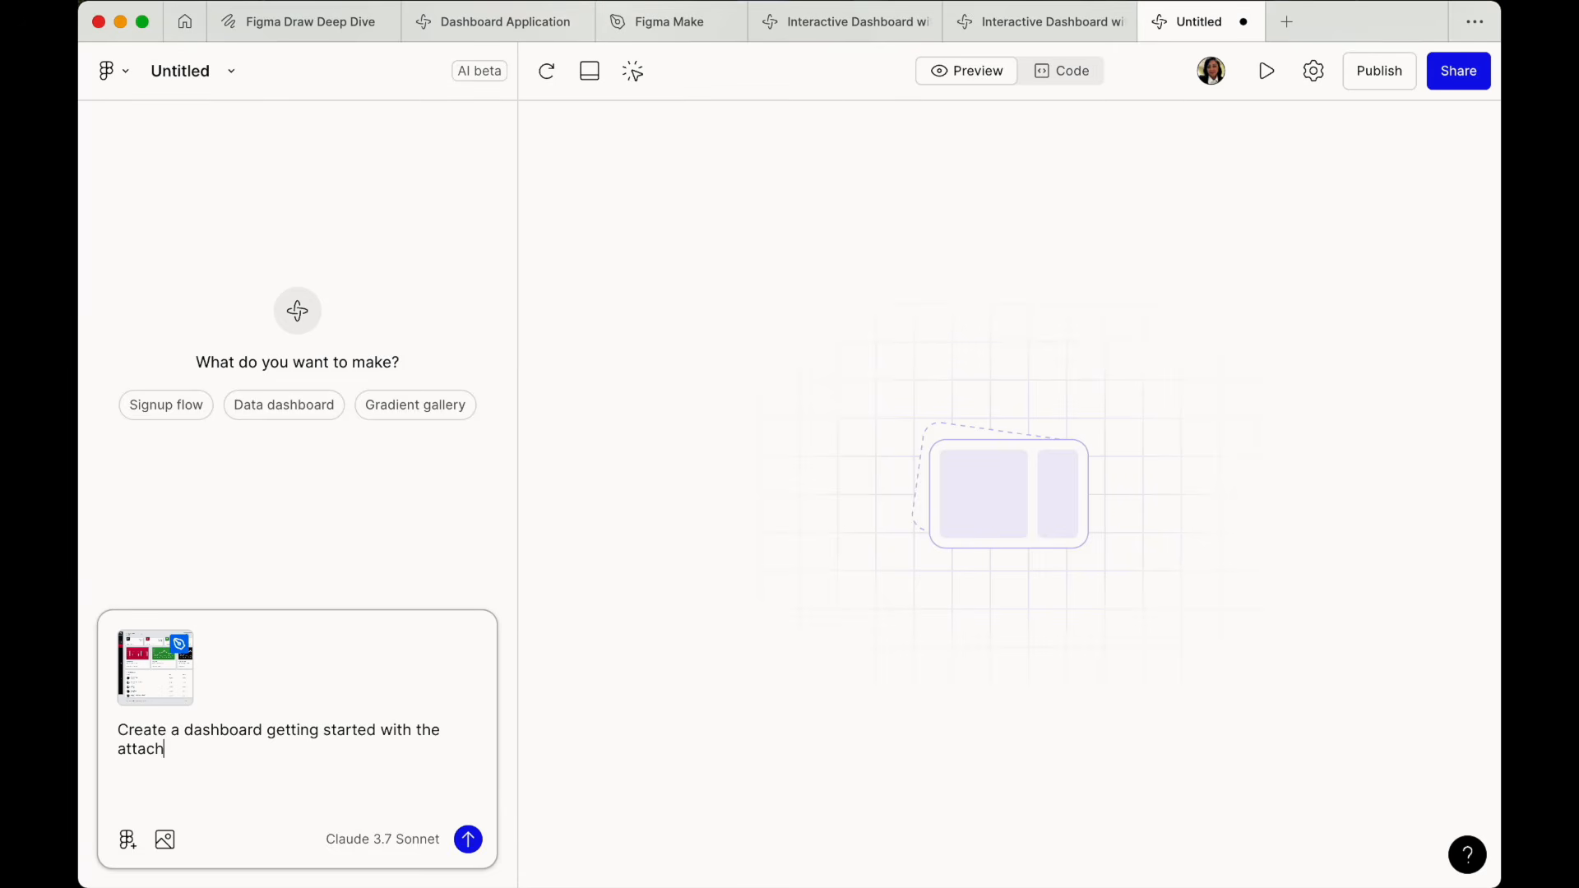
key("Return")
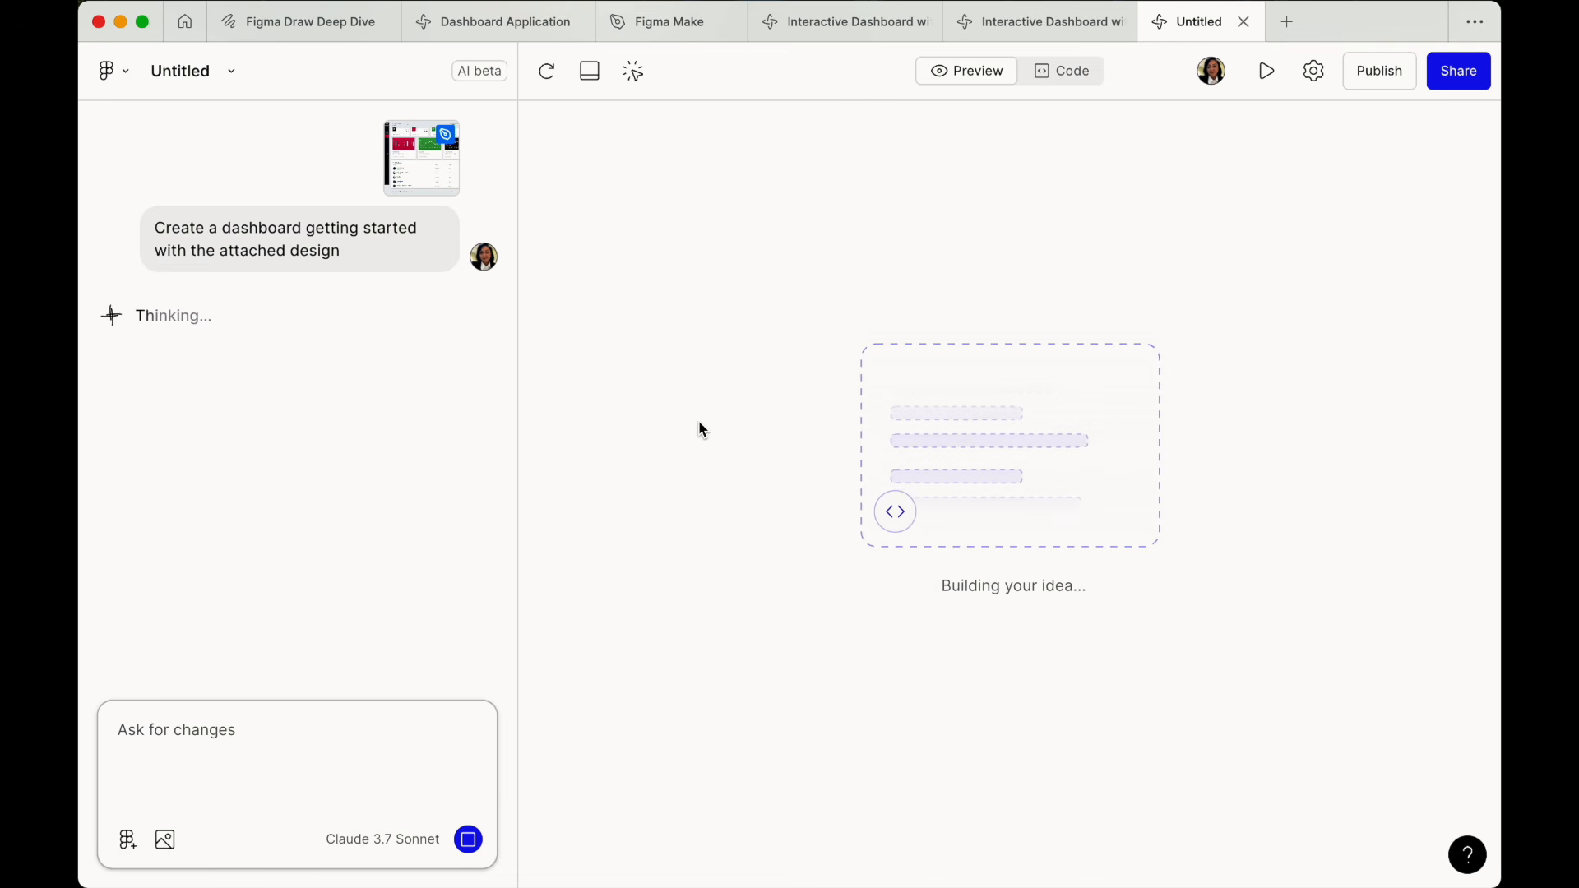
Switch to the earlier Dashboard Application file and look over its purple dashboard preview down to the recent activity feed.
left_click(1010, 23)
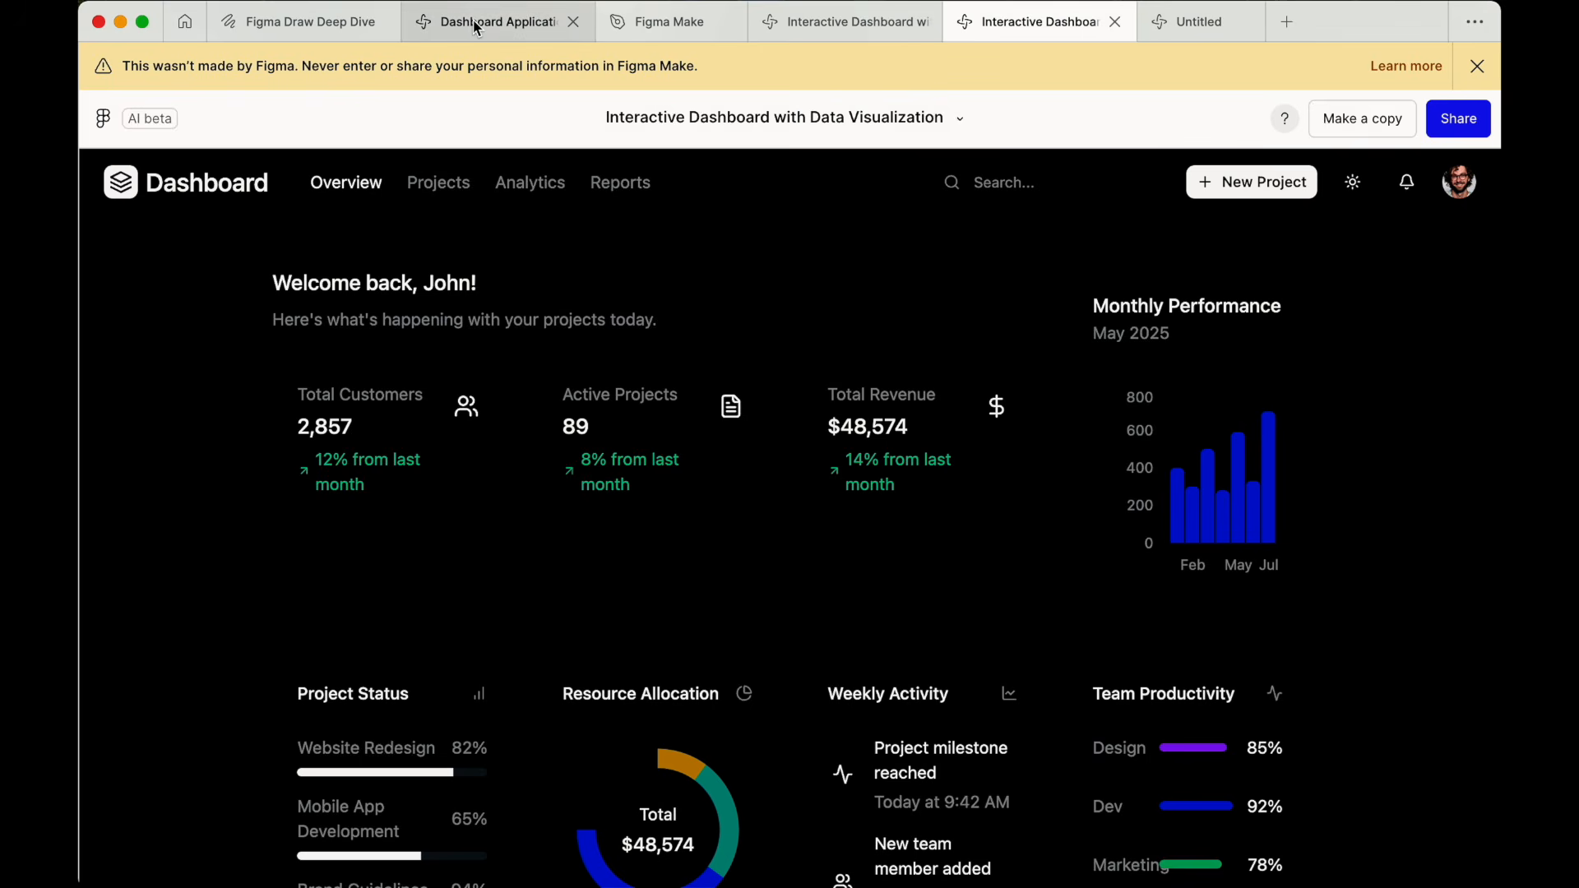
left_click(428, 37)
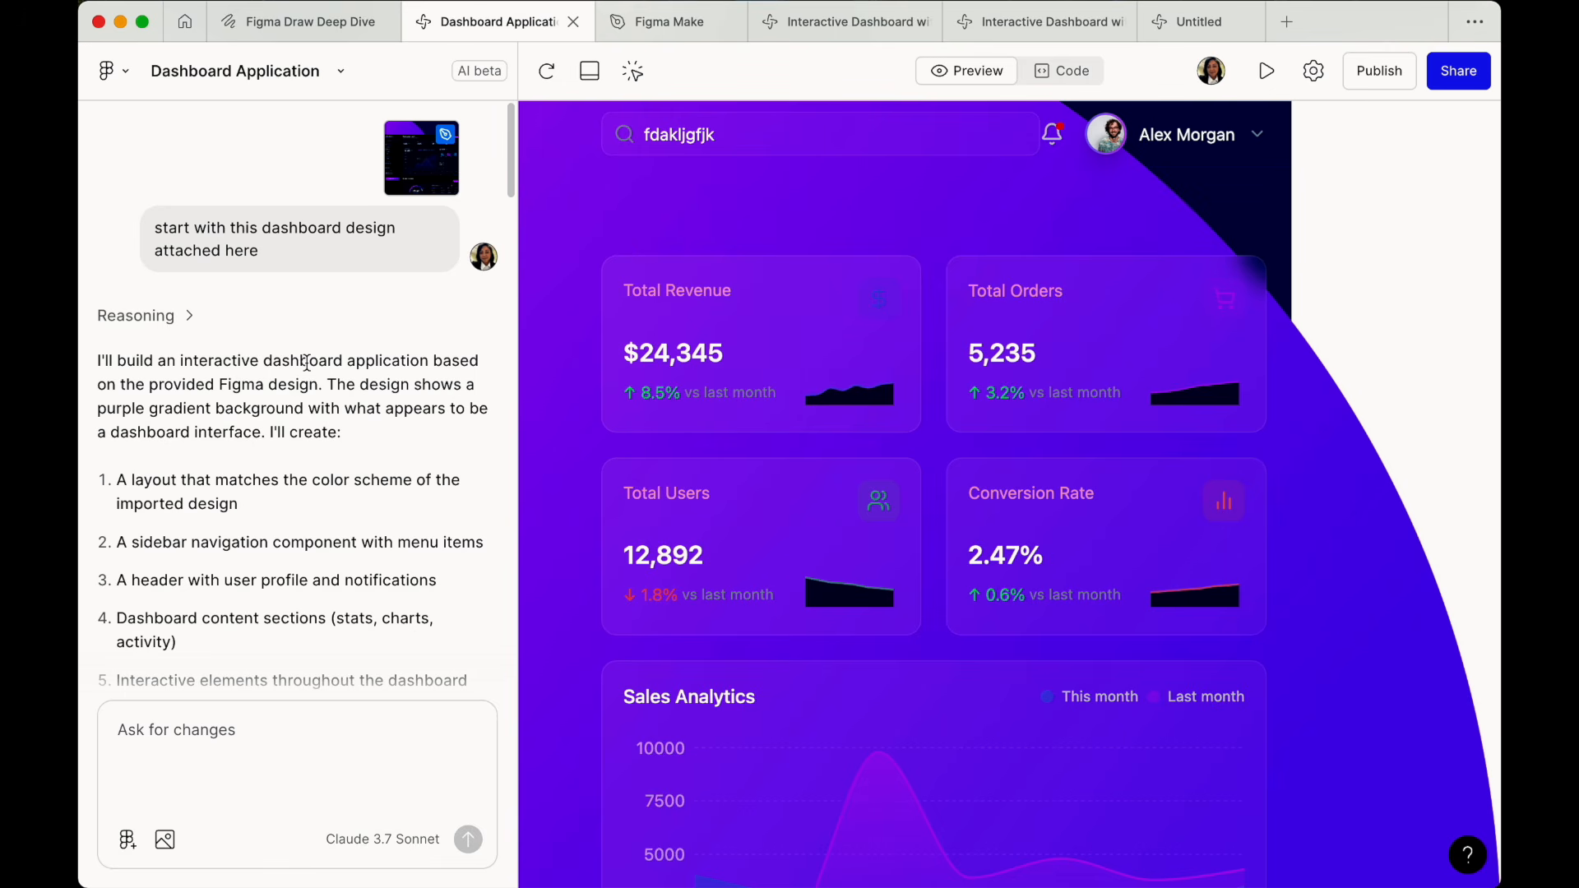
scroll(307, 362, "down", 10)
scroll(307, 362, "up", 12)
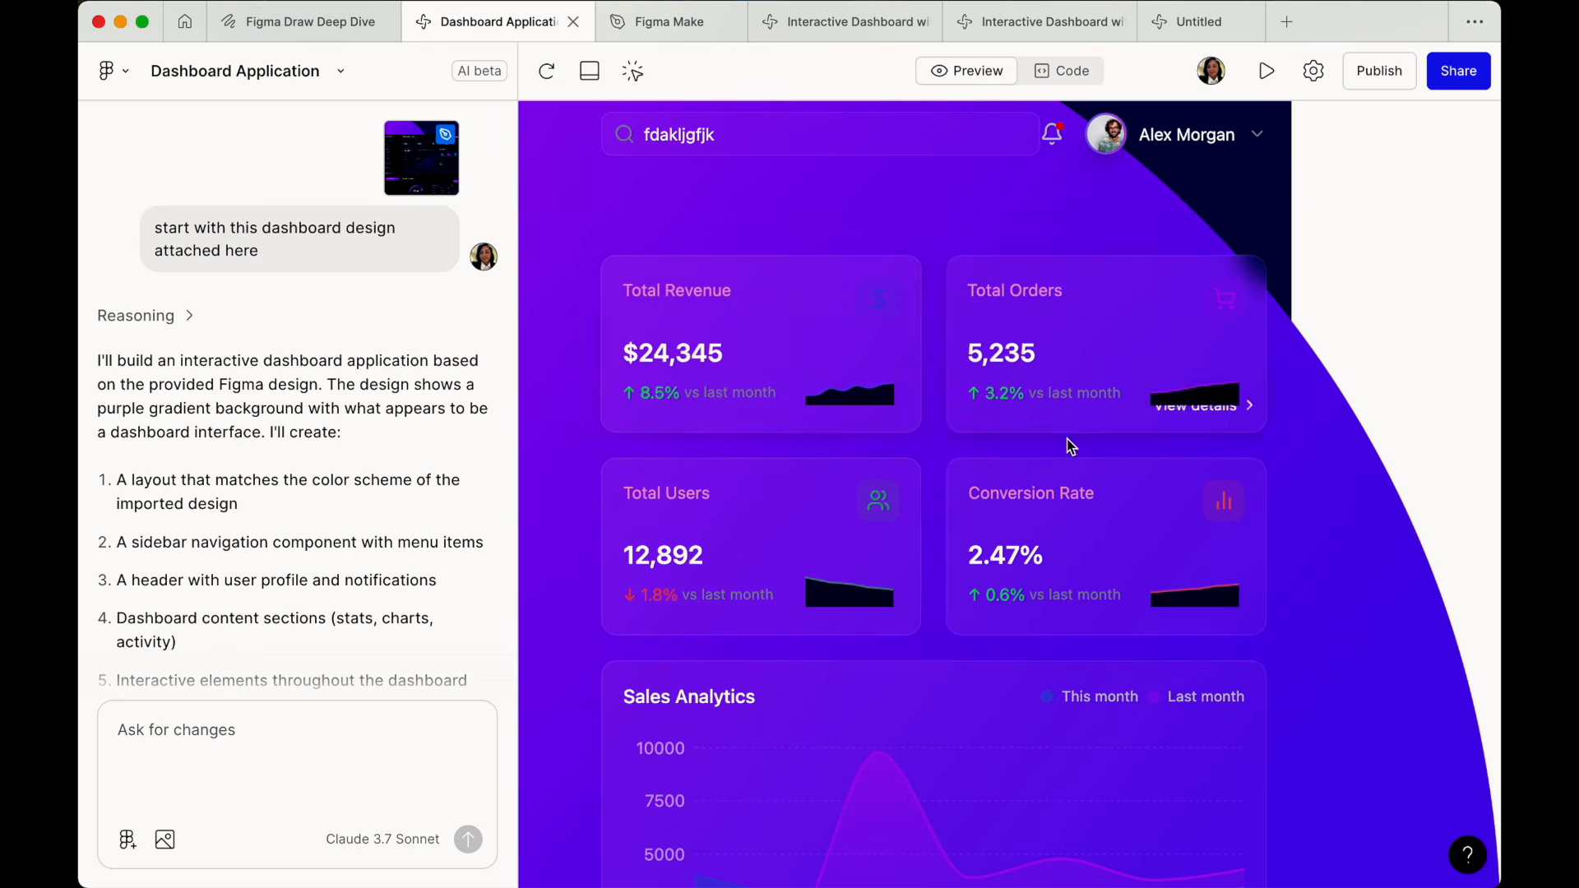
scroll(1079, 461, "down", 10)
scroll(1078, 465, "down", 5)
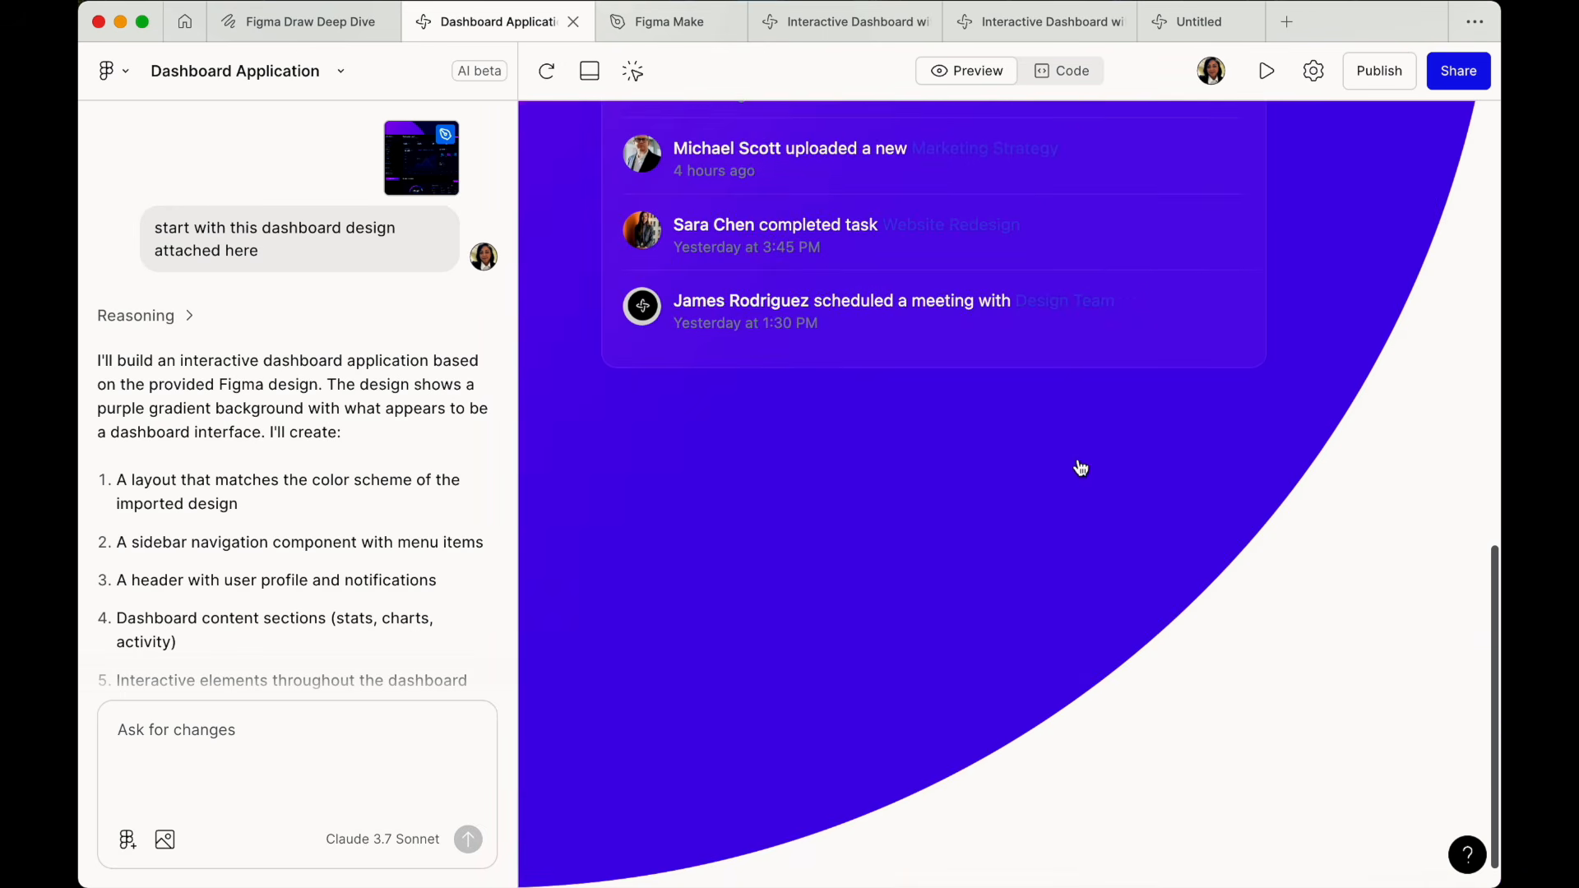
Review the Dashboard Application's chat history, from the first follow-up prompts through to the latest version.
scroll(381, 529, "down", 10)
scroll(246, 592, "down", 2)
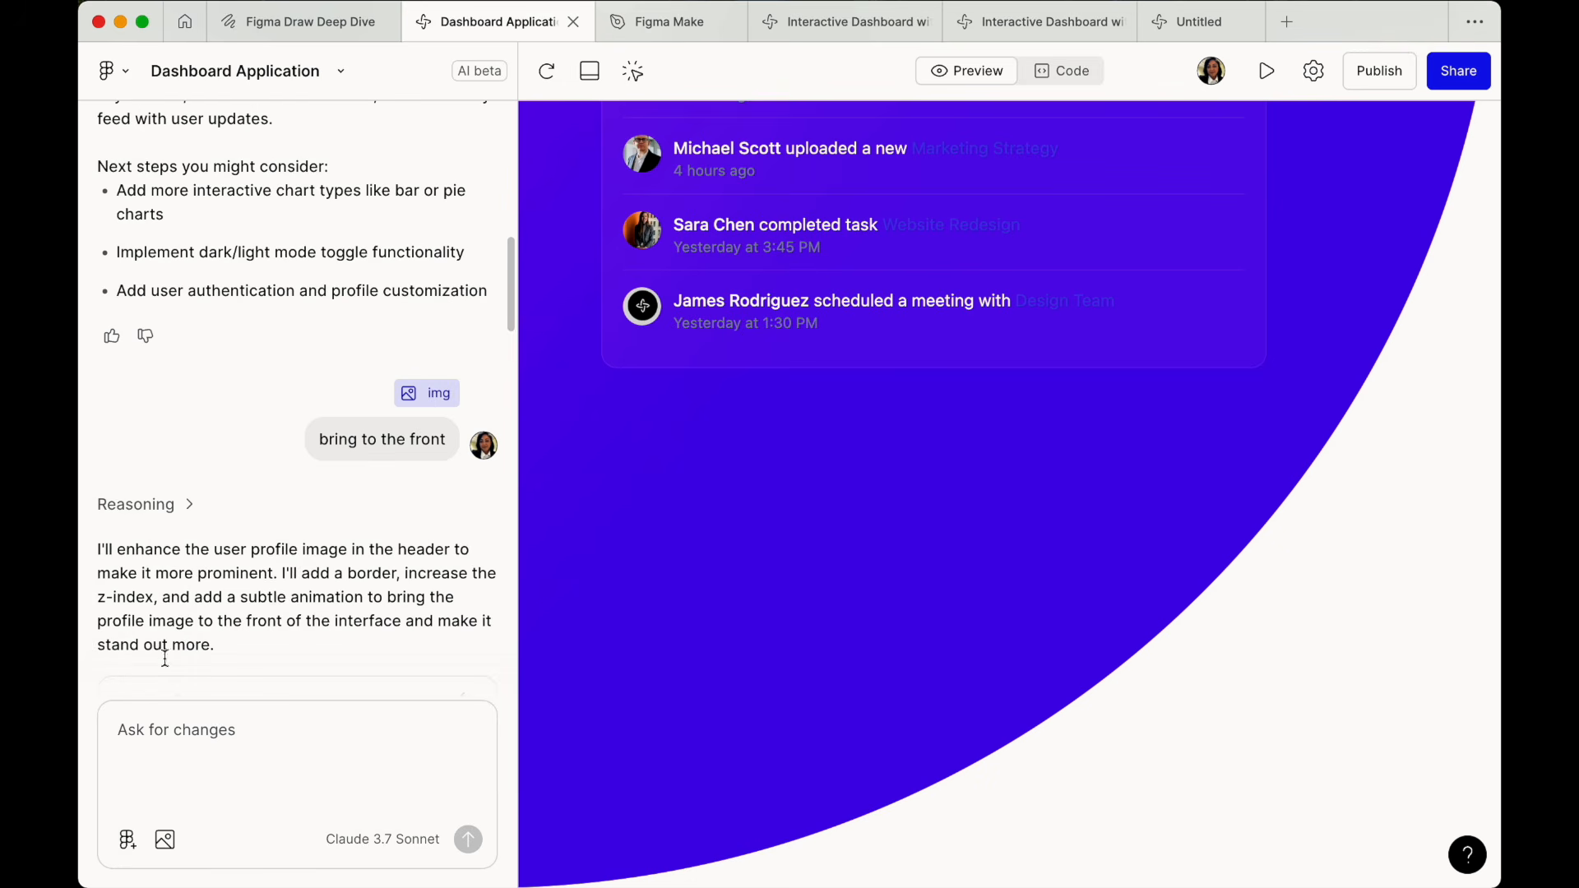
scroll(254, 559, "down", 8)
scroll(270, 576, "down", 15)
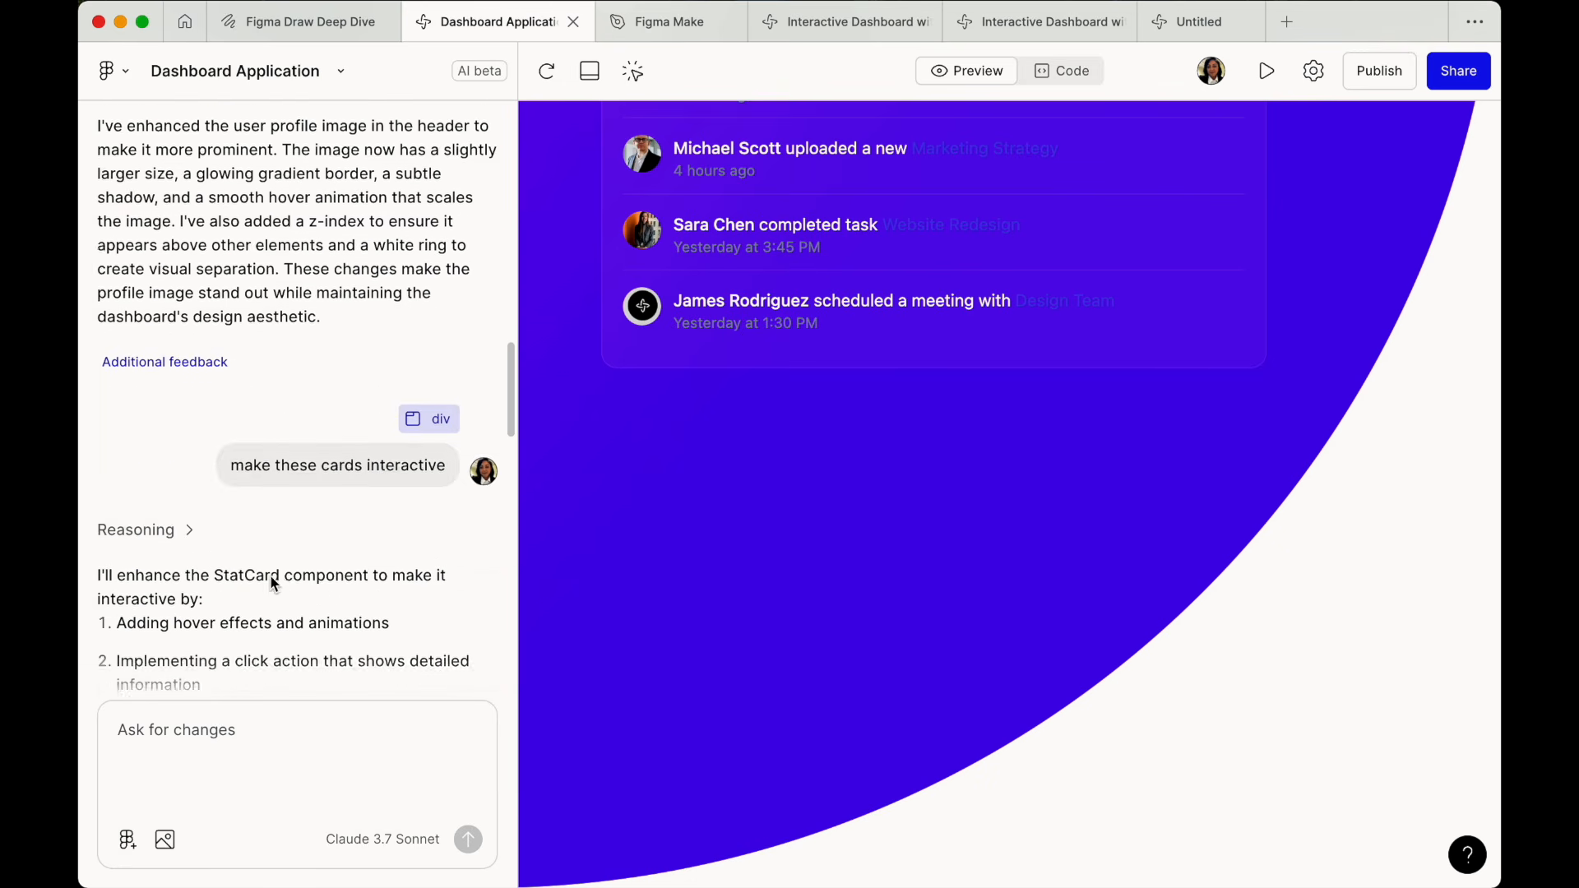
scroll(270, 557, "down", 10)
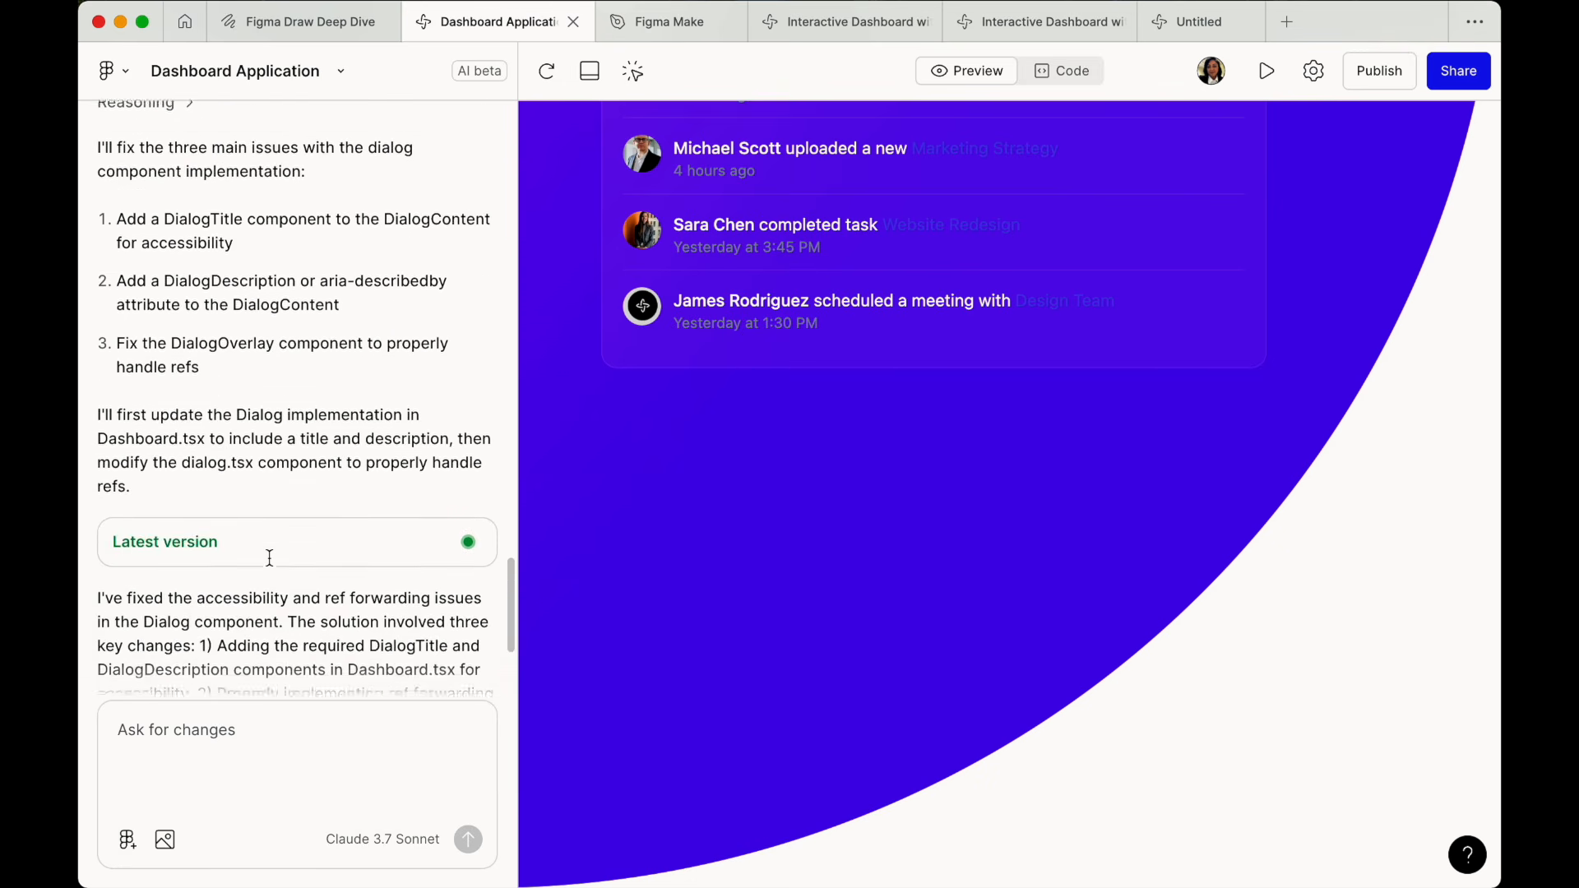
Open the Total Orders card's details, try its Daily, Weekly and longer period views, return to Daily and close the details.
scroll(1026, 362, "up", 7)
scroll(1026, 362, "up", 6)
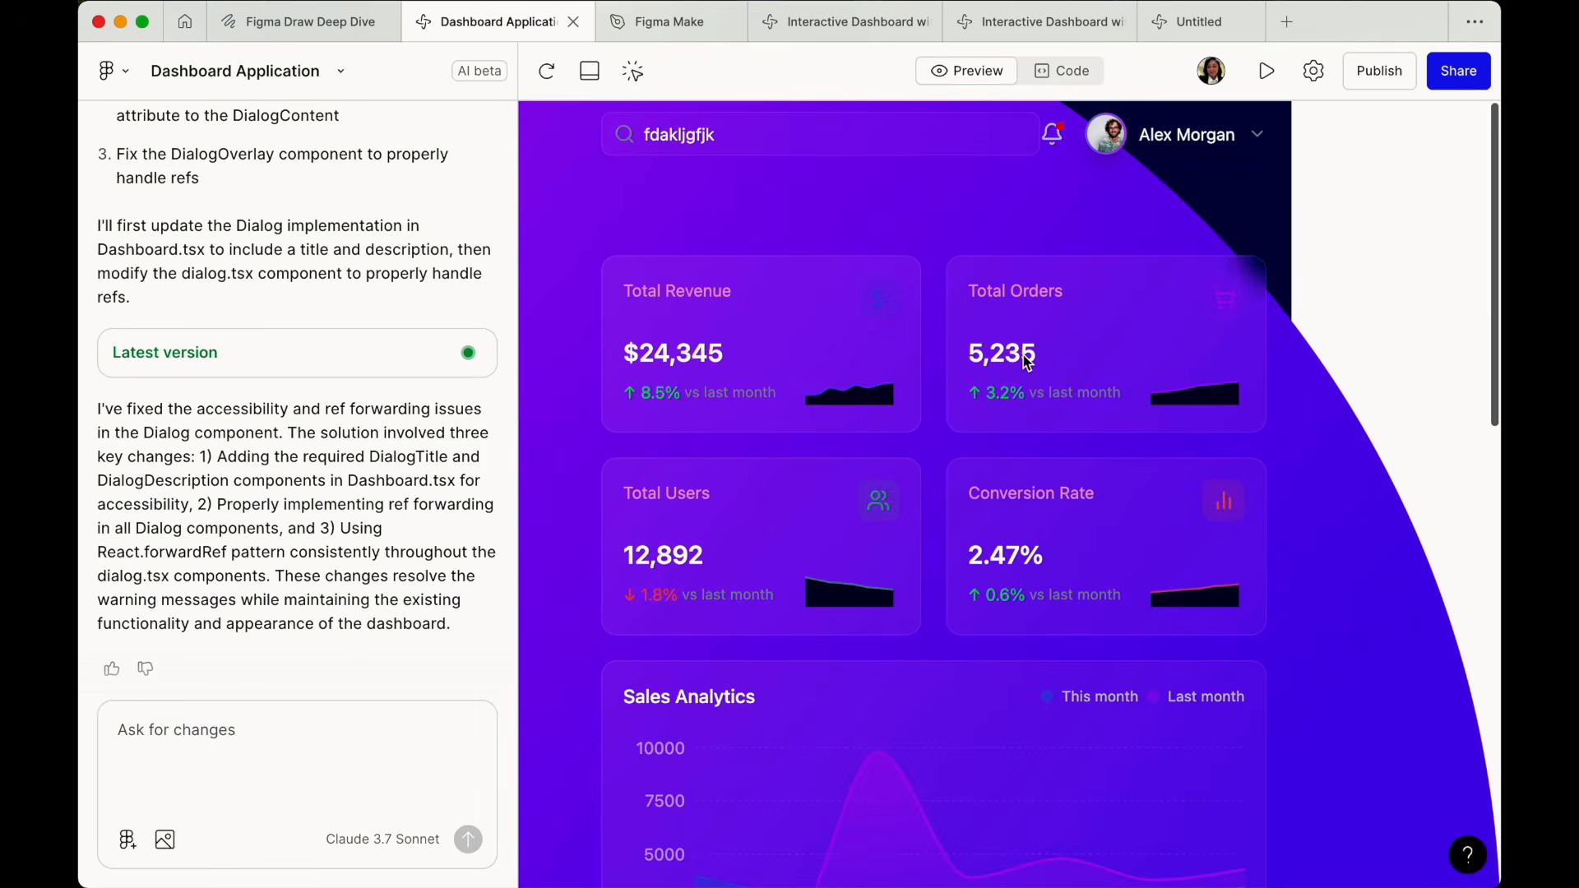
left_click(1175, 325)
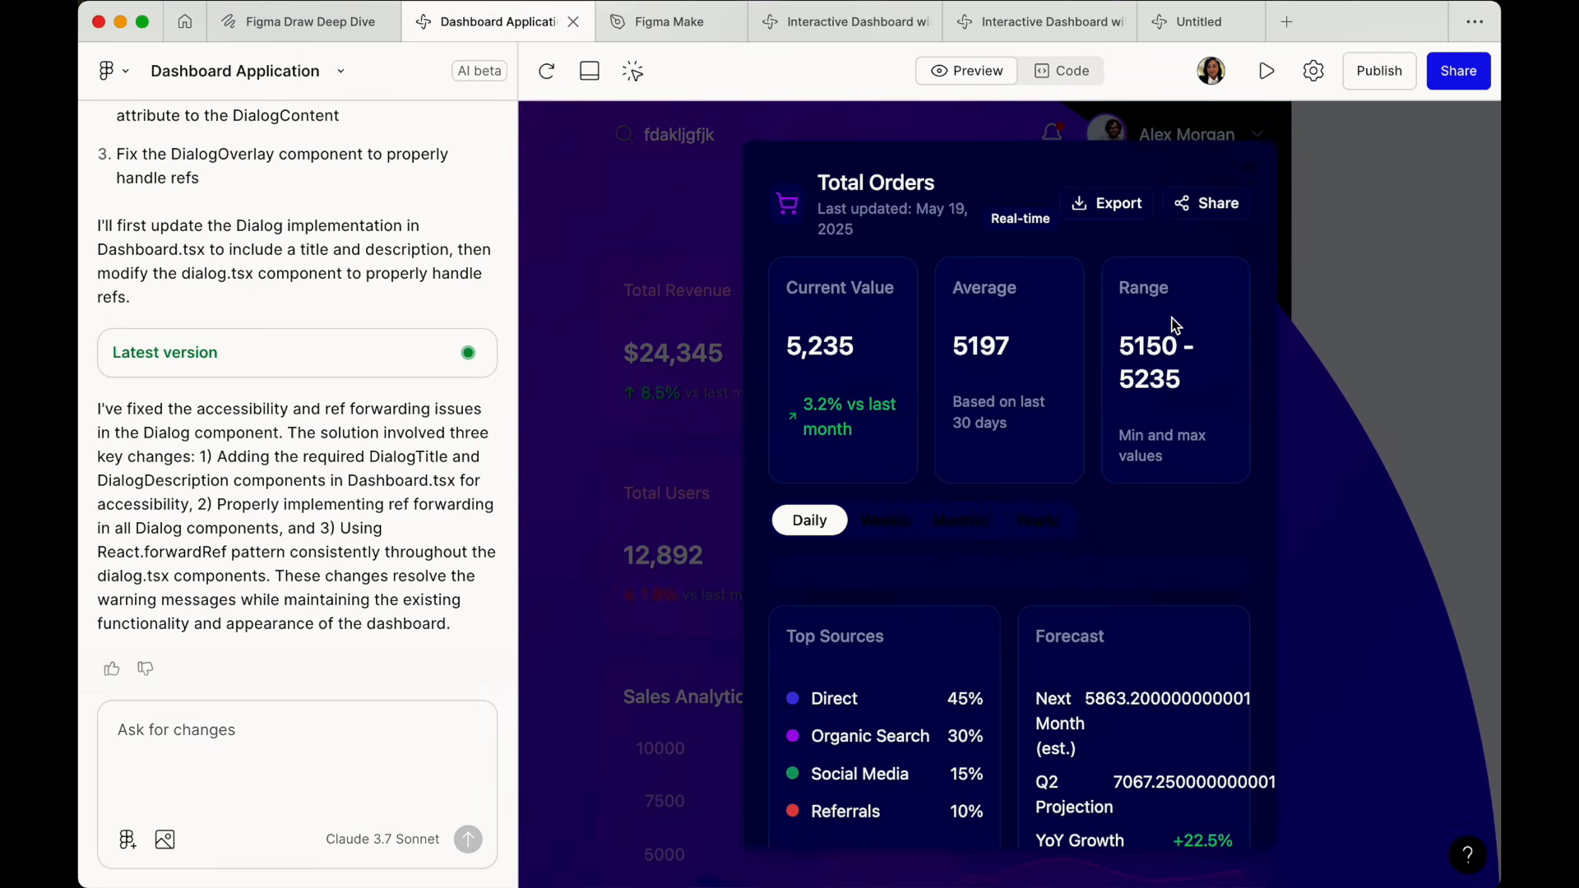
left_click(888, 531)
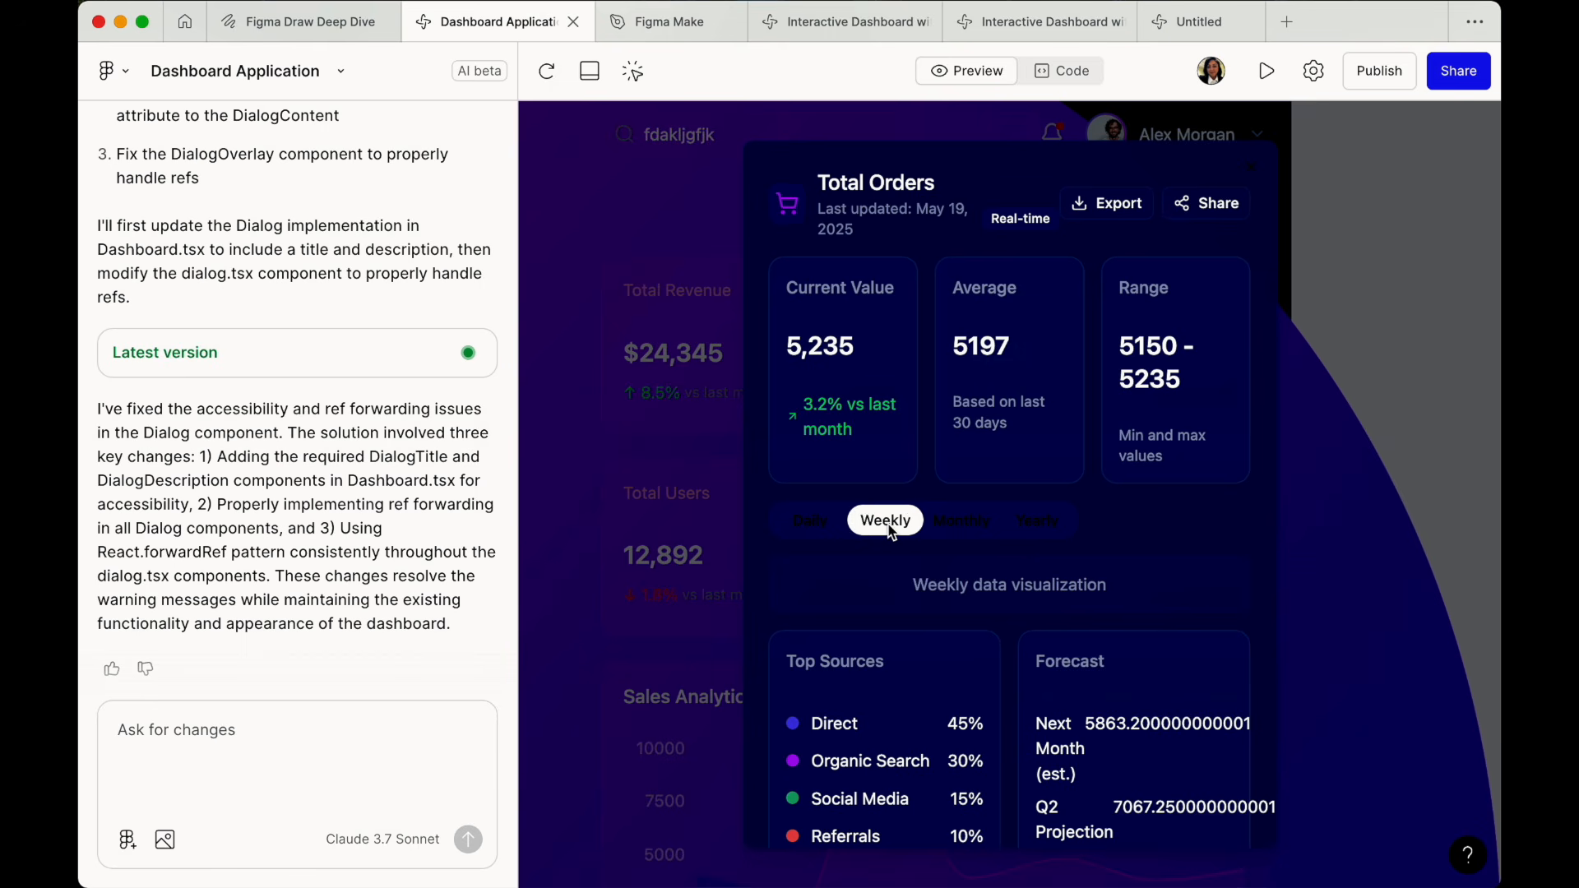
left_click(964, 531)
left_click(1052, 526)
left_click(983, 528)
left_click(900, 528)
left_click(810, 521)
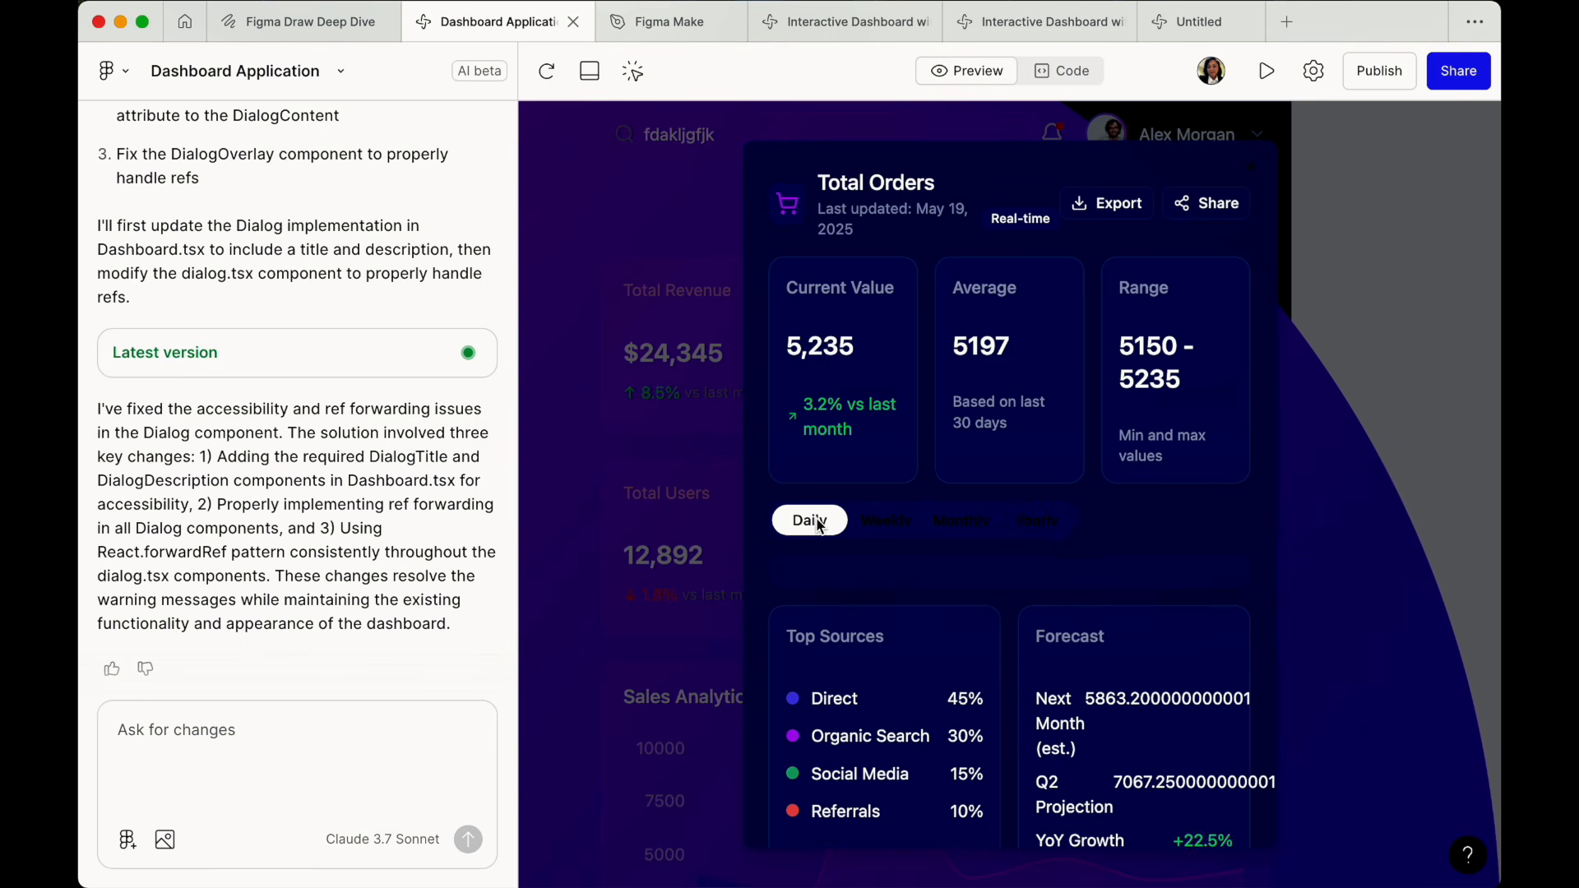
left_click(689, 533)
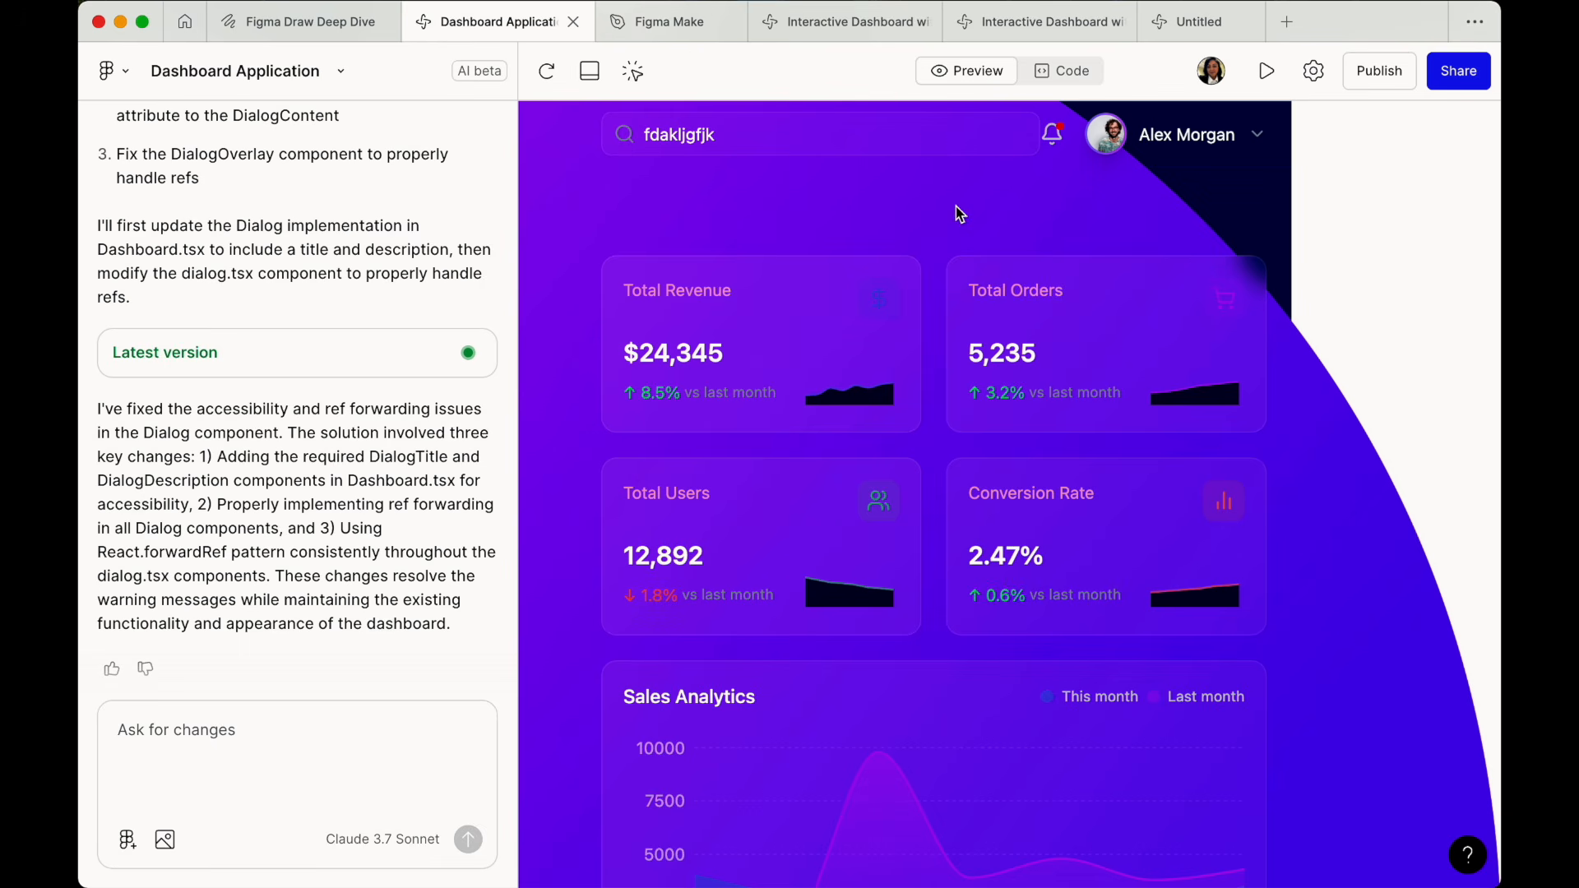
Examine the dialog.tsx source code of the Dashboard Application, checking back briefly on the dashboard preview.
left_click(1061, 72)
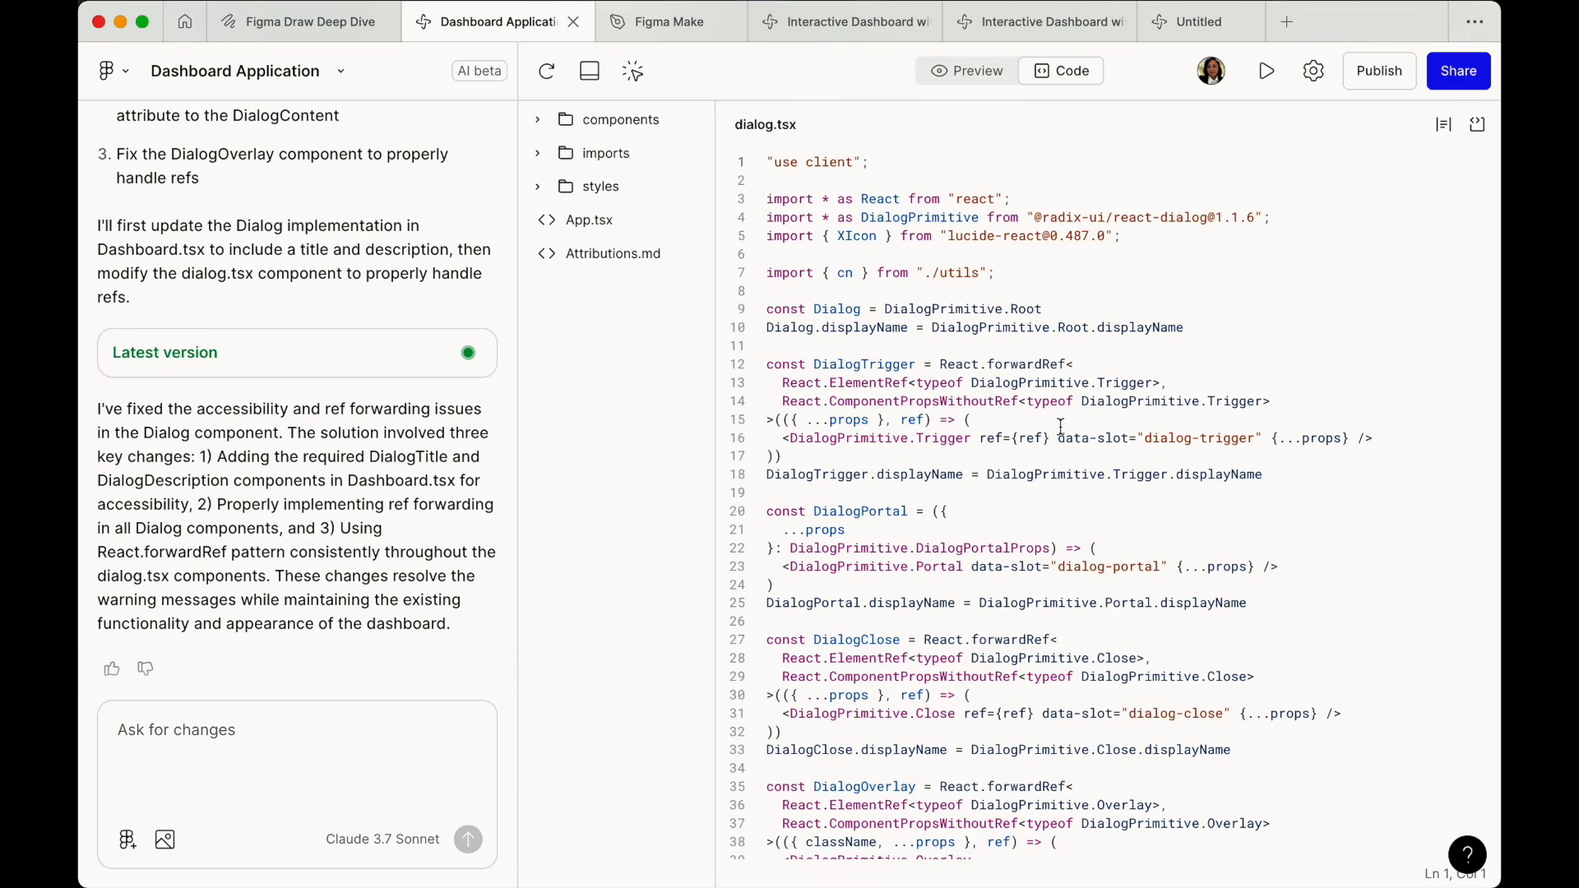
scroll(1061, 427, "down", 10)
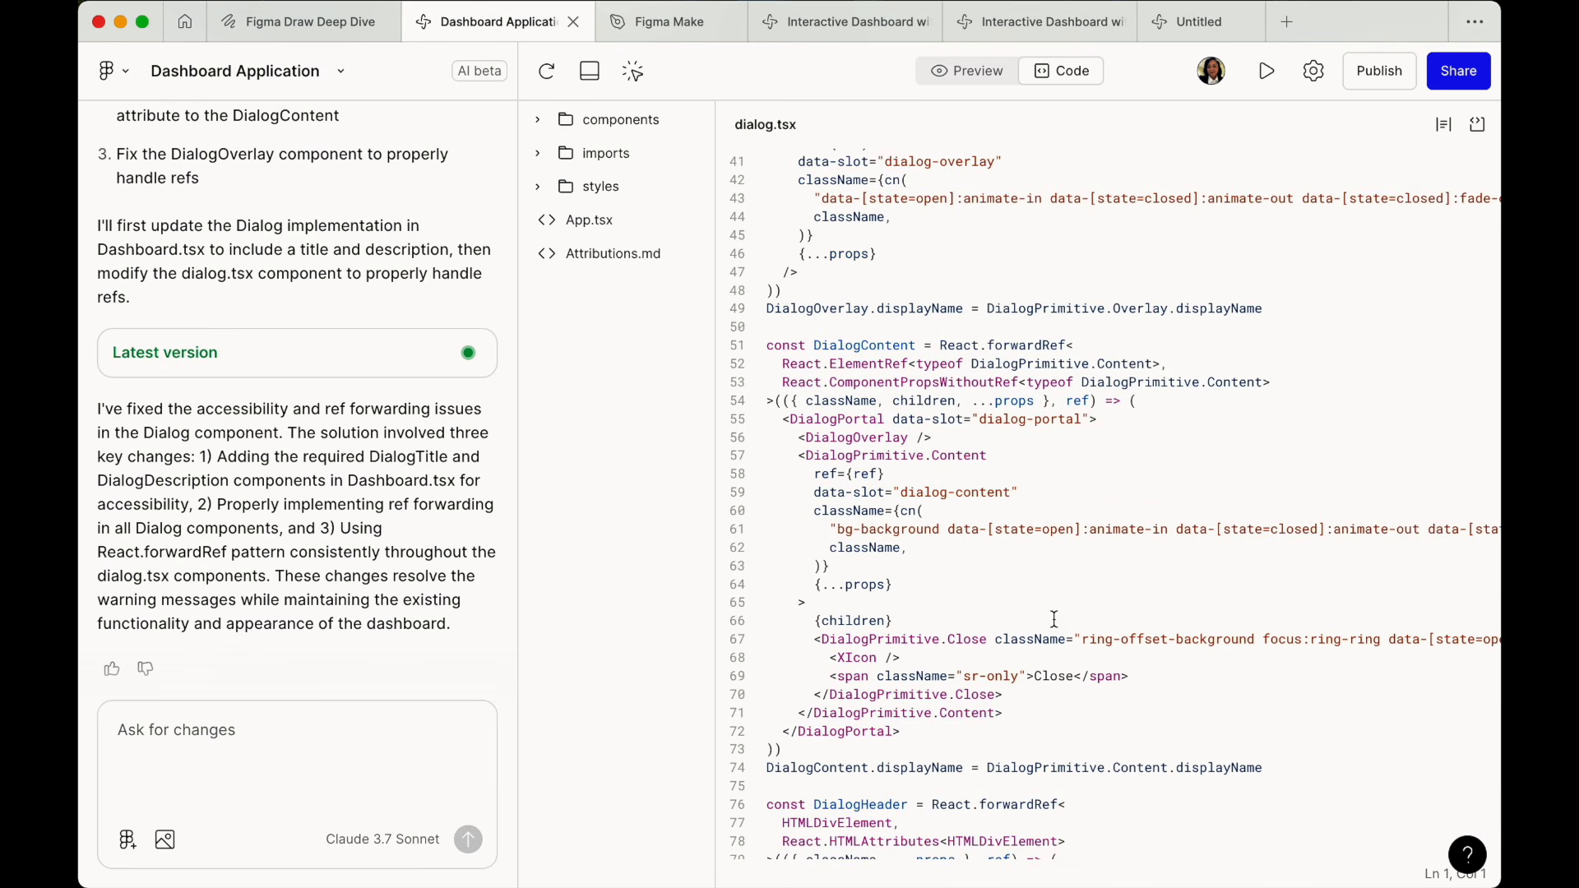
scroll(1054, 619, "down", 13)
left_click(967, 71)
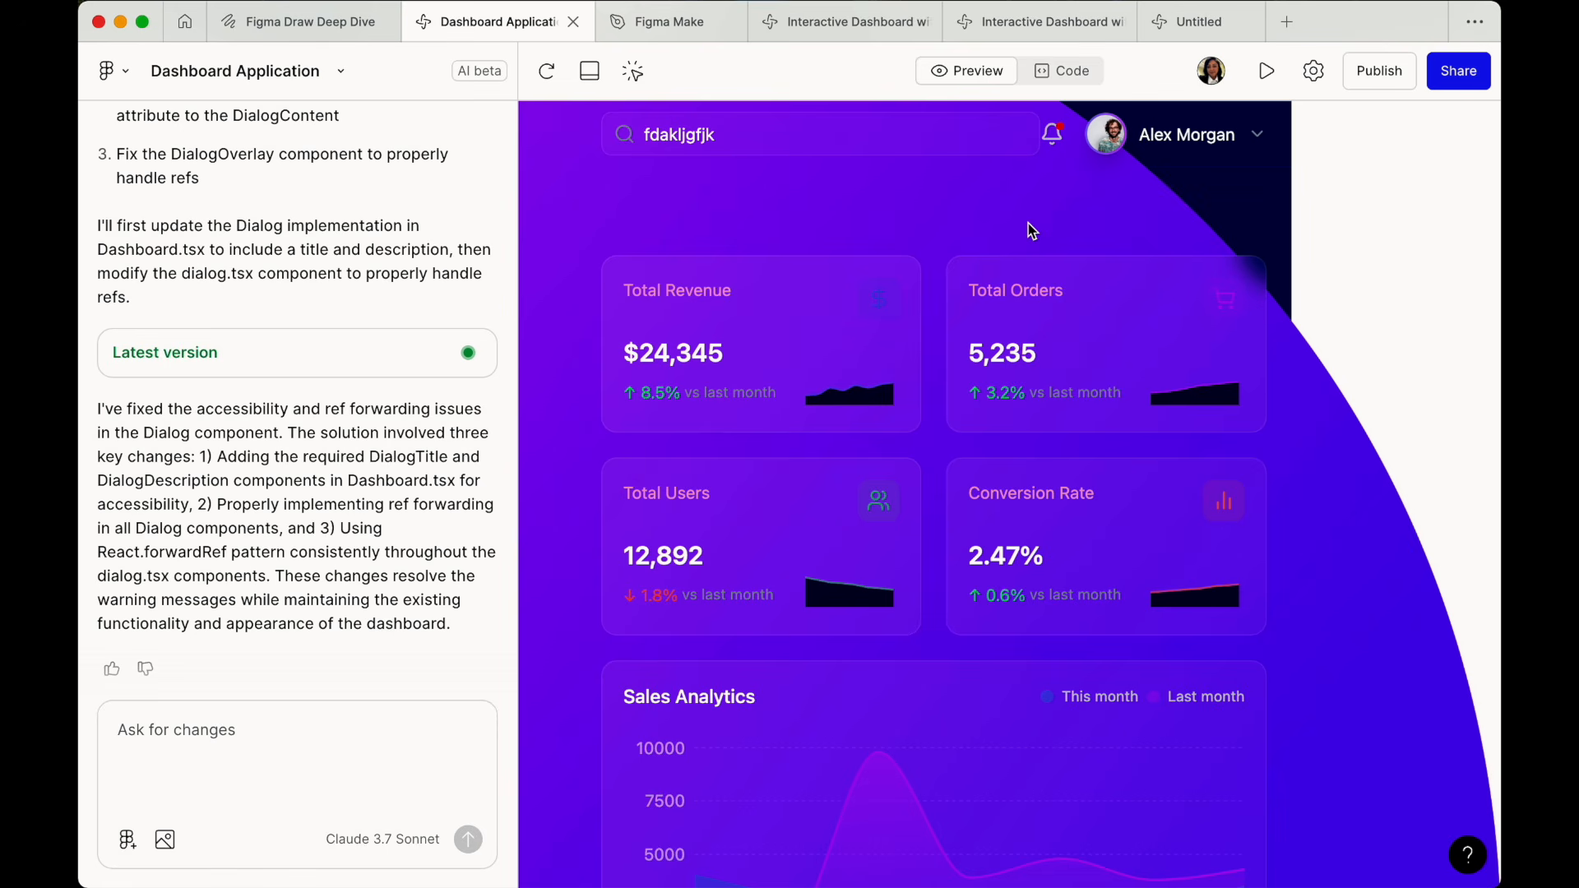
left_click(1053, 72)
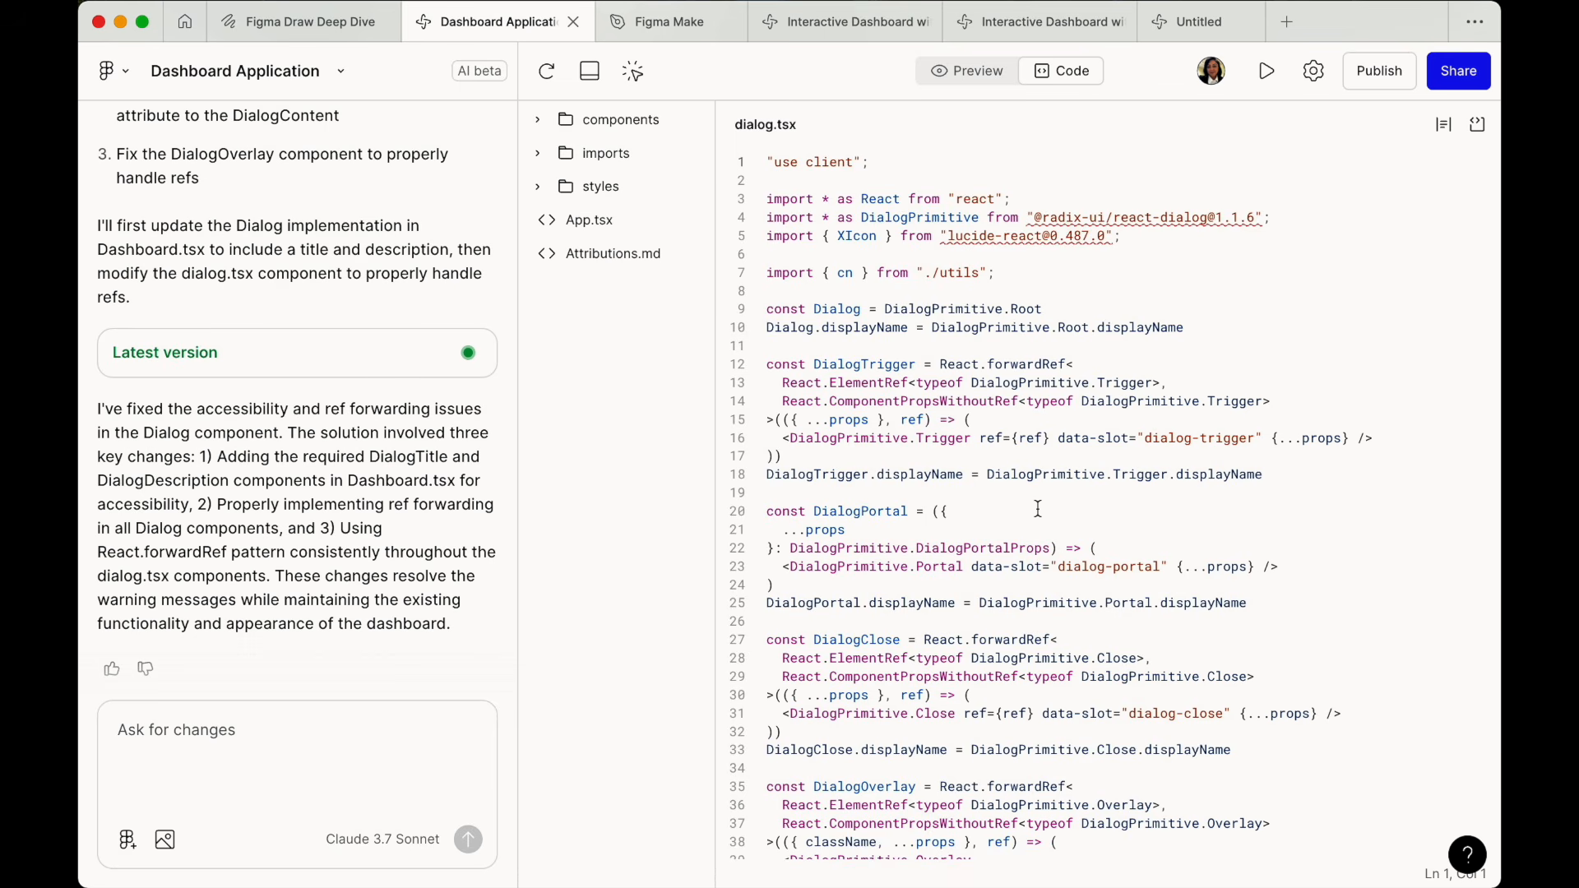
scroll(1038, 509, "down", 10)
scroll(1038, 509, "down", 16)
scroll(1038, 509, "up", 20)
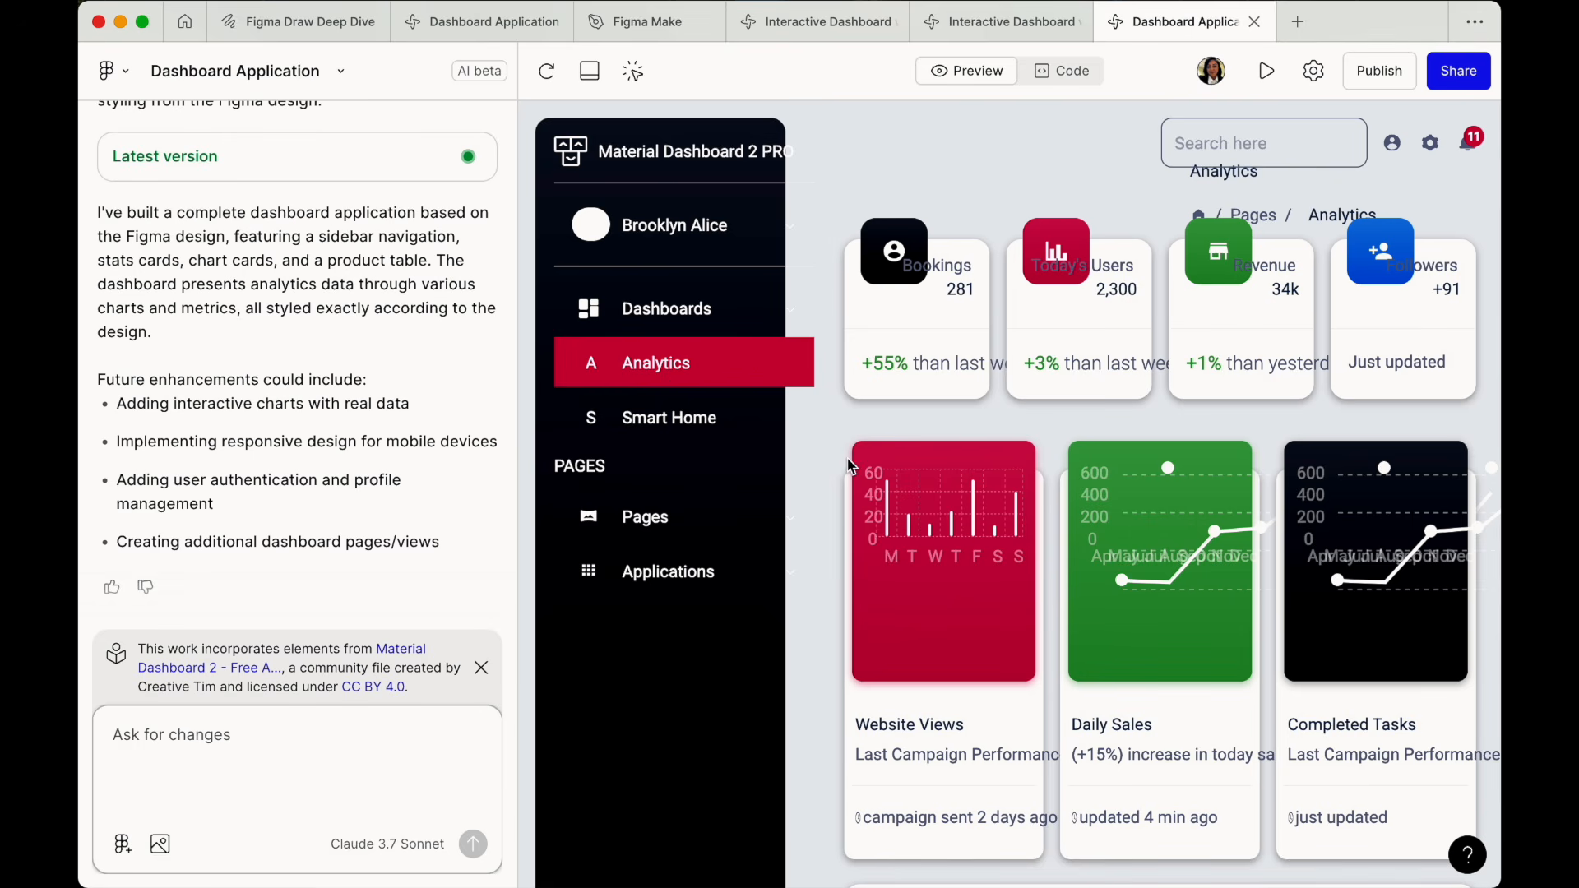
Look over the generated Material Dashboard down to Top Selling Products, both in the editor preview and in the full-page presentation.
scroll(849, 467, "down", 10)
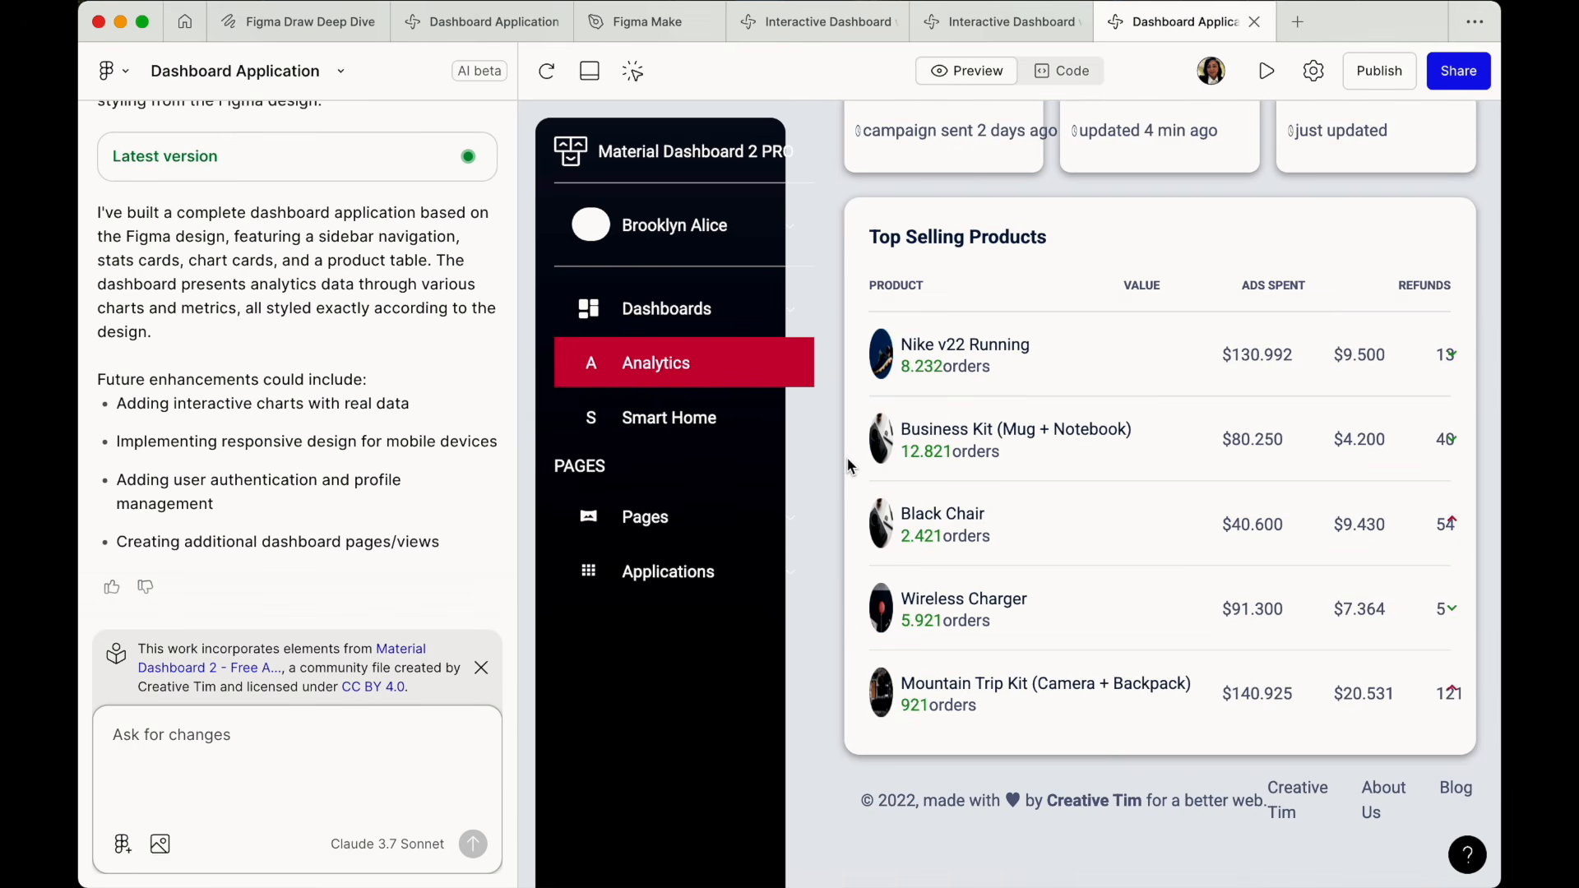
scroll(850, 466, "up", 8)
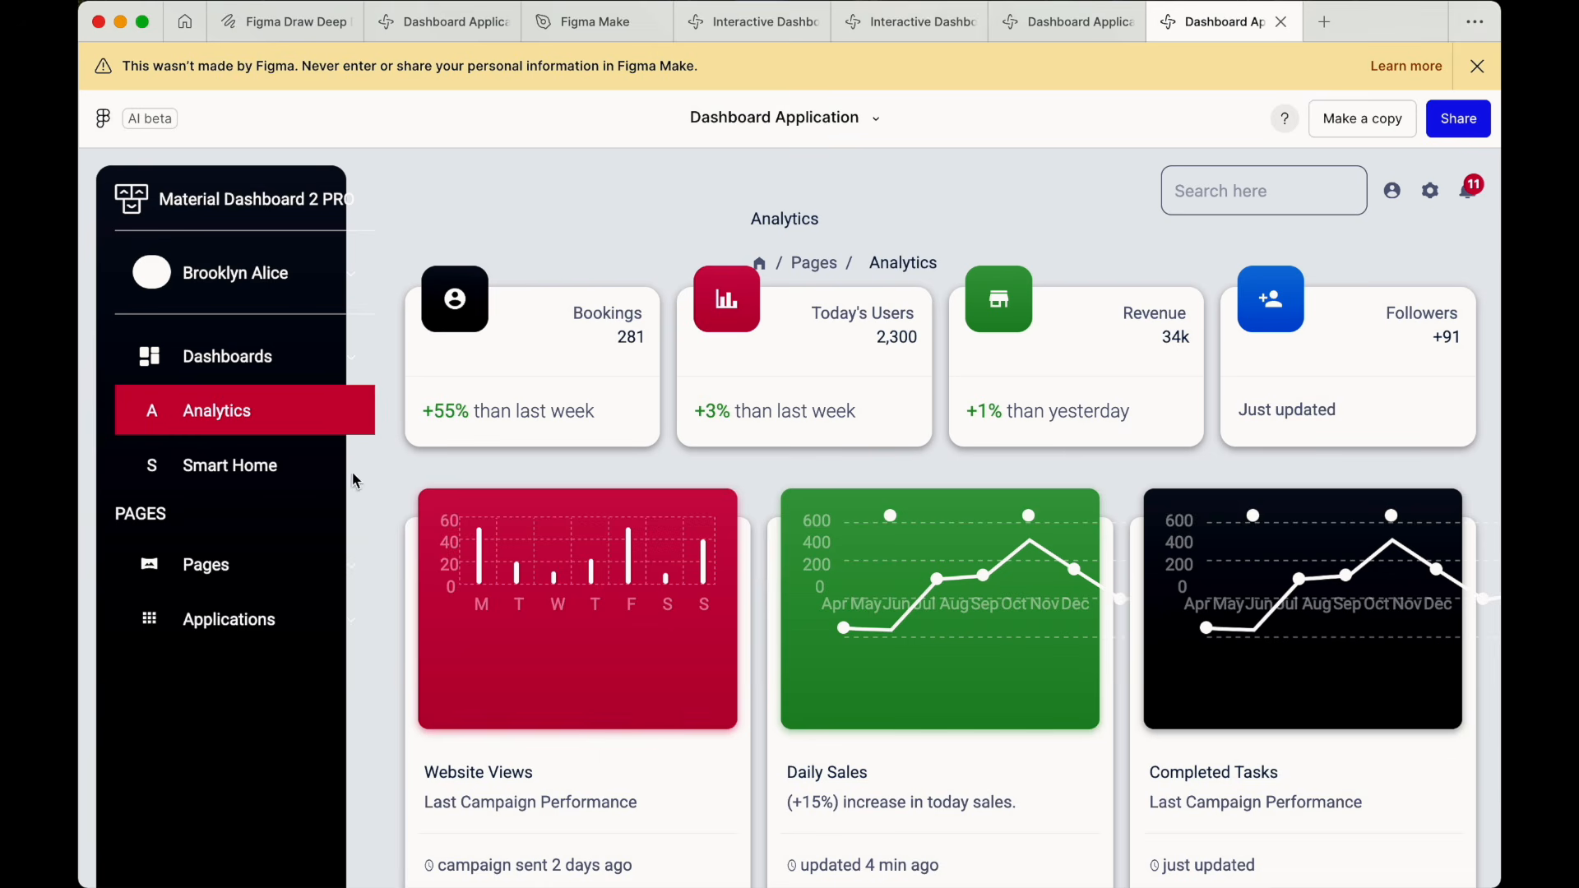
scroll(582, 352, "down", 10)
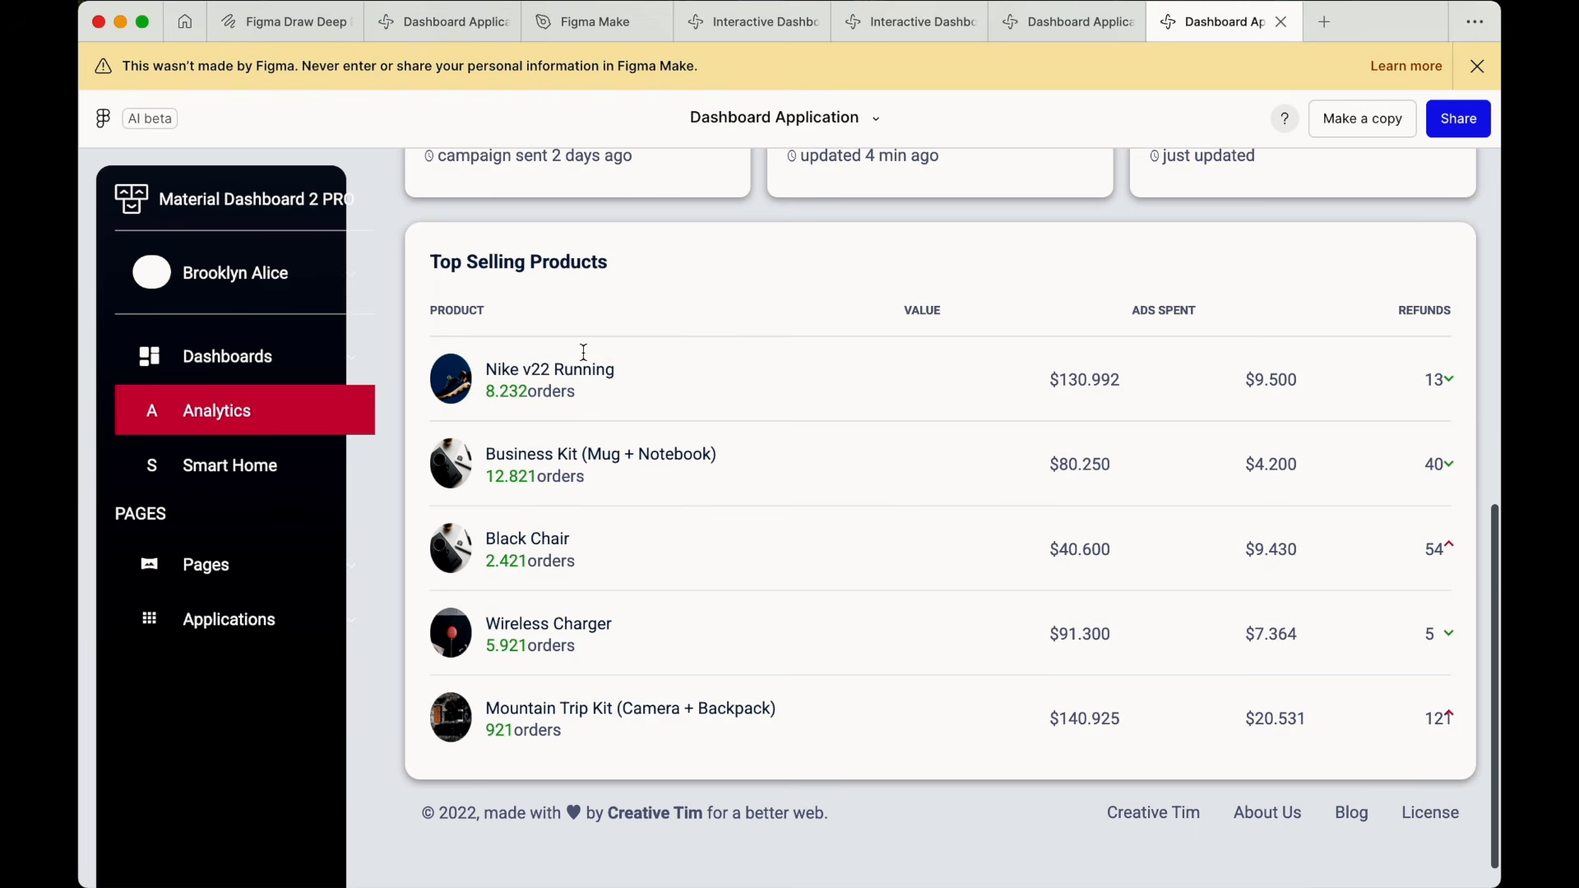
scroll(583, 352, "up", 10)
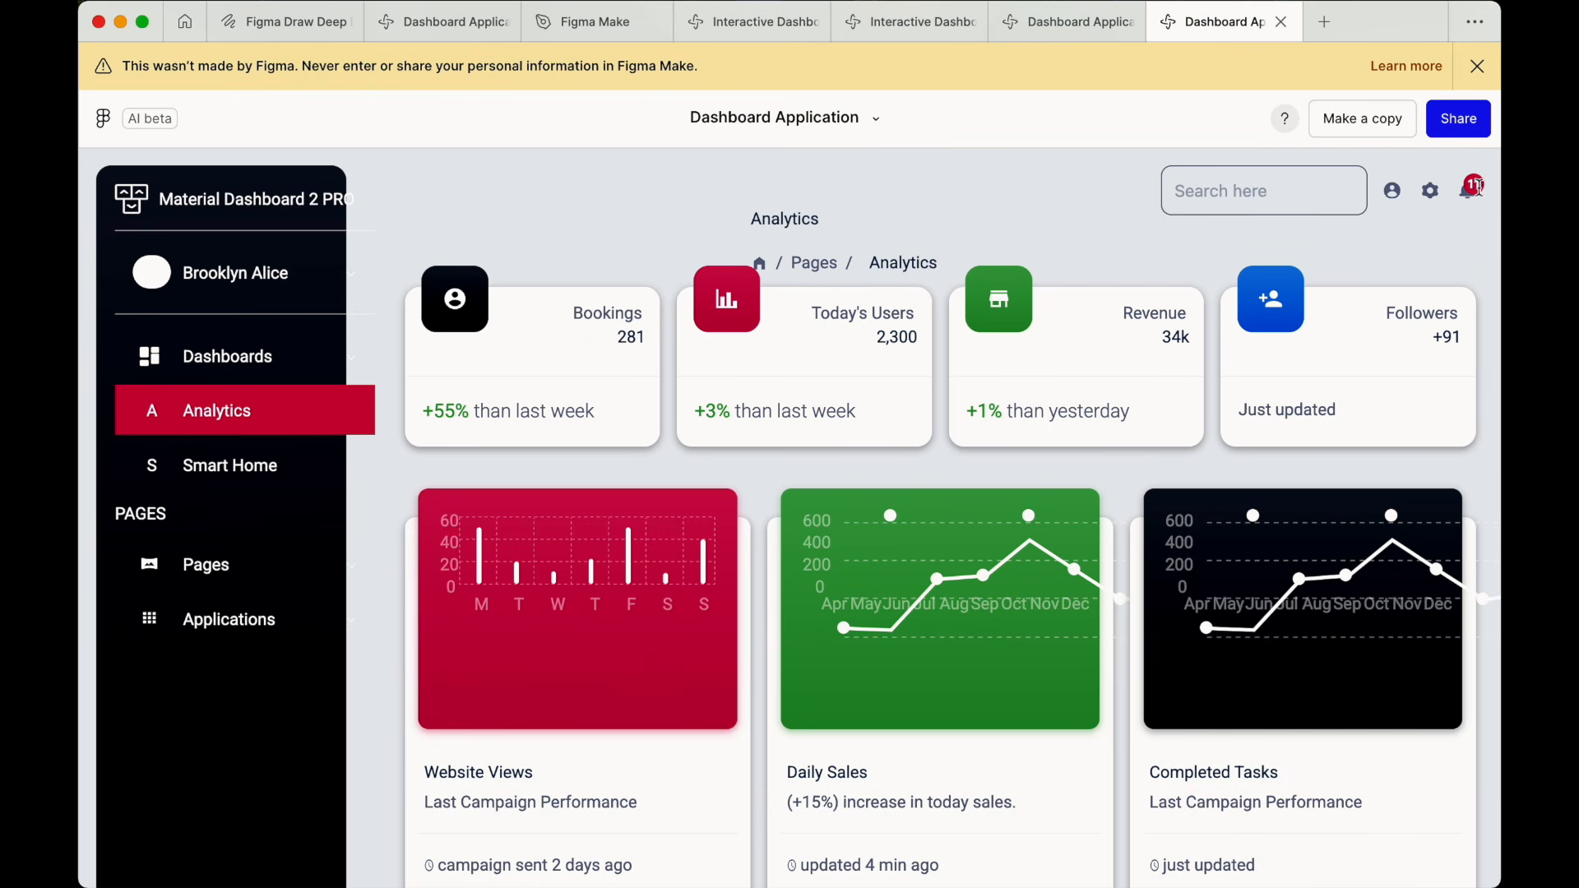
scroll(1023, 512, "down", 3)
scroll(1024, 511, "up", 3)
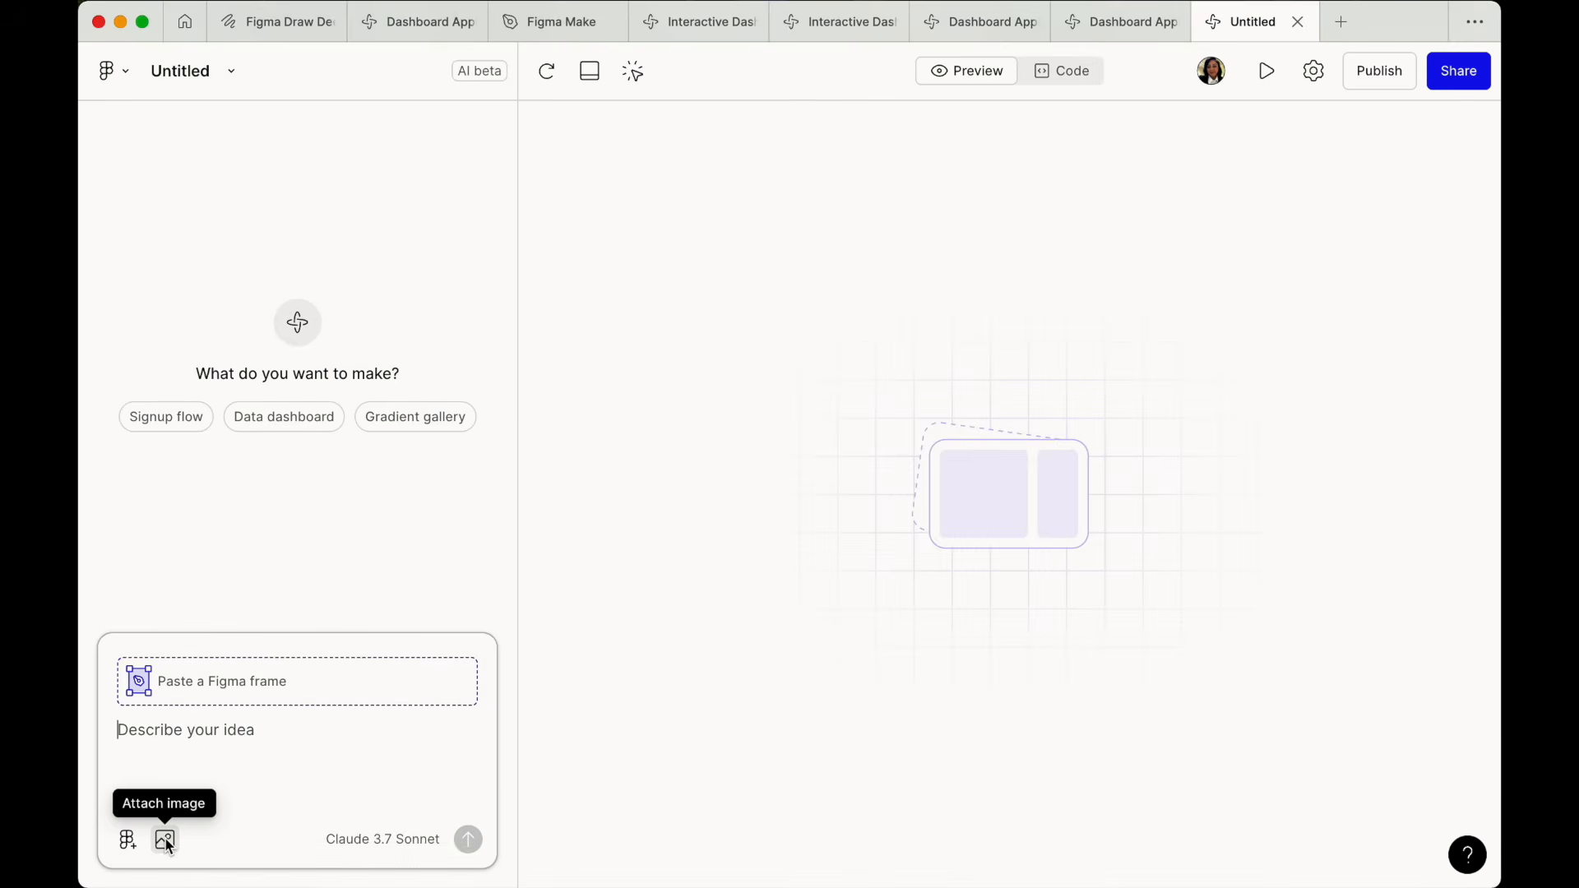
Attach the food photo screenshot from the Desktop and submit the prompt "create a food website from the screenshot attached".
left_click(166, 840)
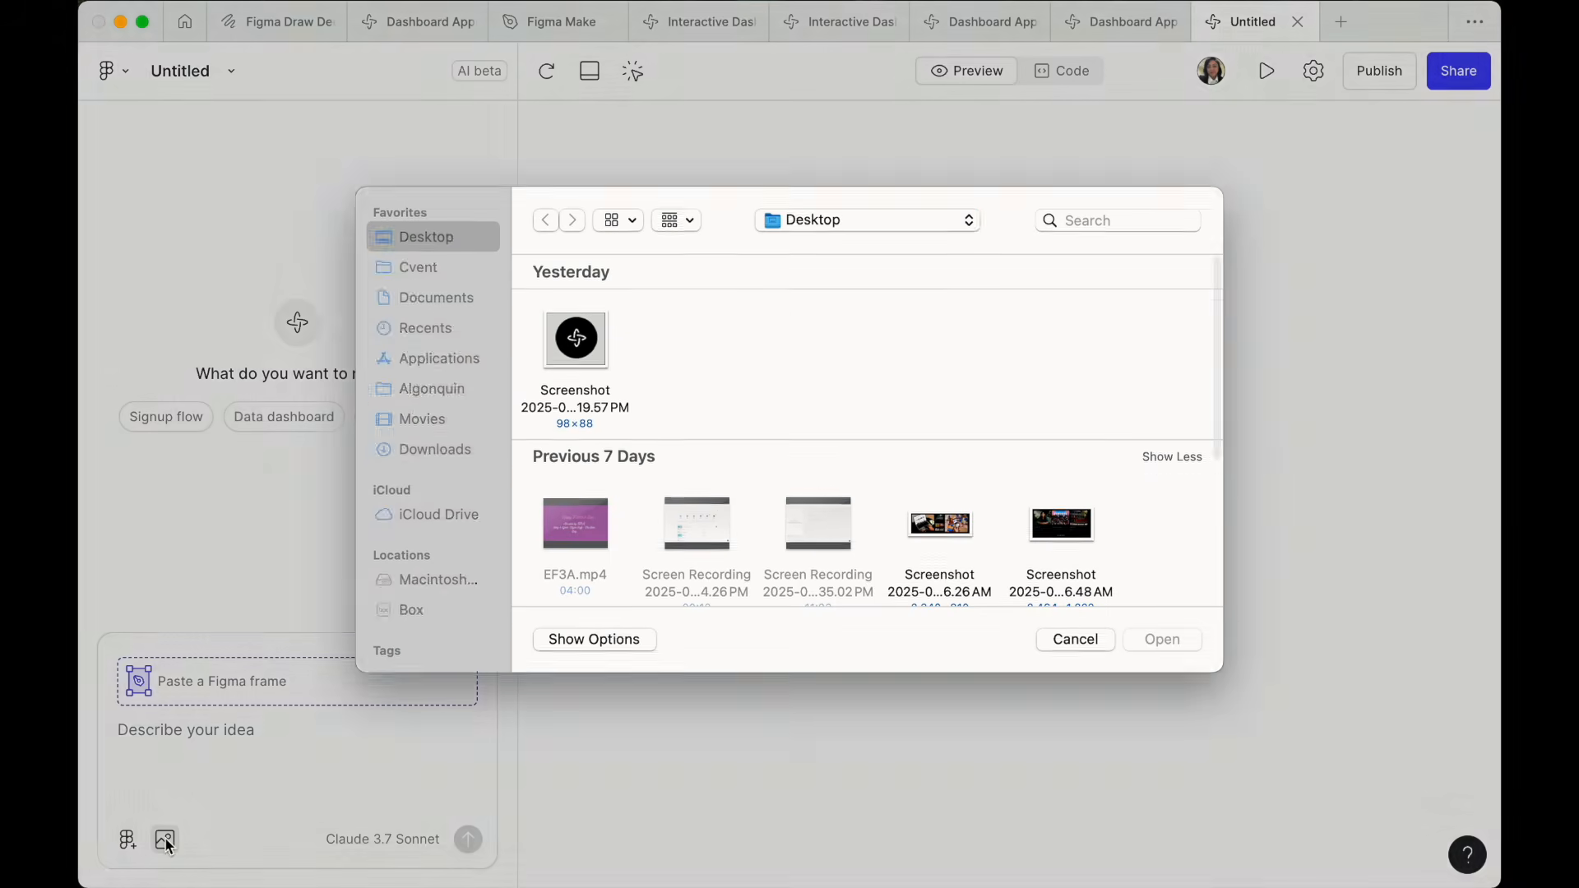
scroll(944, 408, "down", 3)
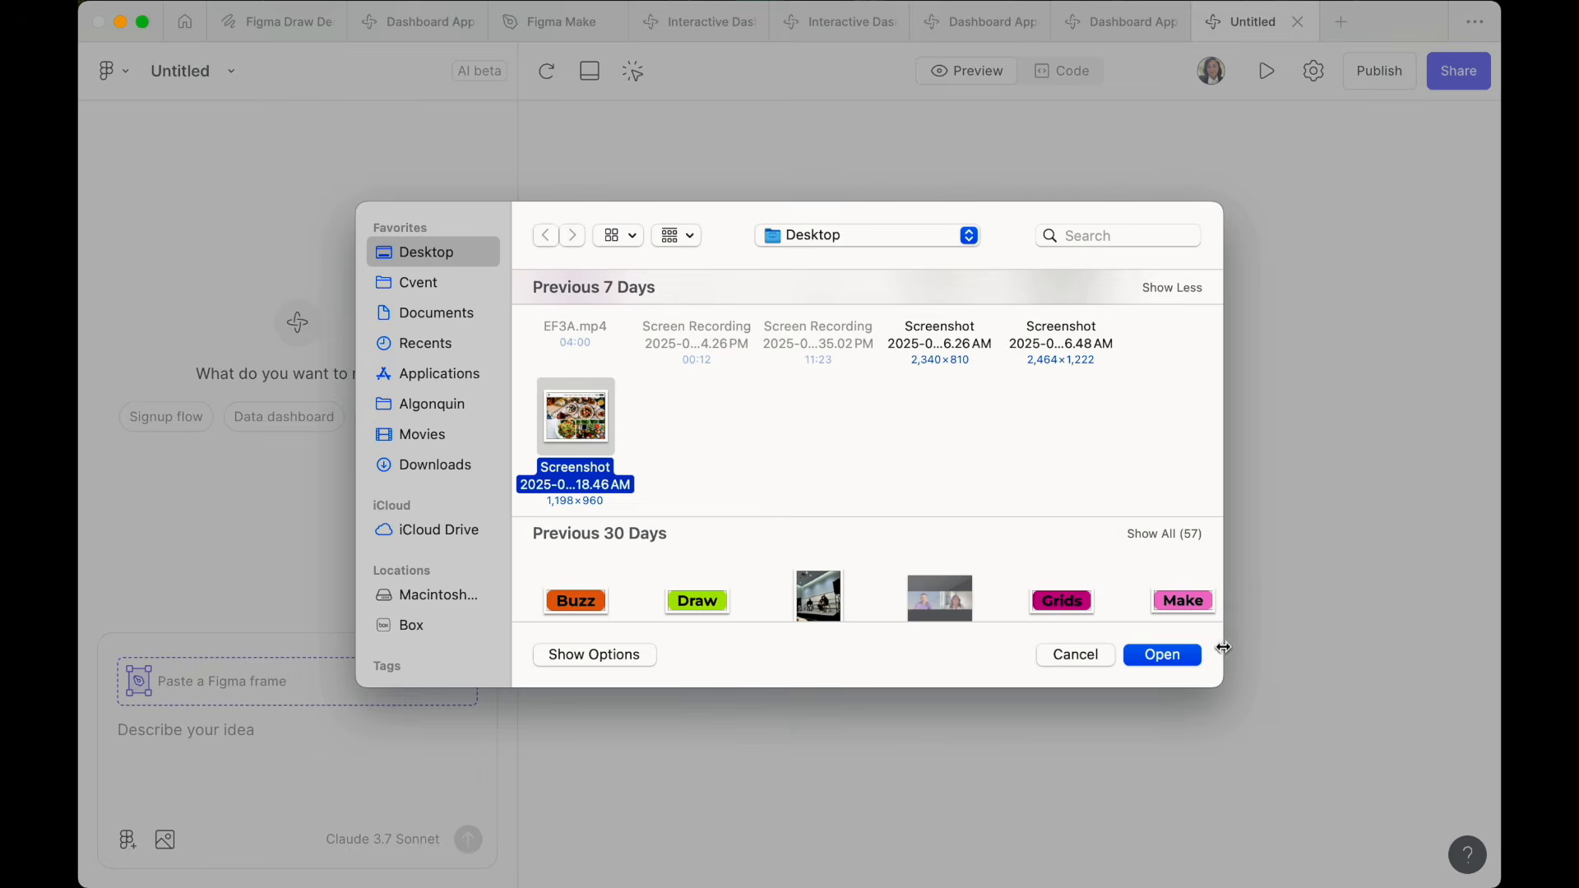
left_click(1171, 657)
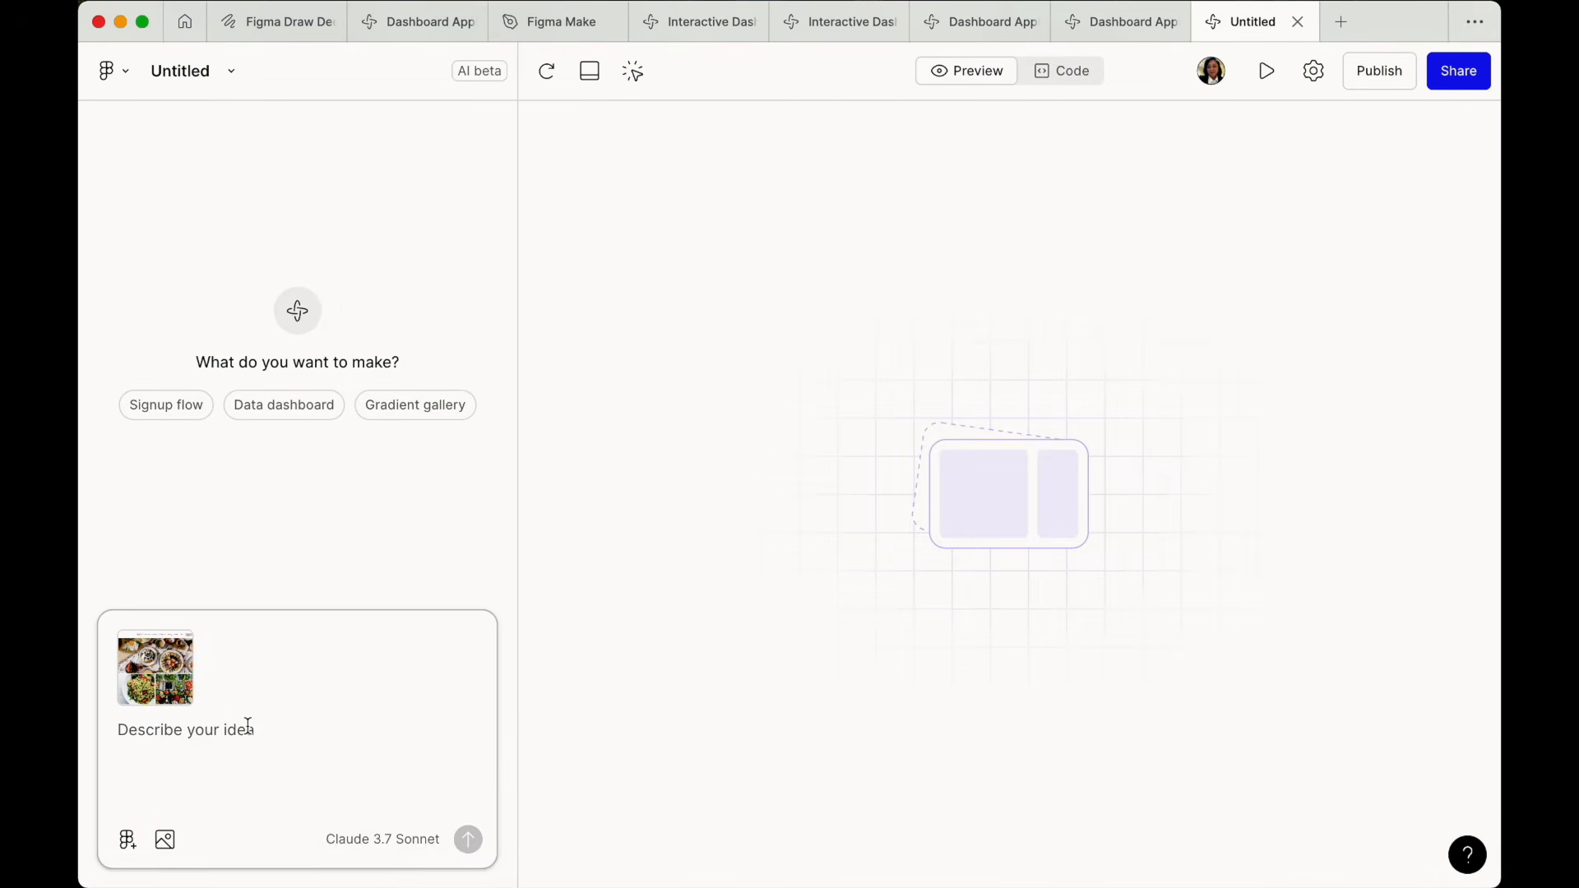
type("create a food website f")
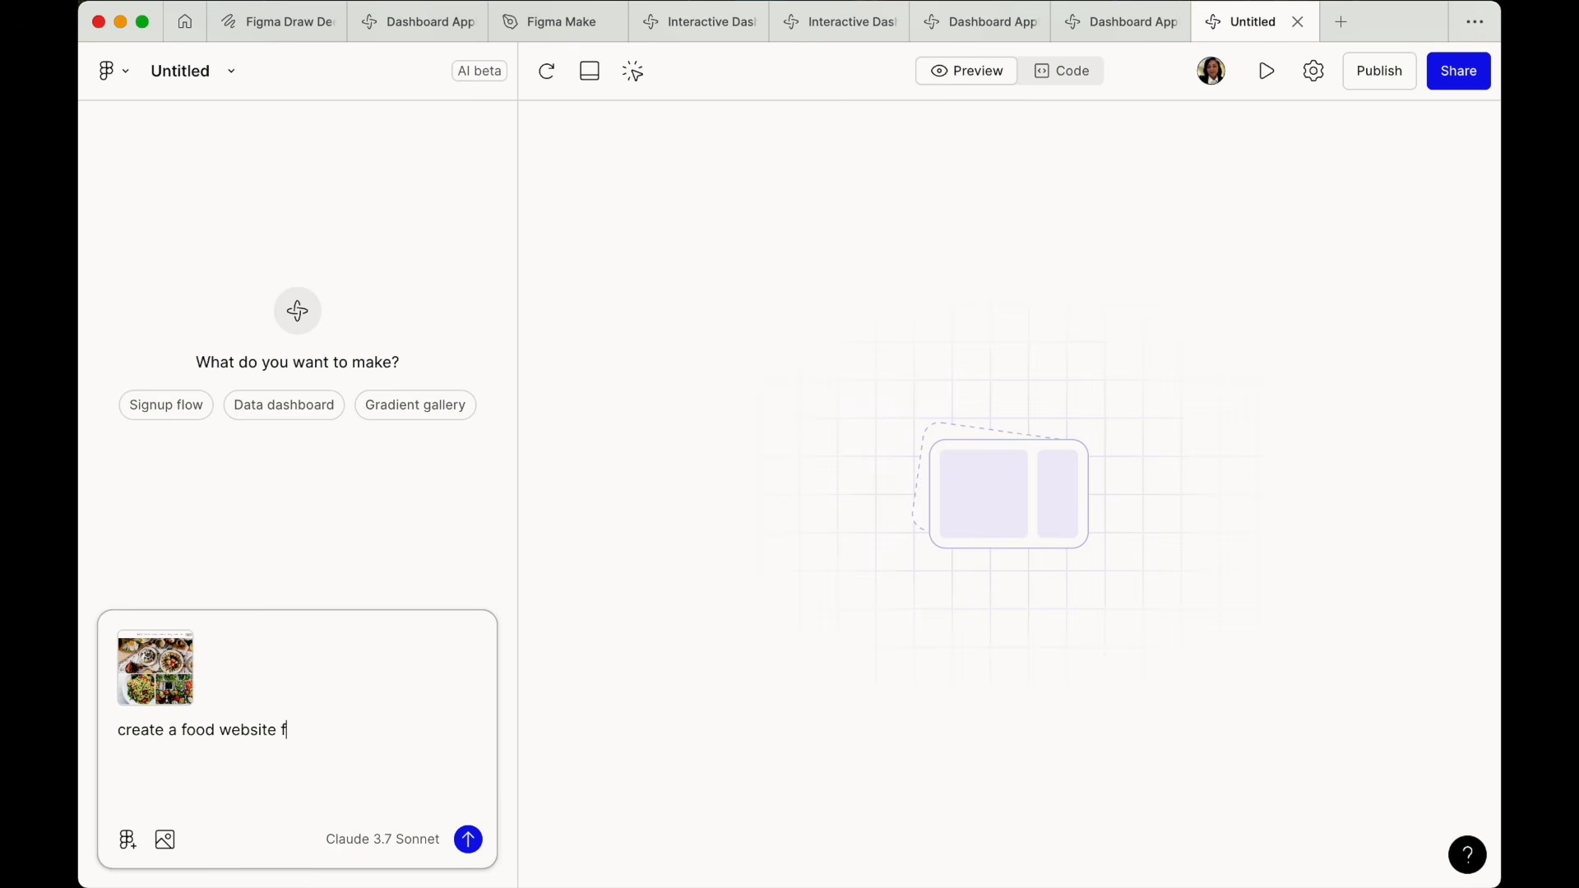
type("rom the screenshot atached")
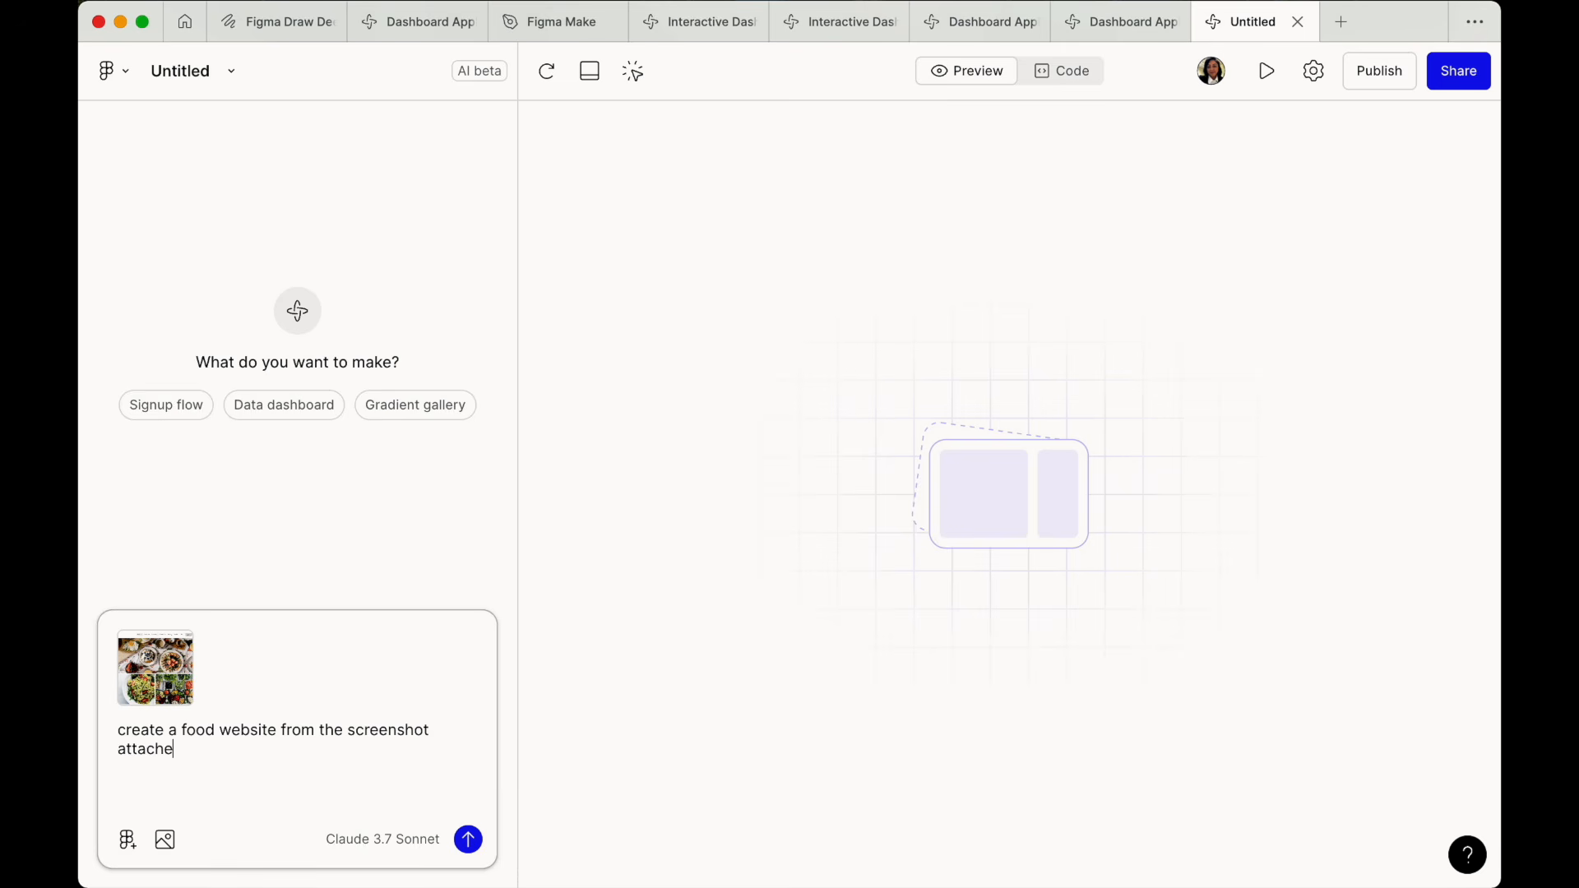
key("Return")
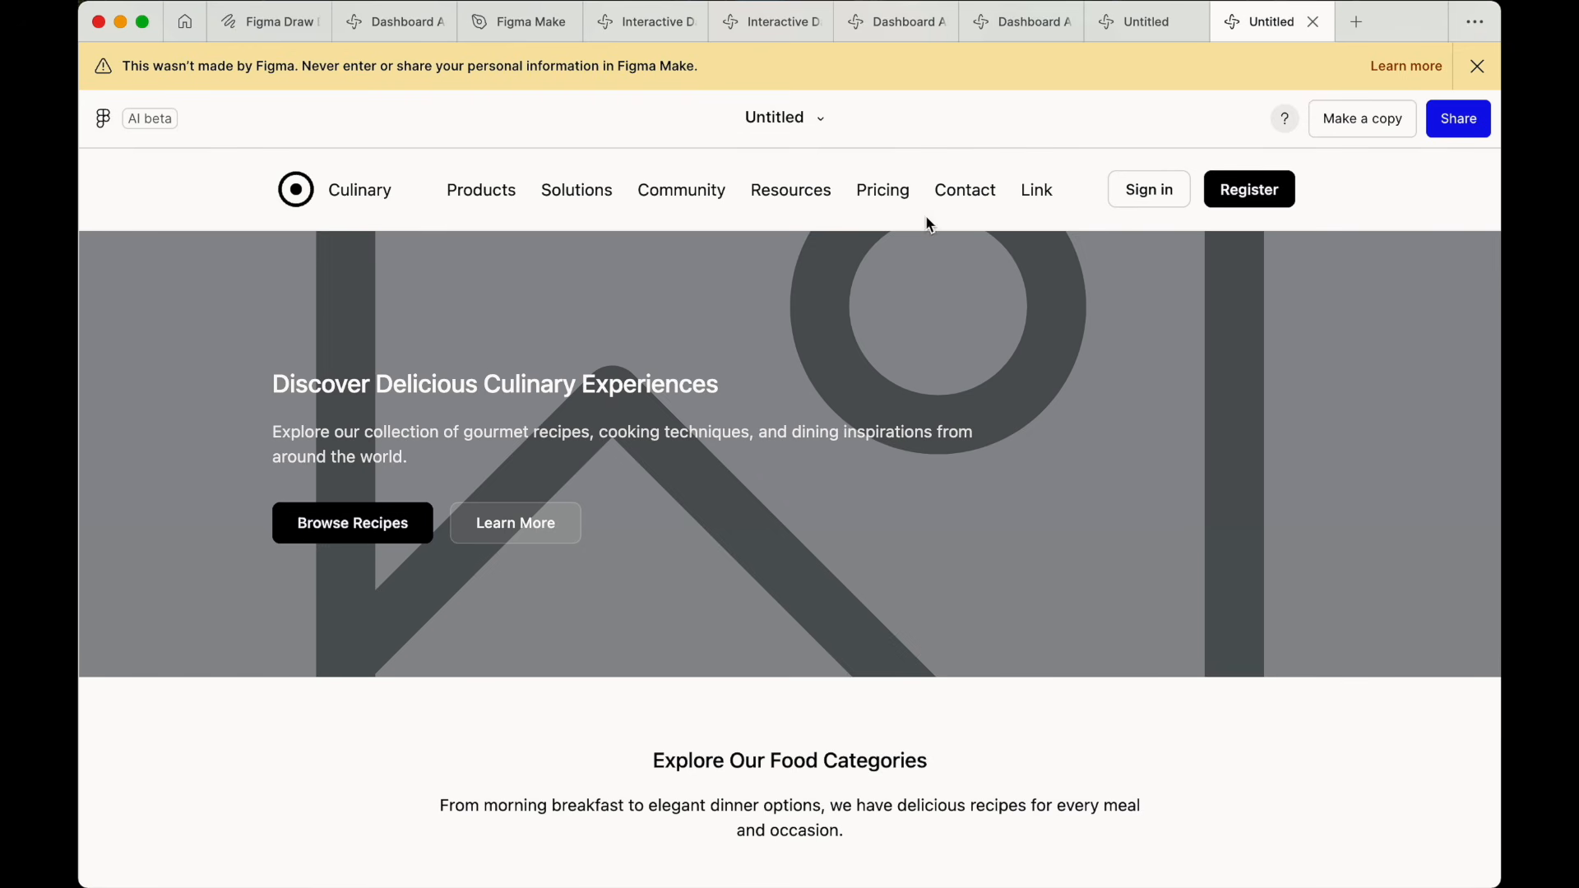
Look over the generated Culinary website in full-page presentation, from the hero through the food categories to Featured Recipes.
scroll(1055, 480, "down", 2)
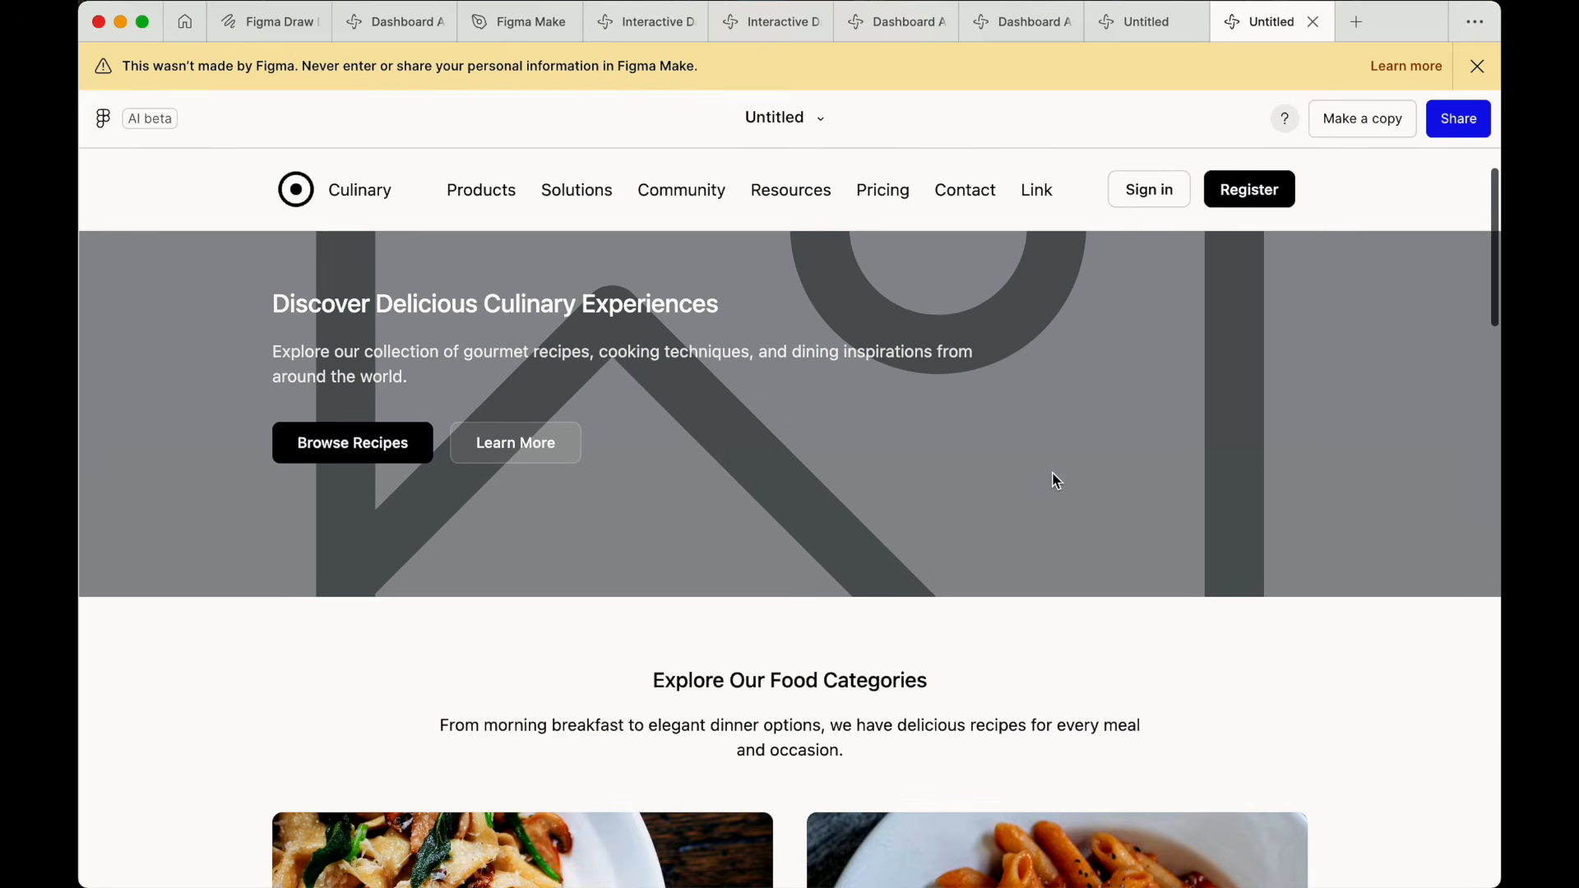
scroll(926, 403, "up", 2)
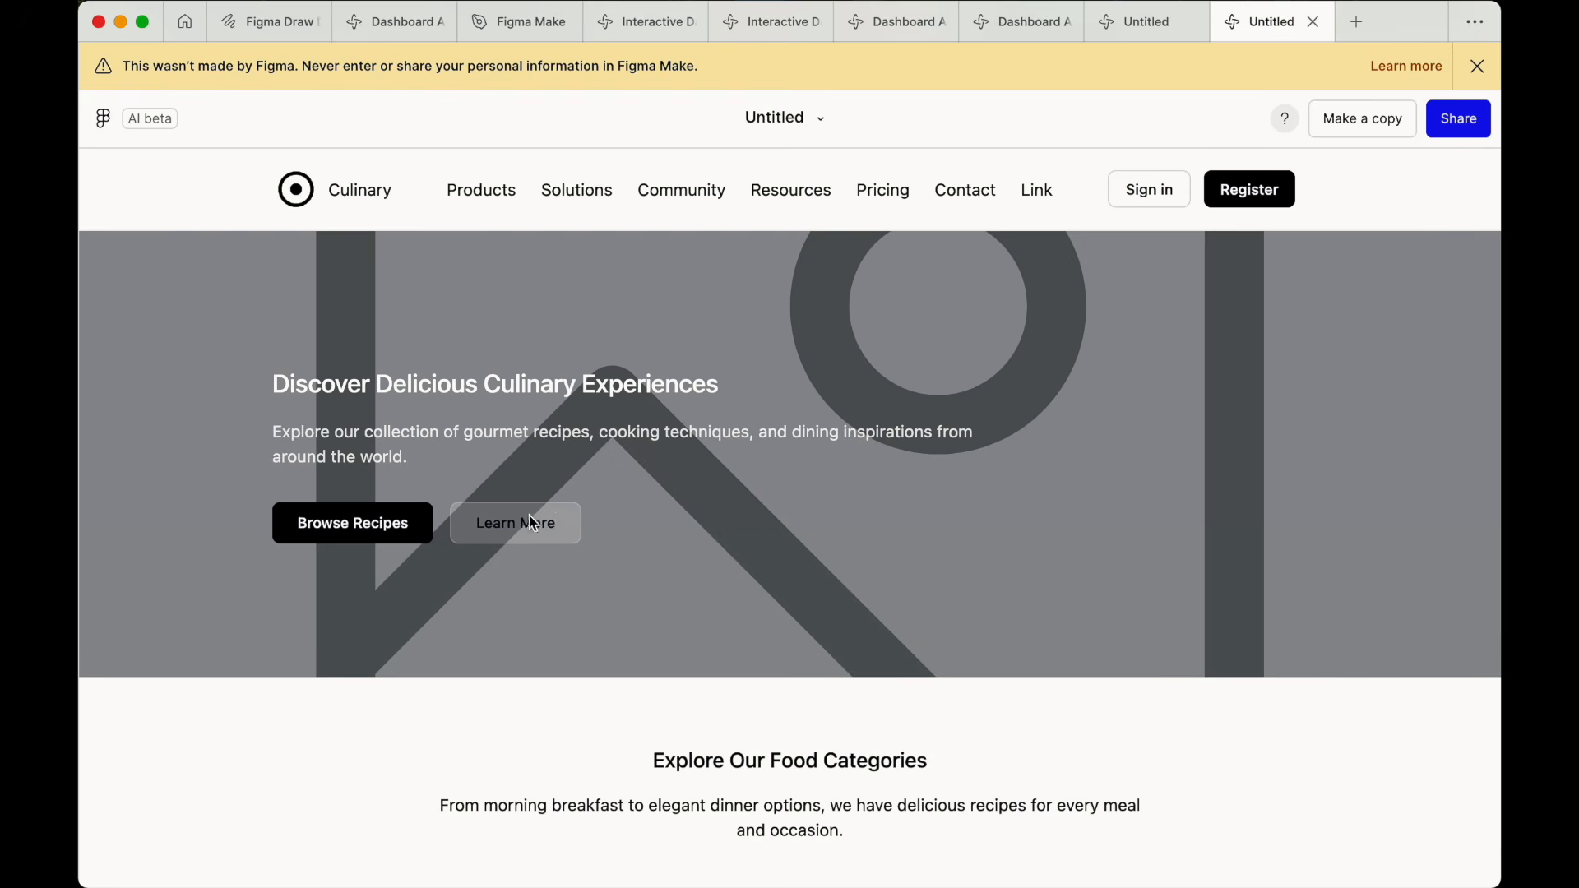
scroll(403, 604, "down", 5)
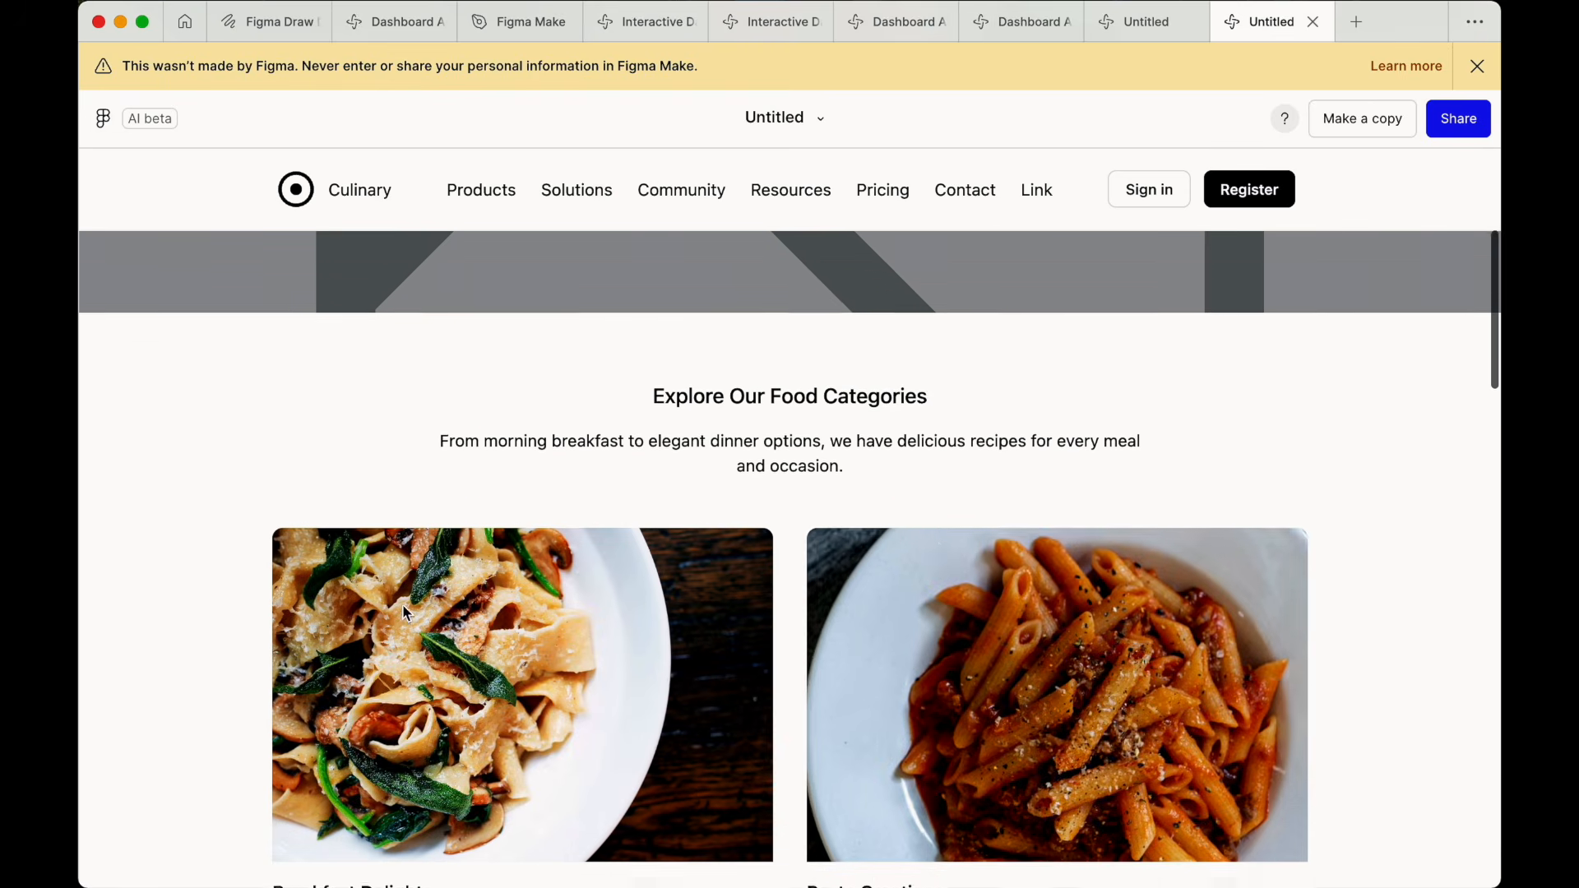
scroll(403, 606, "down", 1)
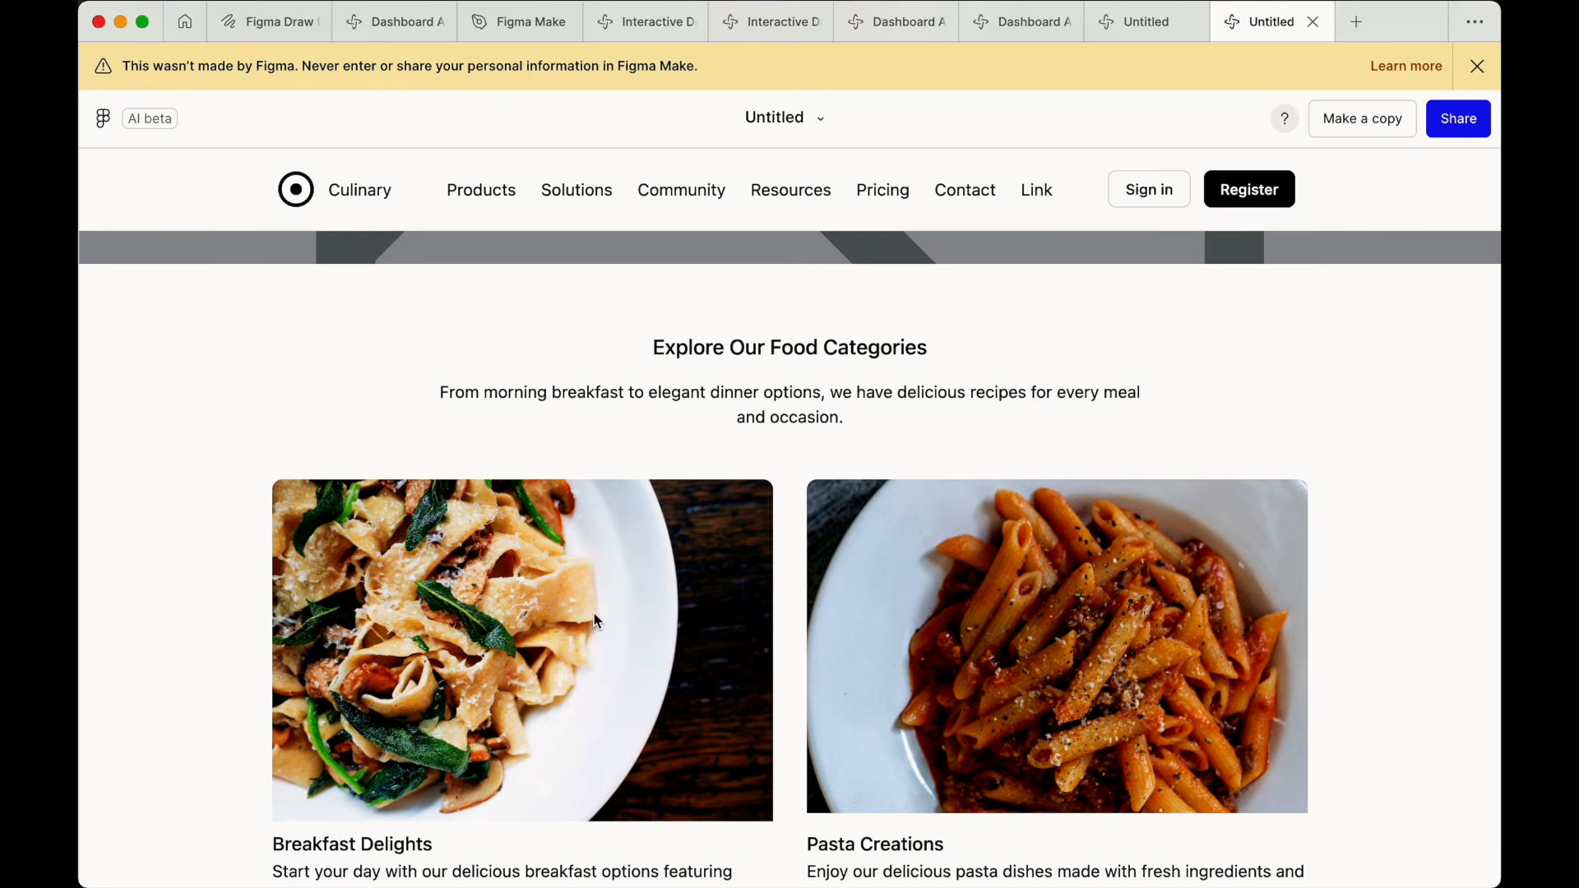
scroll(1043, 658, "down", 1)
scroll(1039, 651, "down", 2)
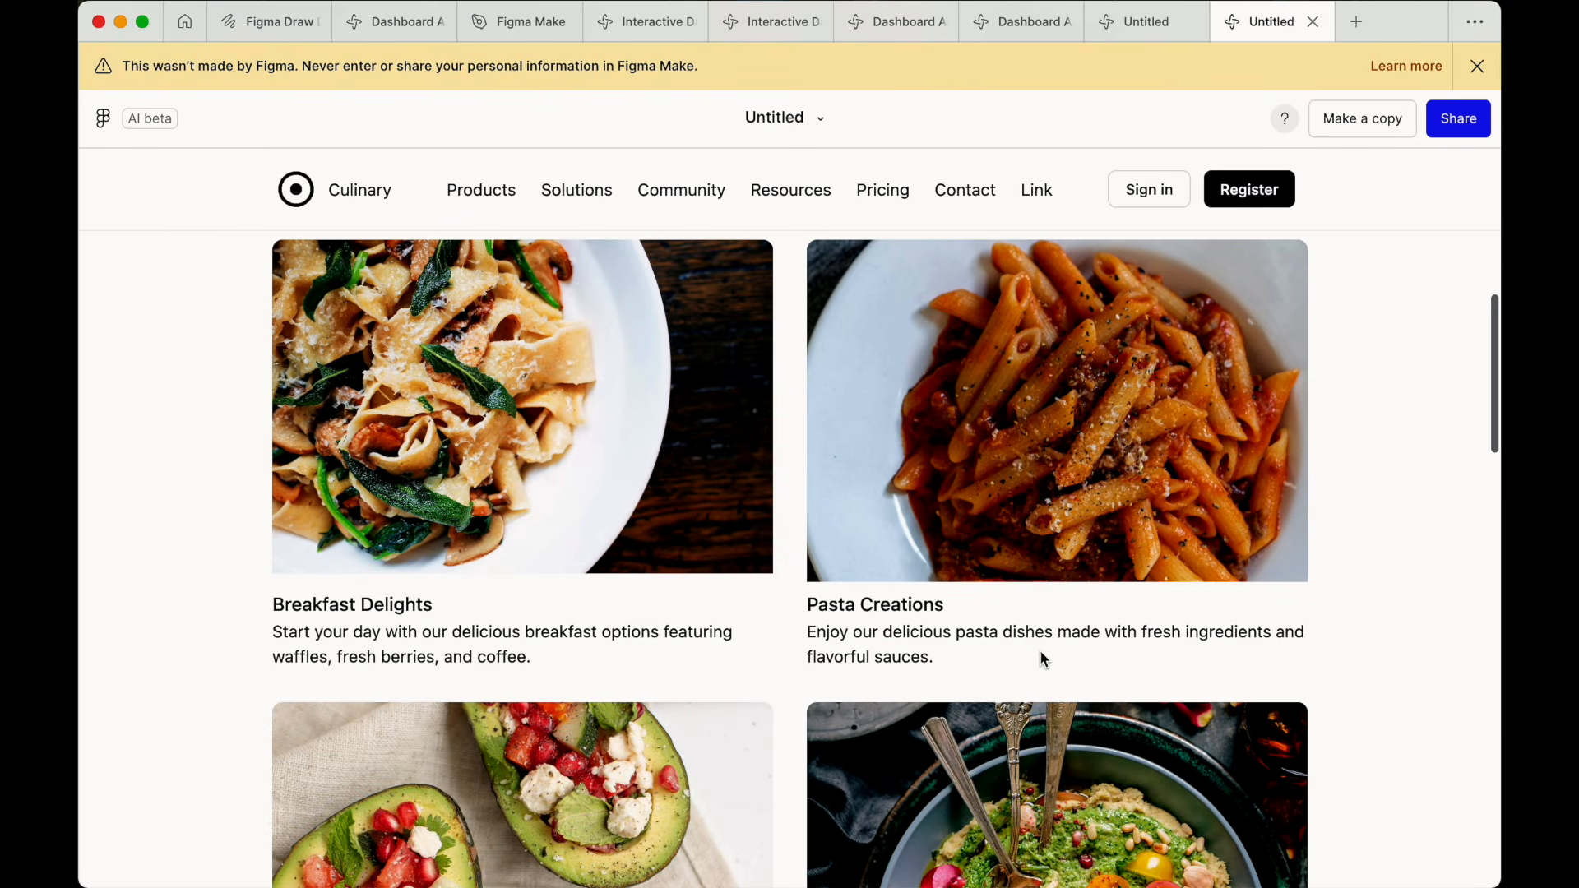
scroll(1034, 499, "down", 5)
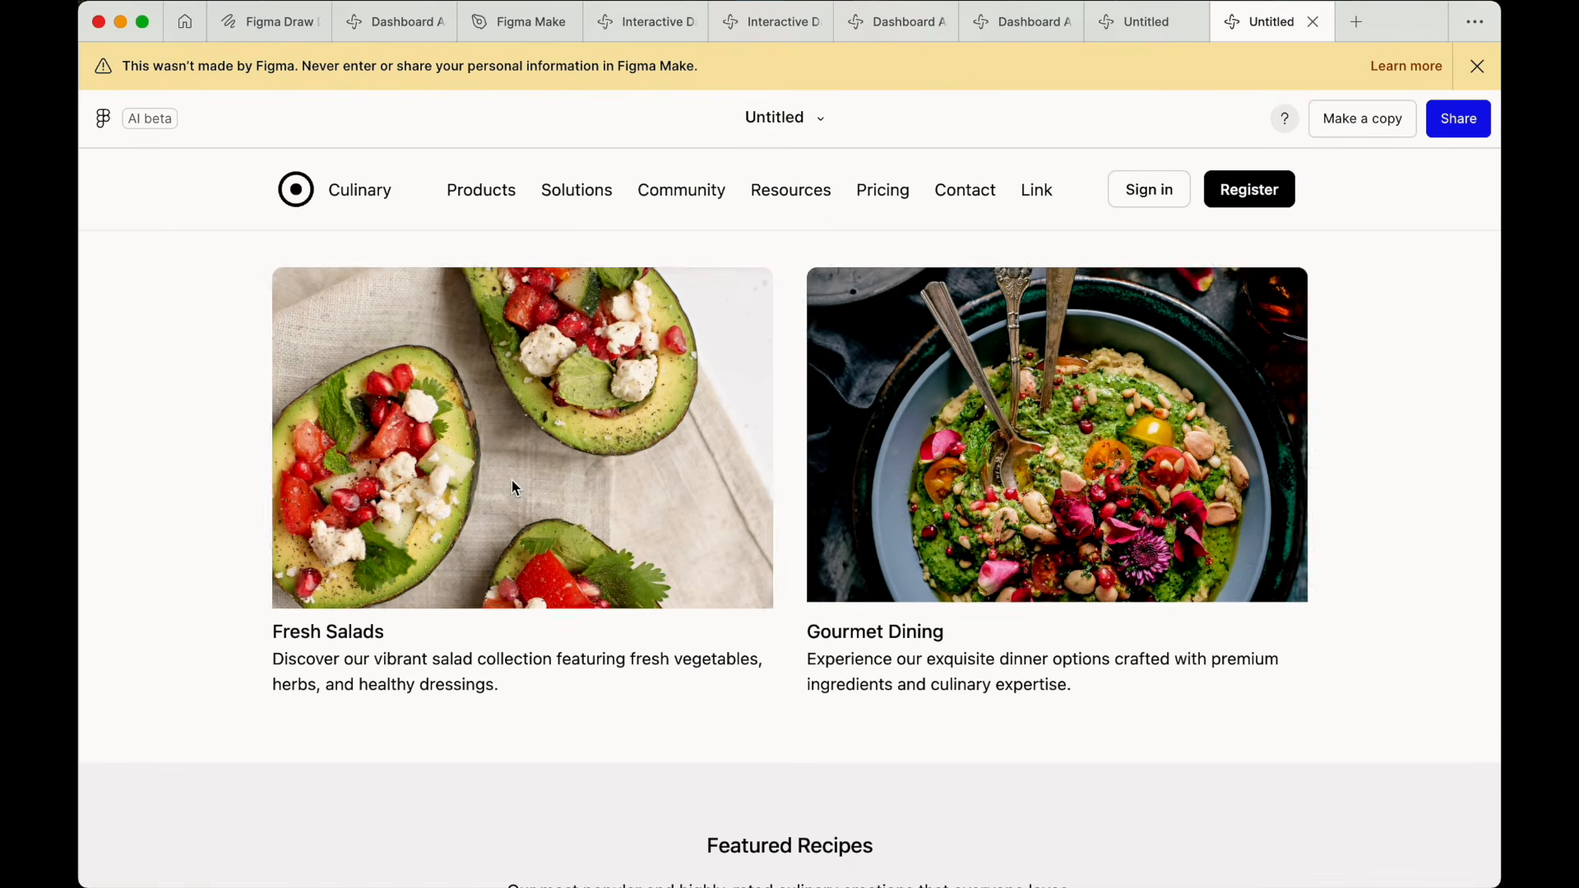
scroll(649, 839, "down", 3)
scroll(652, 845, "down", 1)
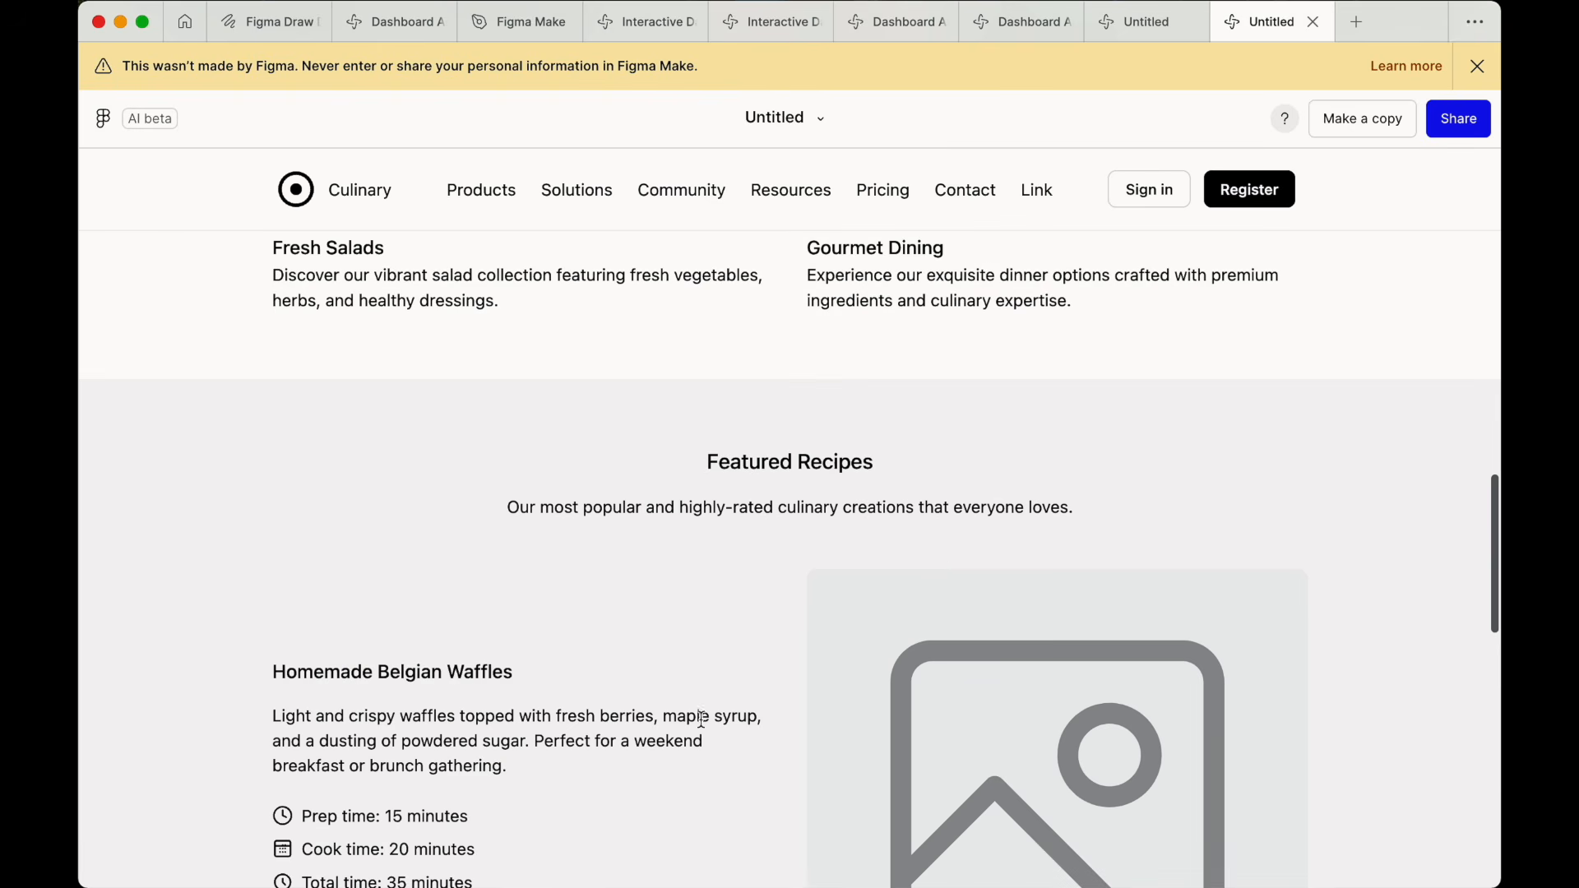
Look over the rest of the presented Culinary website, from Featured Recipes through the community testimonials to the footer, and return to the hero.
scroll(679, 611, "down", 5)
scroll(676, 604, "down", 1)
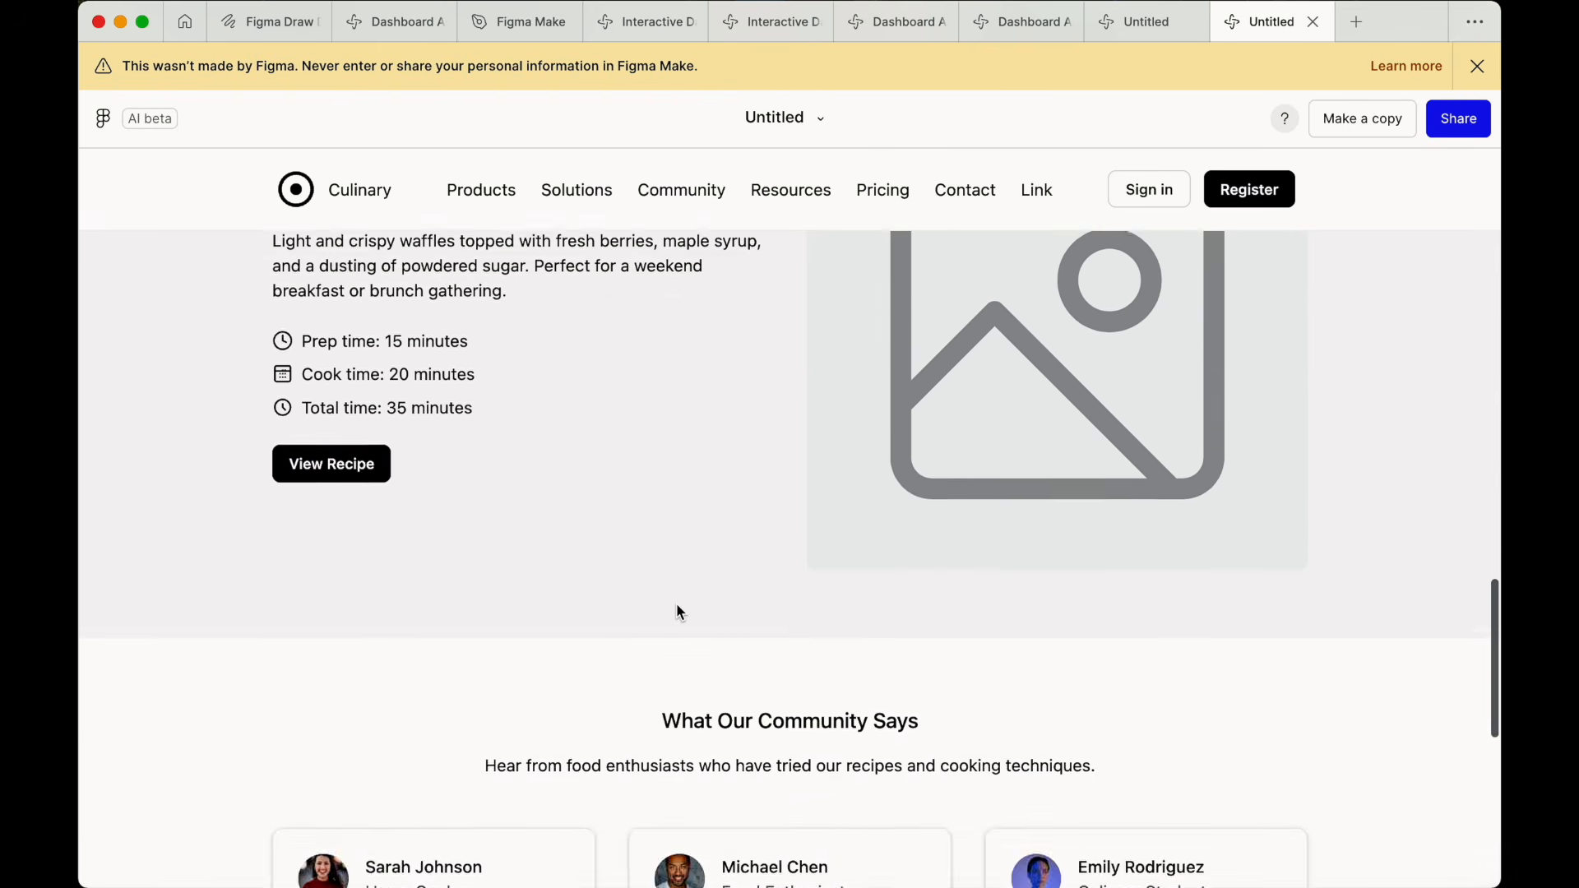
scroll(676, 605, "up", 2)
scroll(959, 692, "down", 1)
scroll(962, 699, "down", 7)
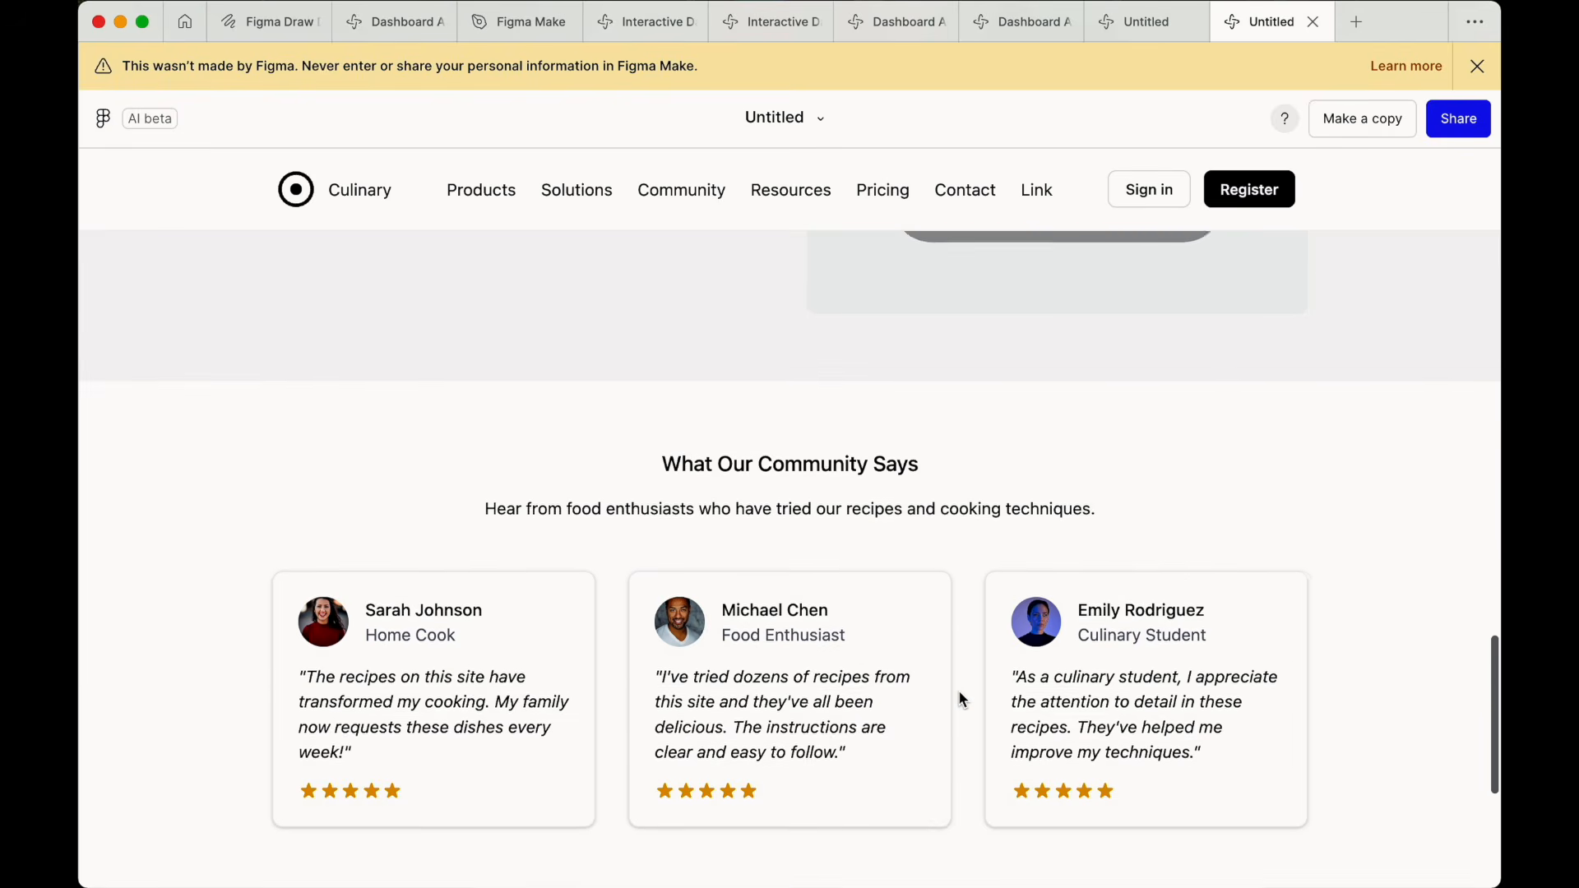
scroll(962, 699, "up", 3)
scroll(960, 696, "down", 1)
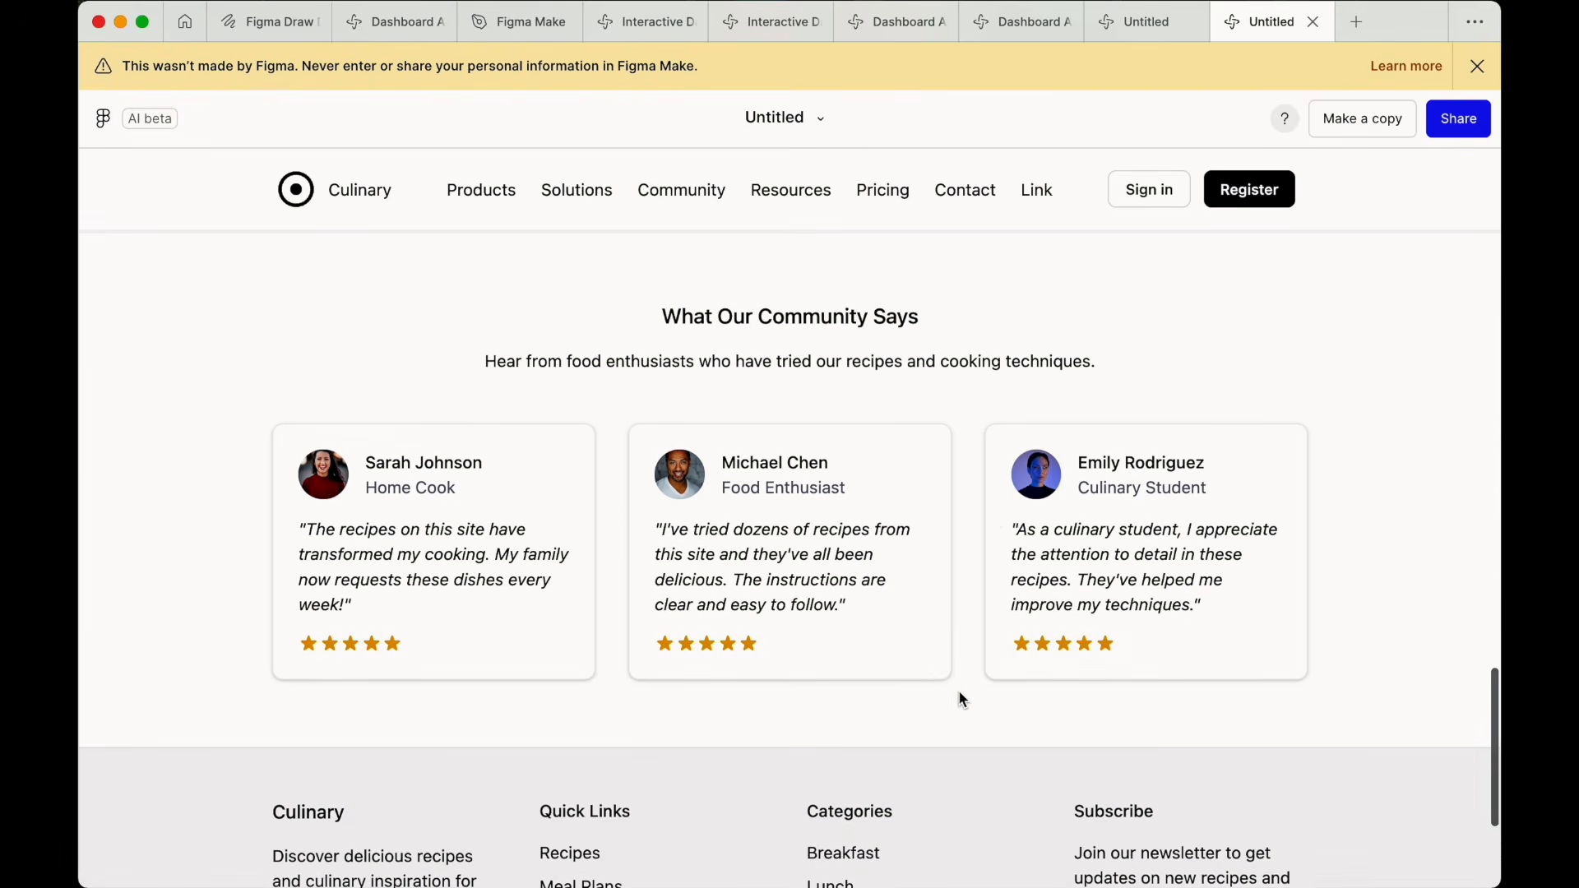
scroll(839, 663, "down", 4)
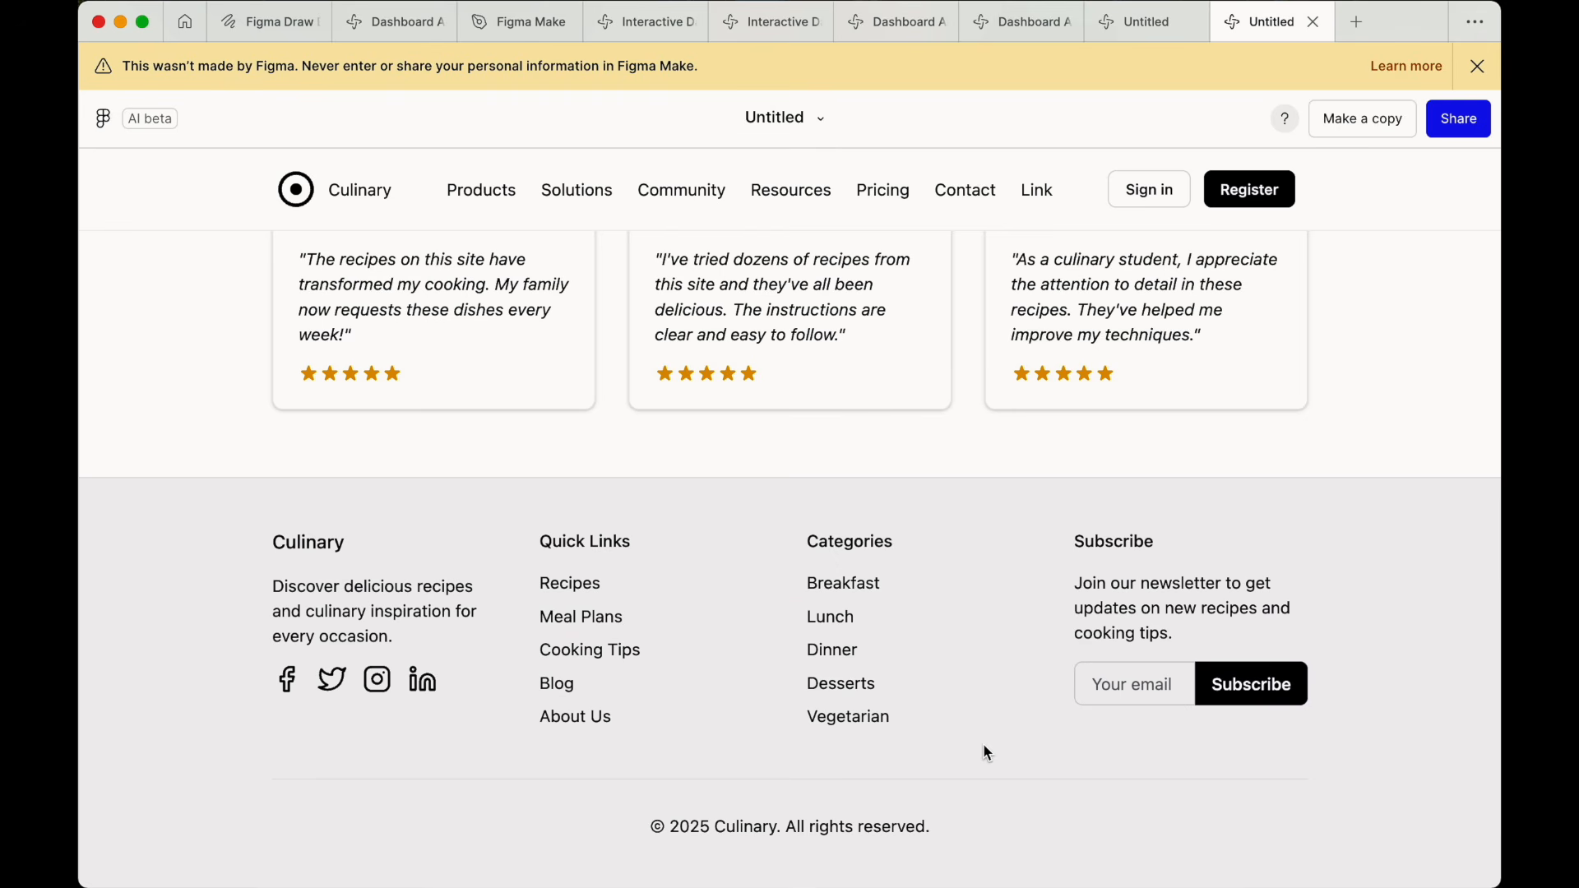
scroll(987, 752, "up", 15)
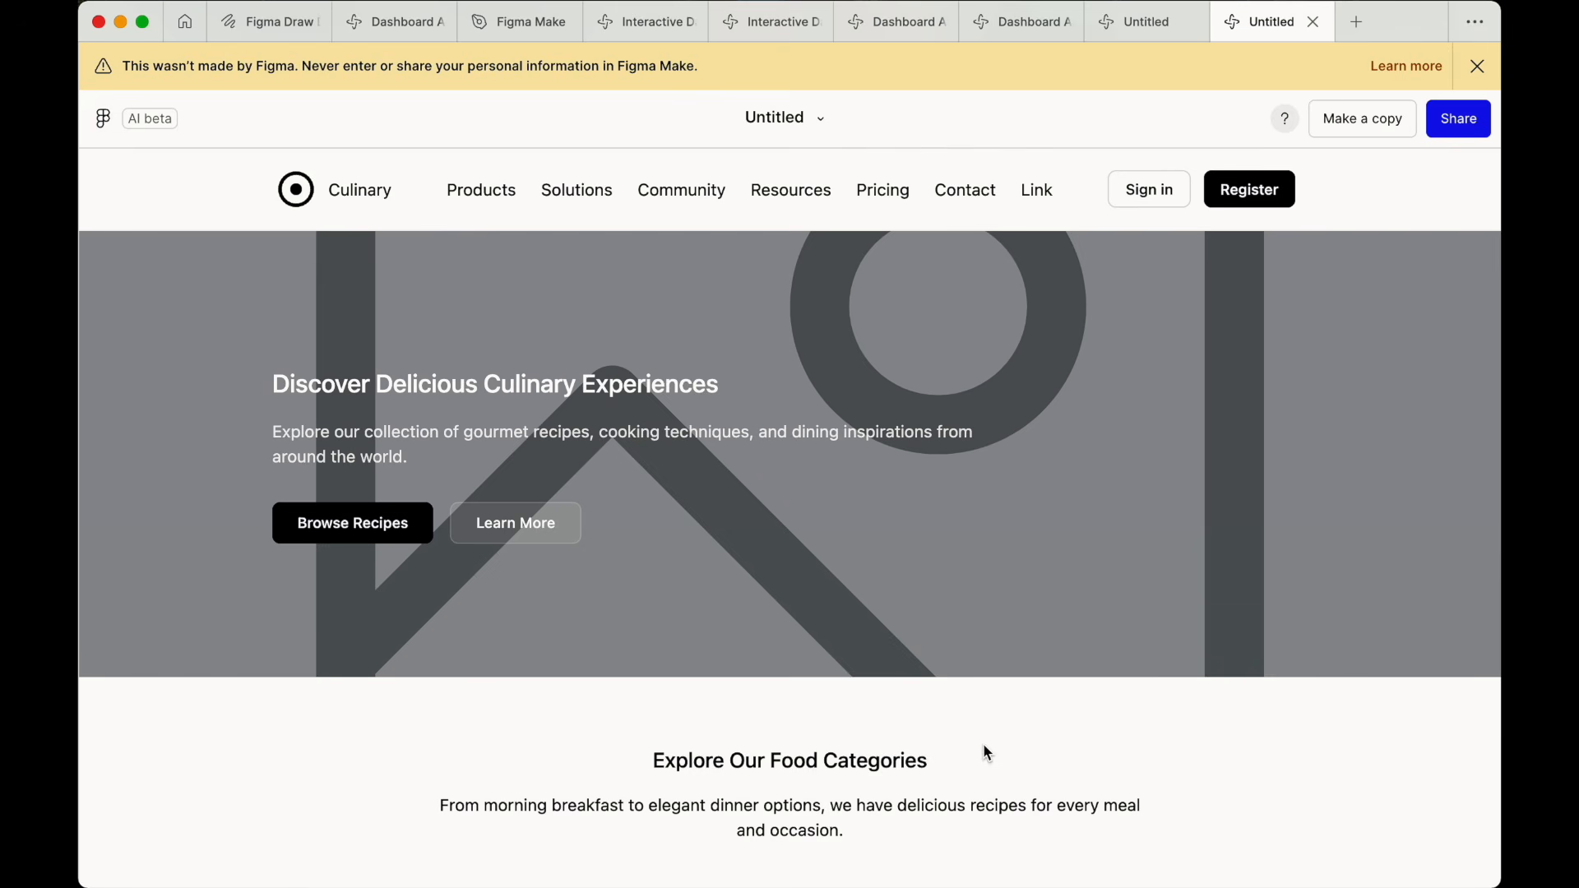
Back in the editor, target the hero section with the prompt "add a food hero image as background to this section", and check the presentation.
left_click(1147, 25)
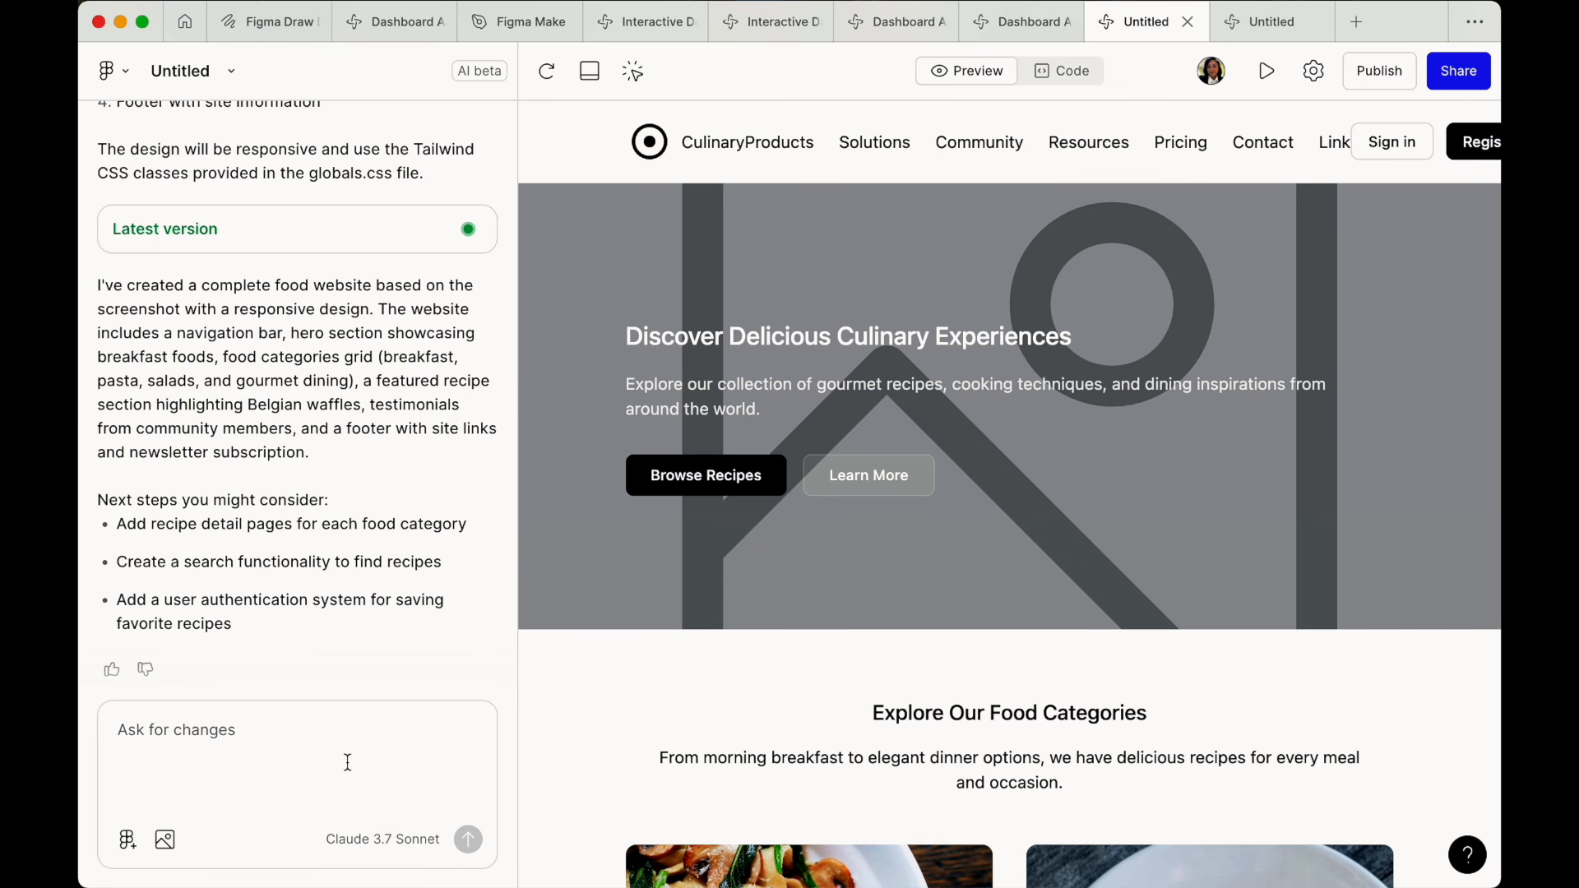
left_click(641, 79)
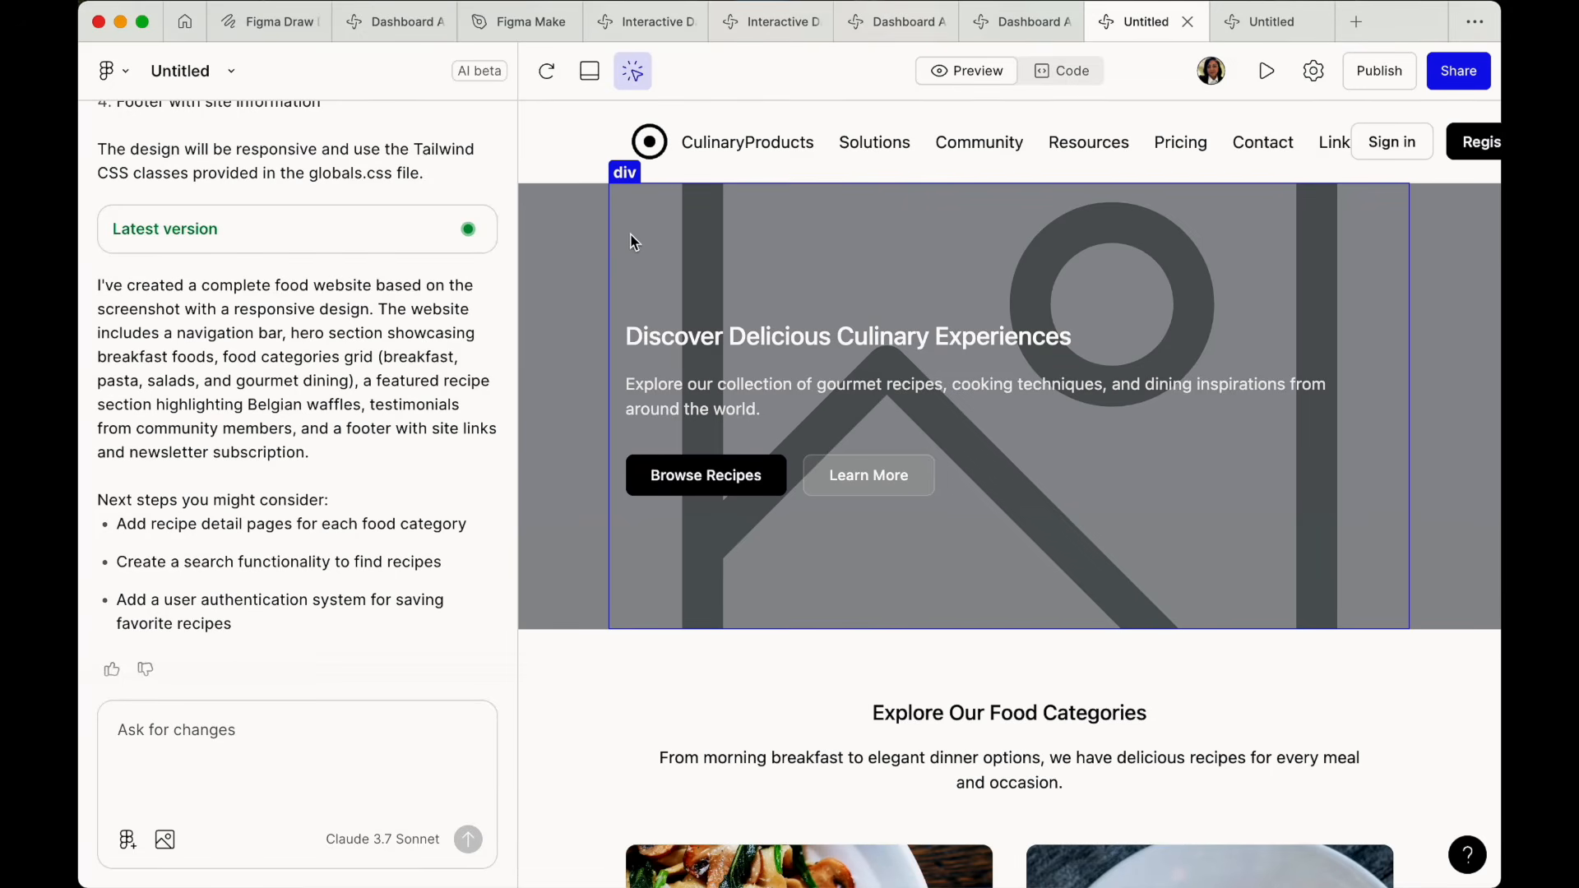
left_click(561, 214)
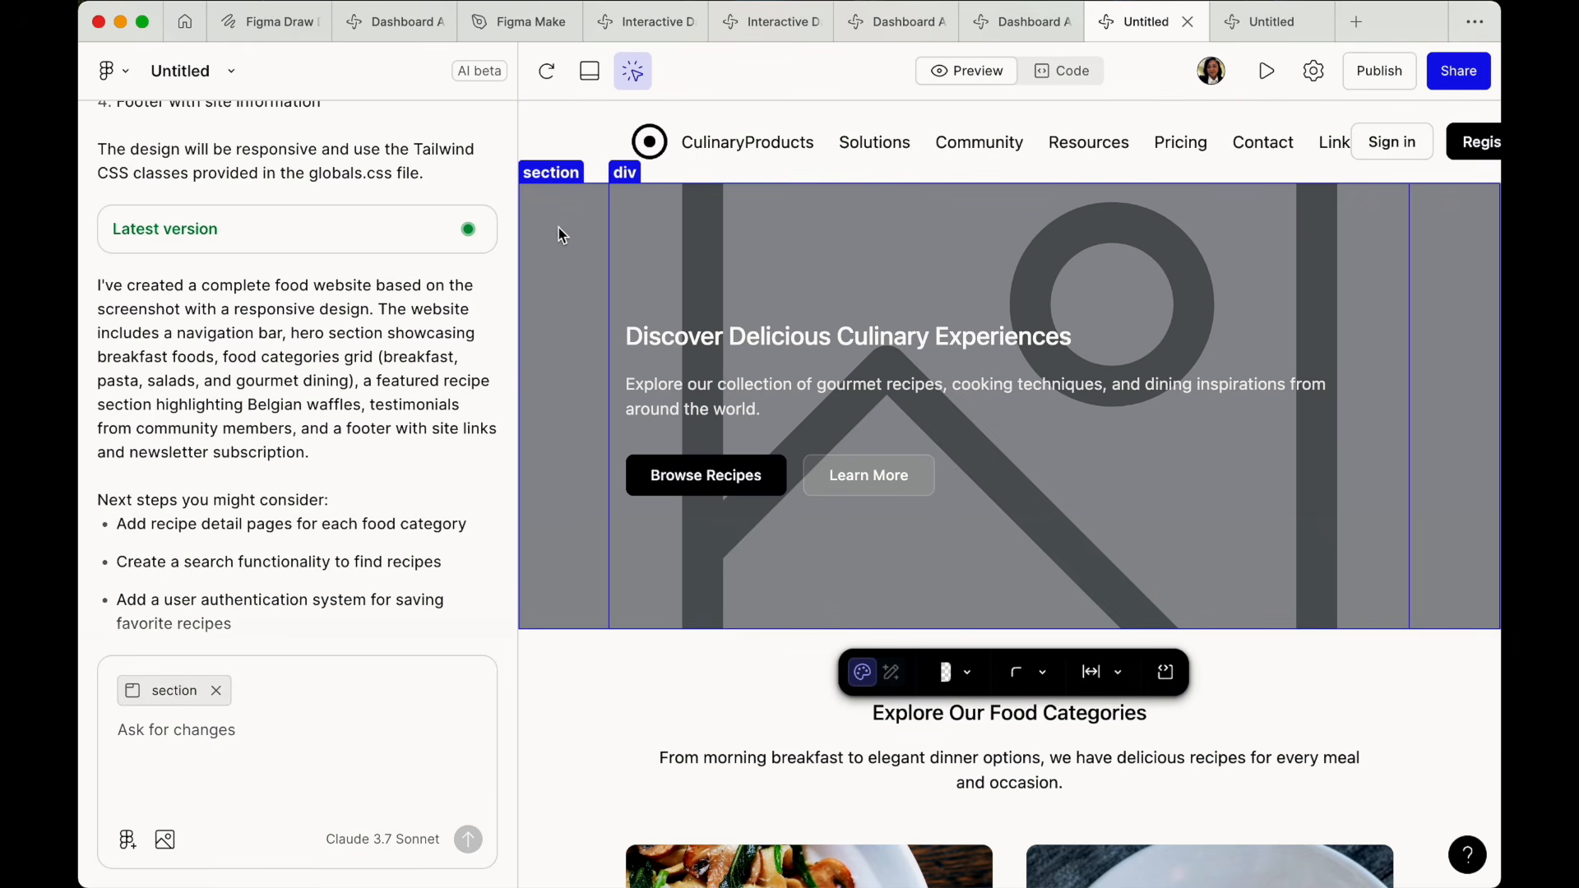
left_click(229, 736)
type("add ")
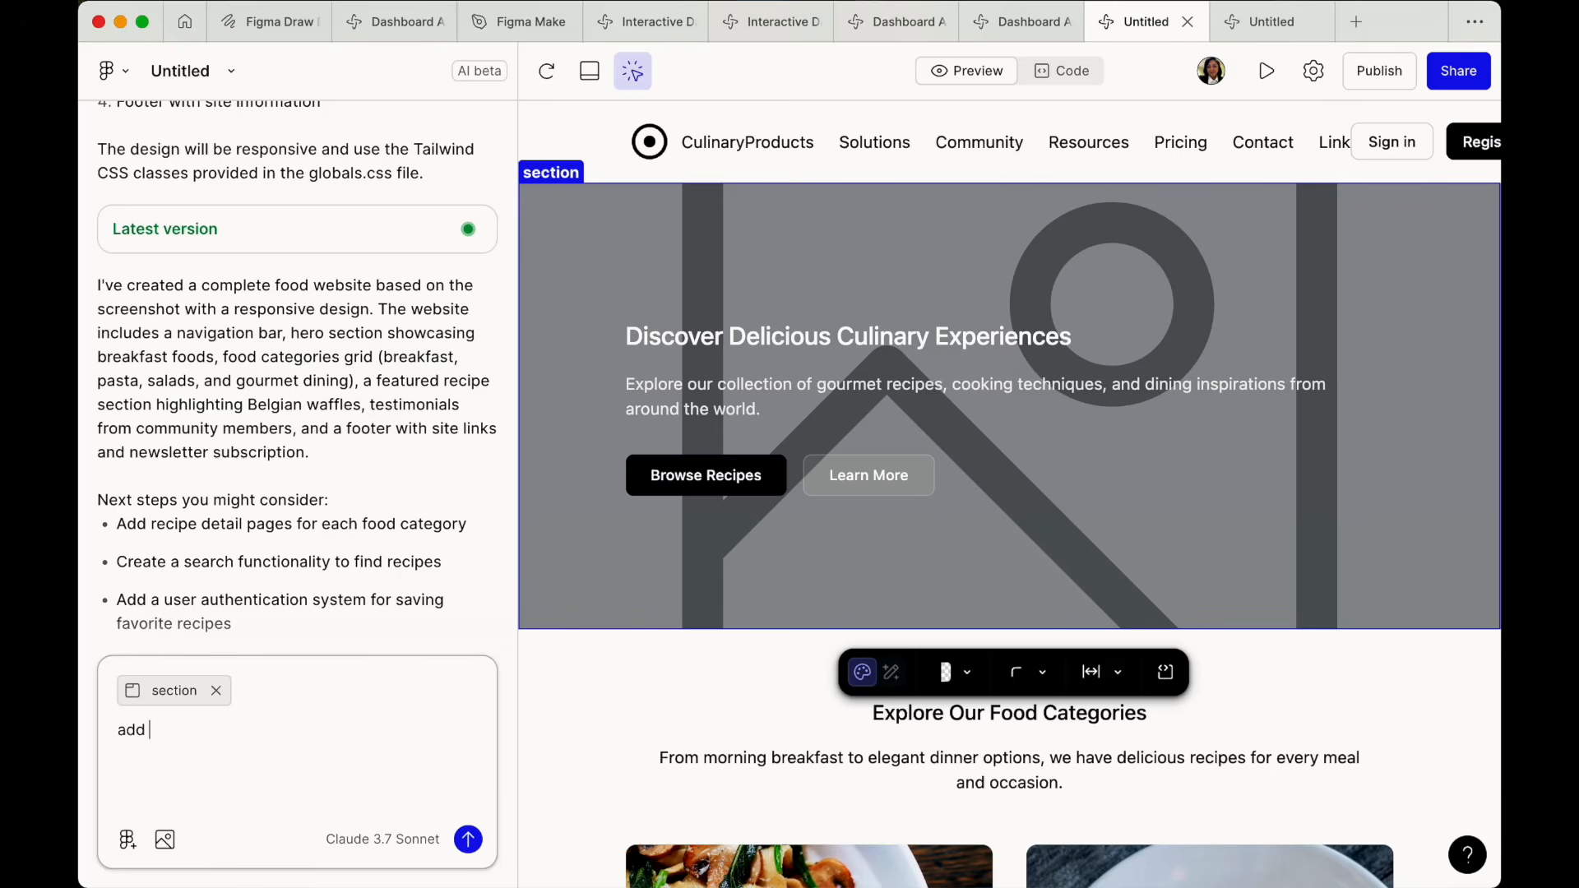
type("a food hero image as backgrou")
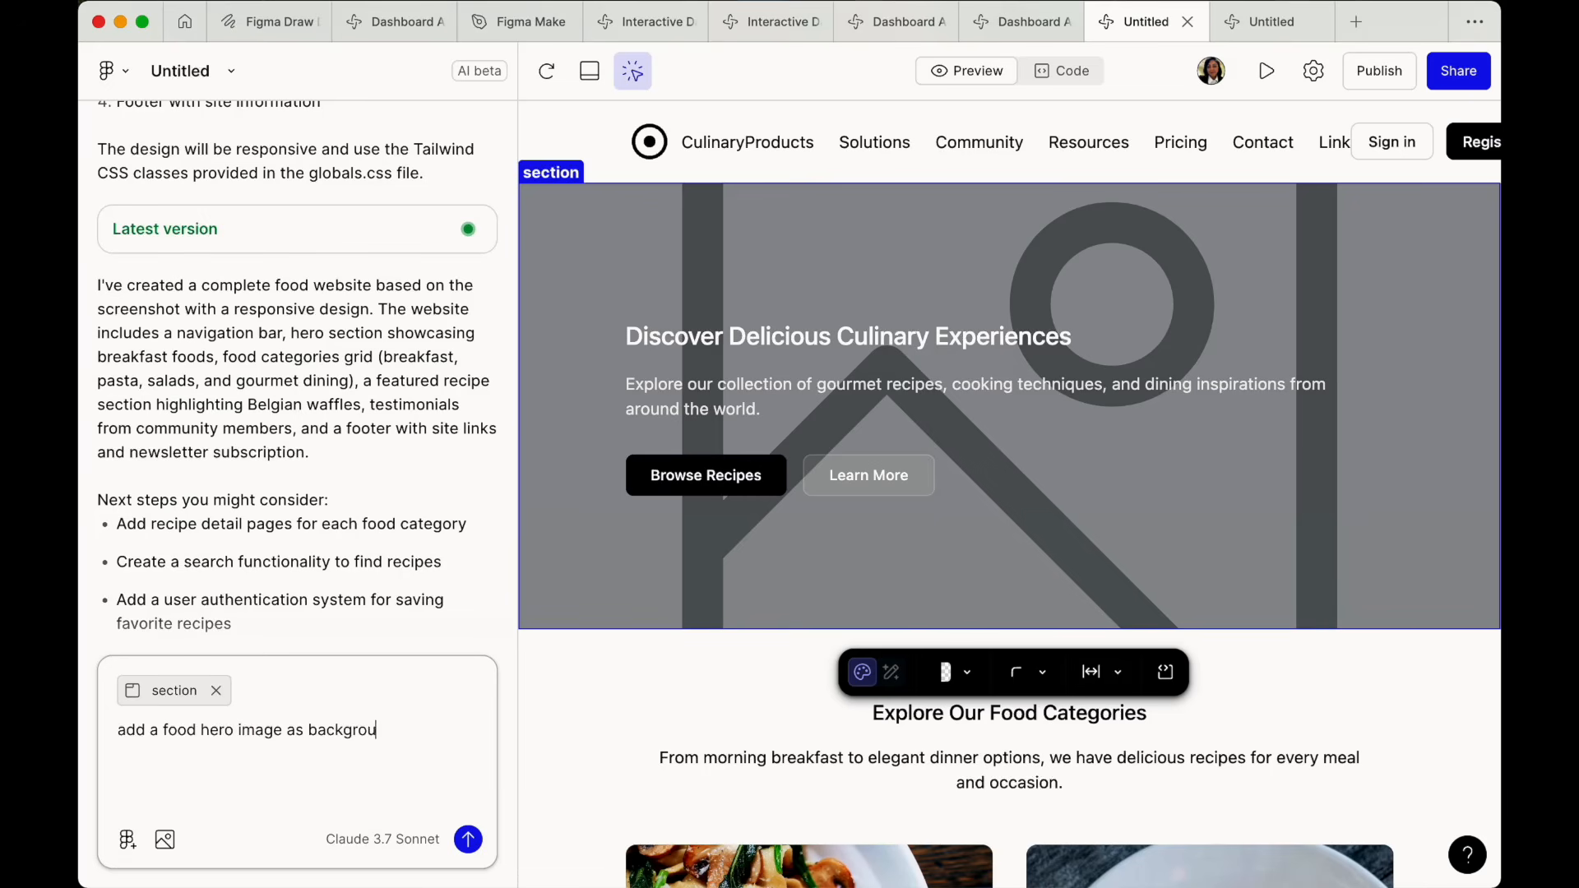
type("nd to this section")
key("Escape")
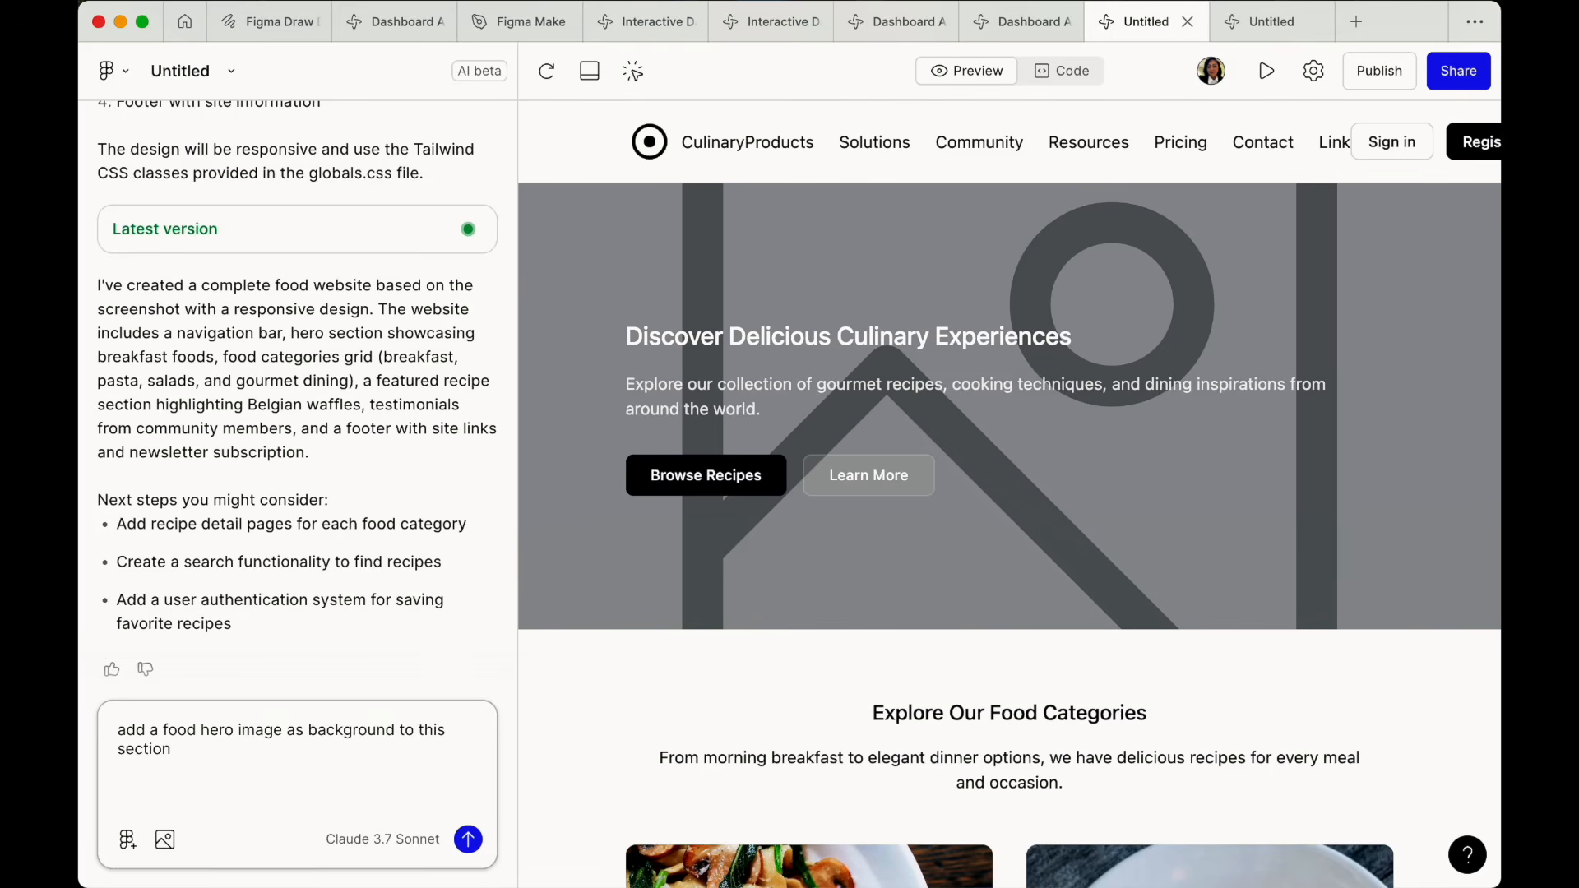
key("Return")
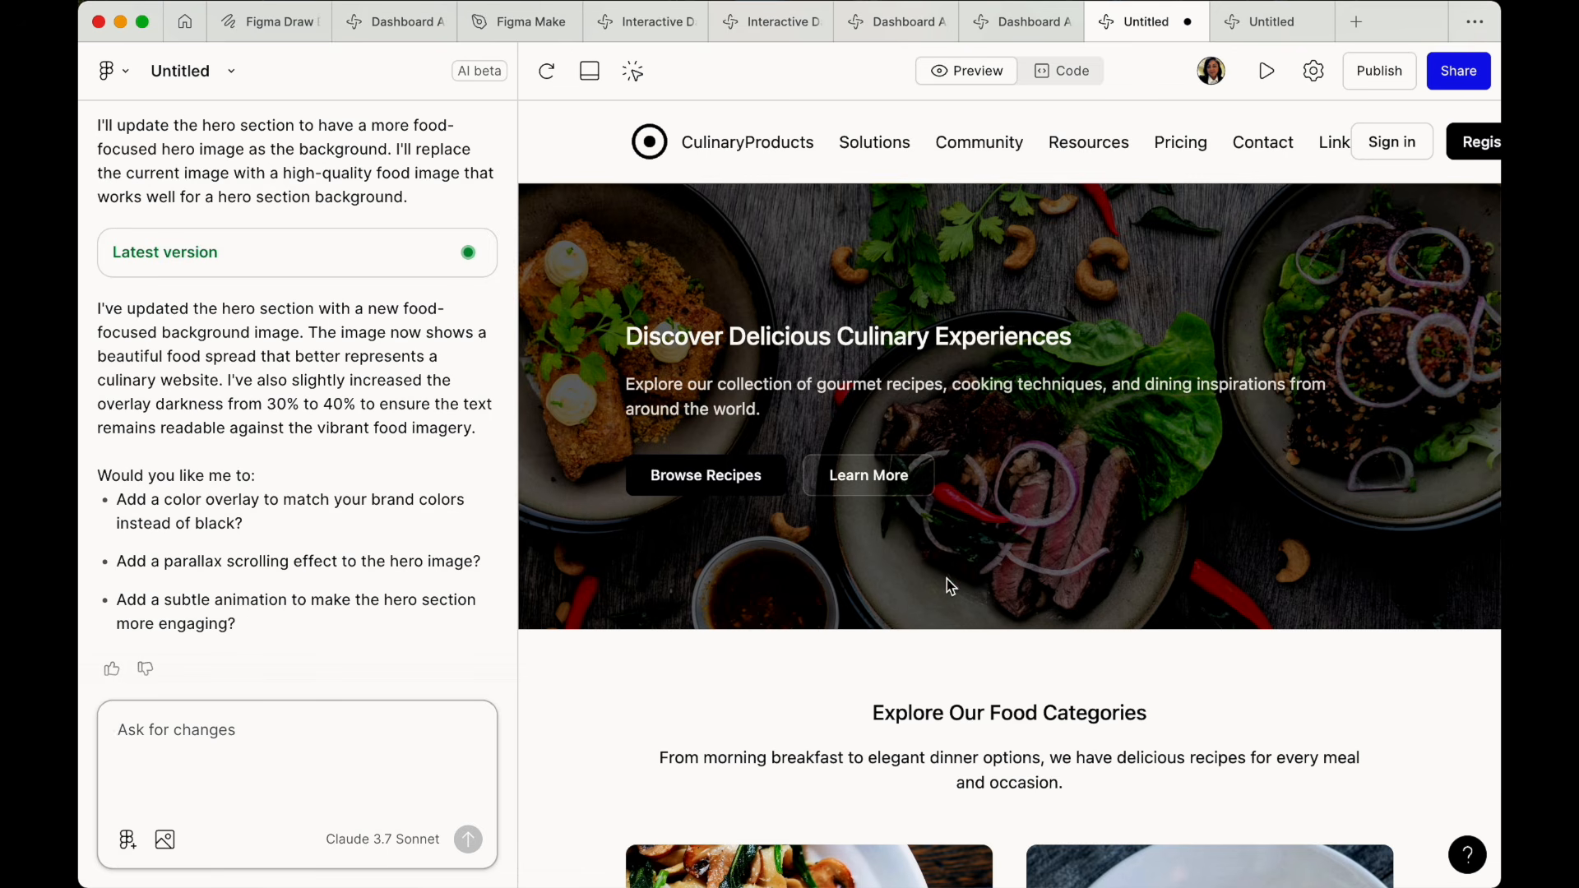
left_click(1271, 23)
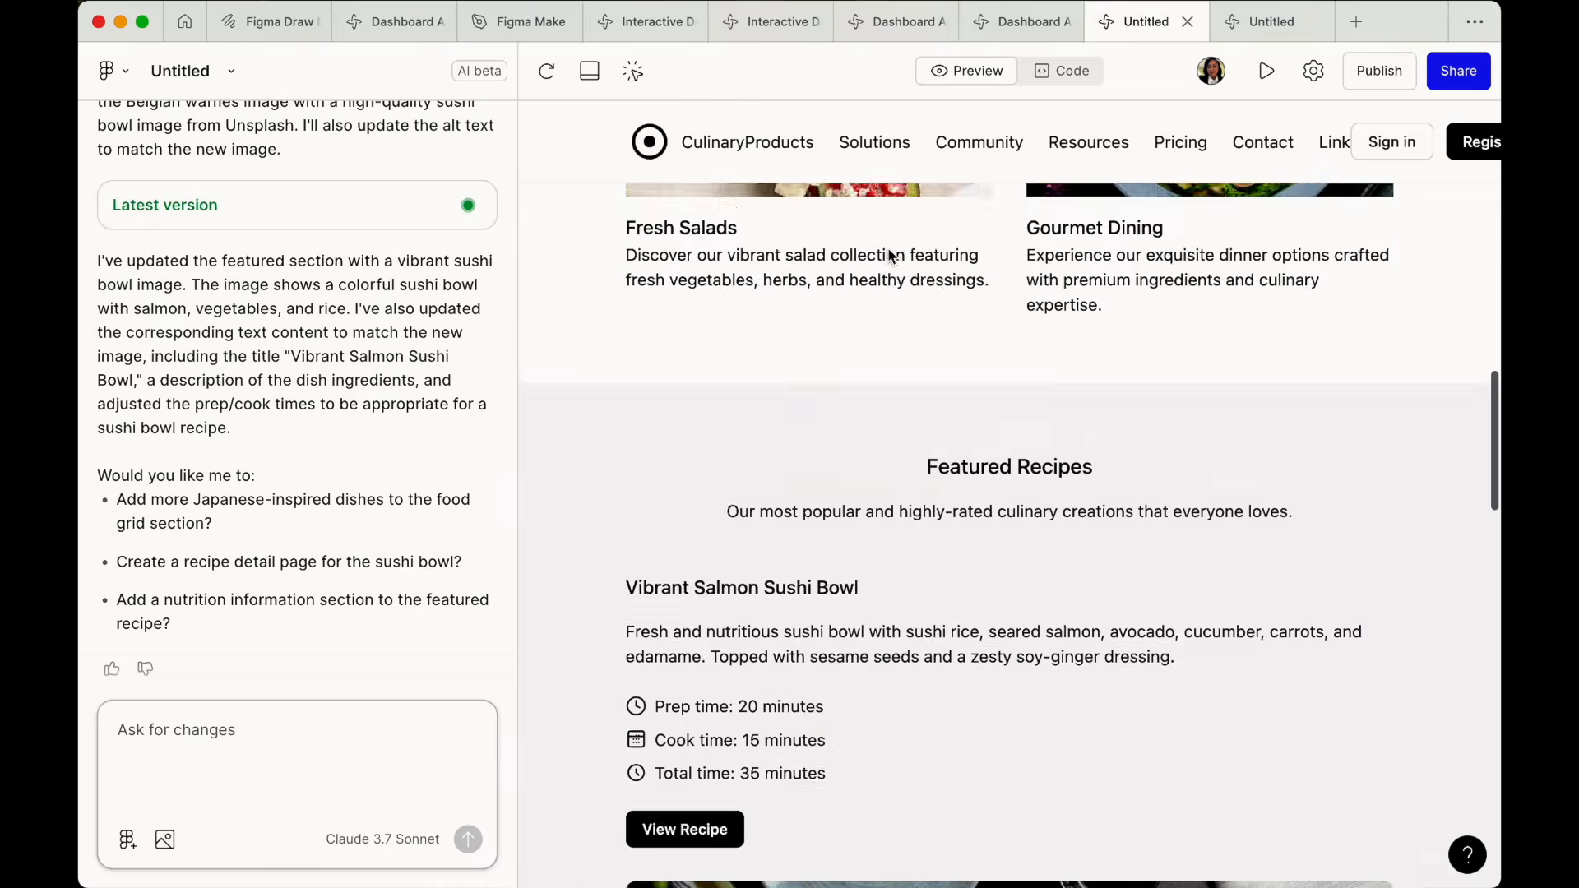
Select the nav element and submit "Make the navigation interactive and add a background color on hover and a different background color when a tab is selected.".
scroll(891, 256, "up", 15)
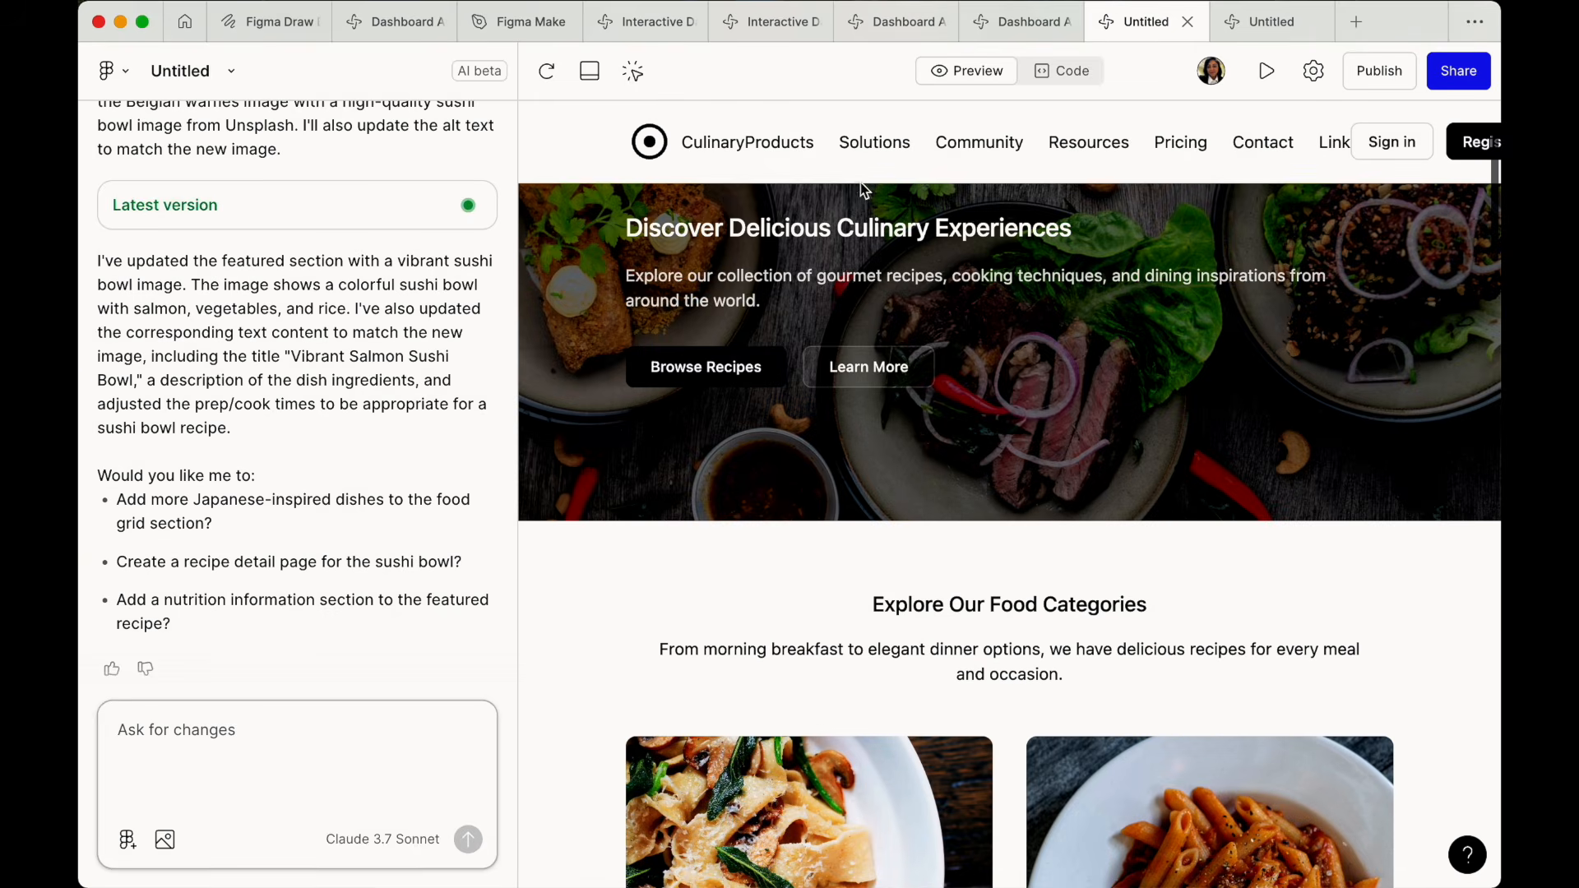
left_click(632, 71)
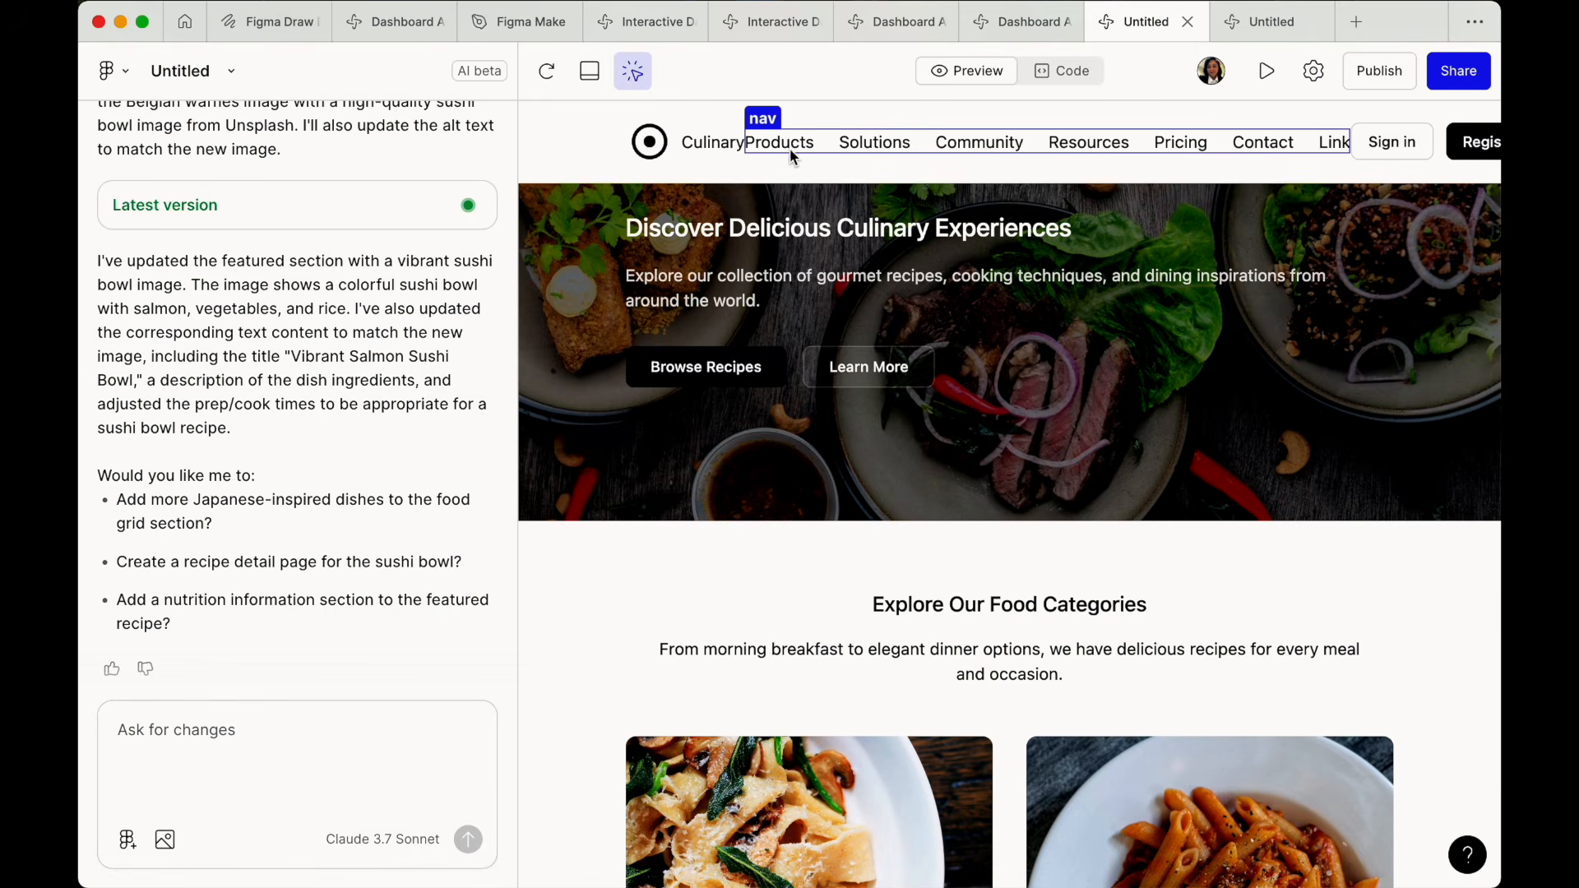
left_click(841, 153)
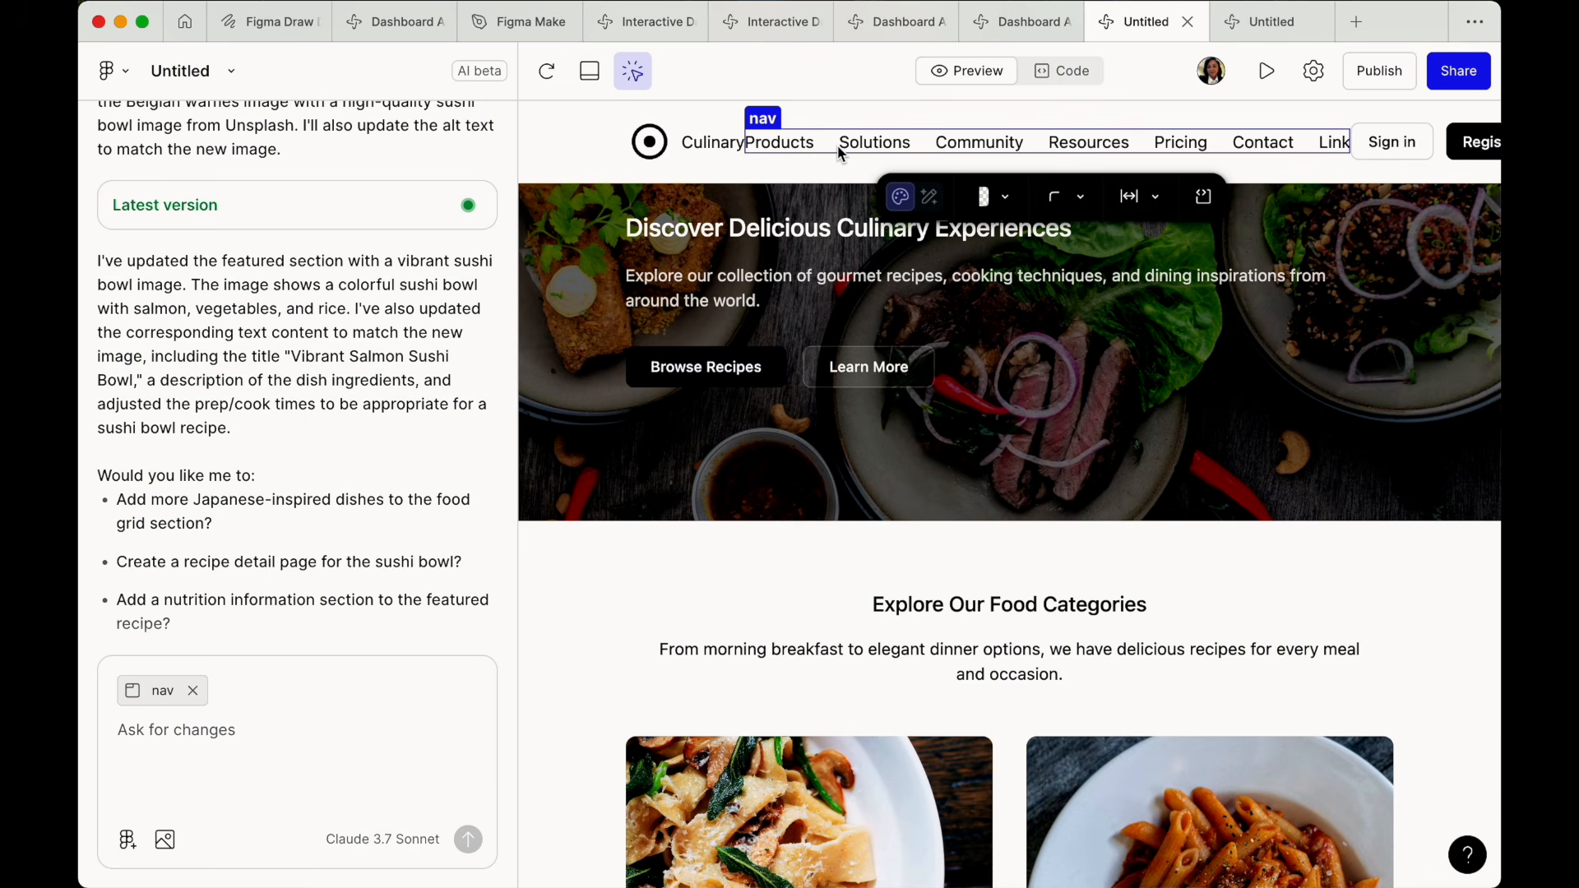
left_click(229, 748)
type("Make")
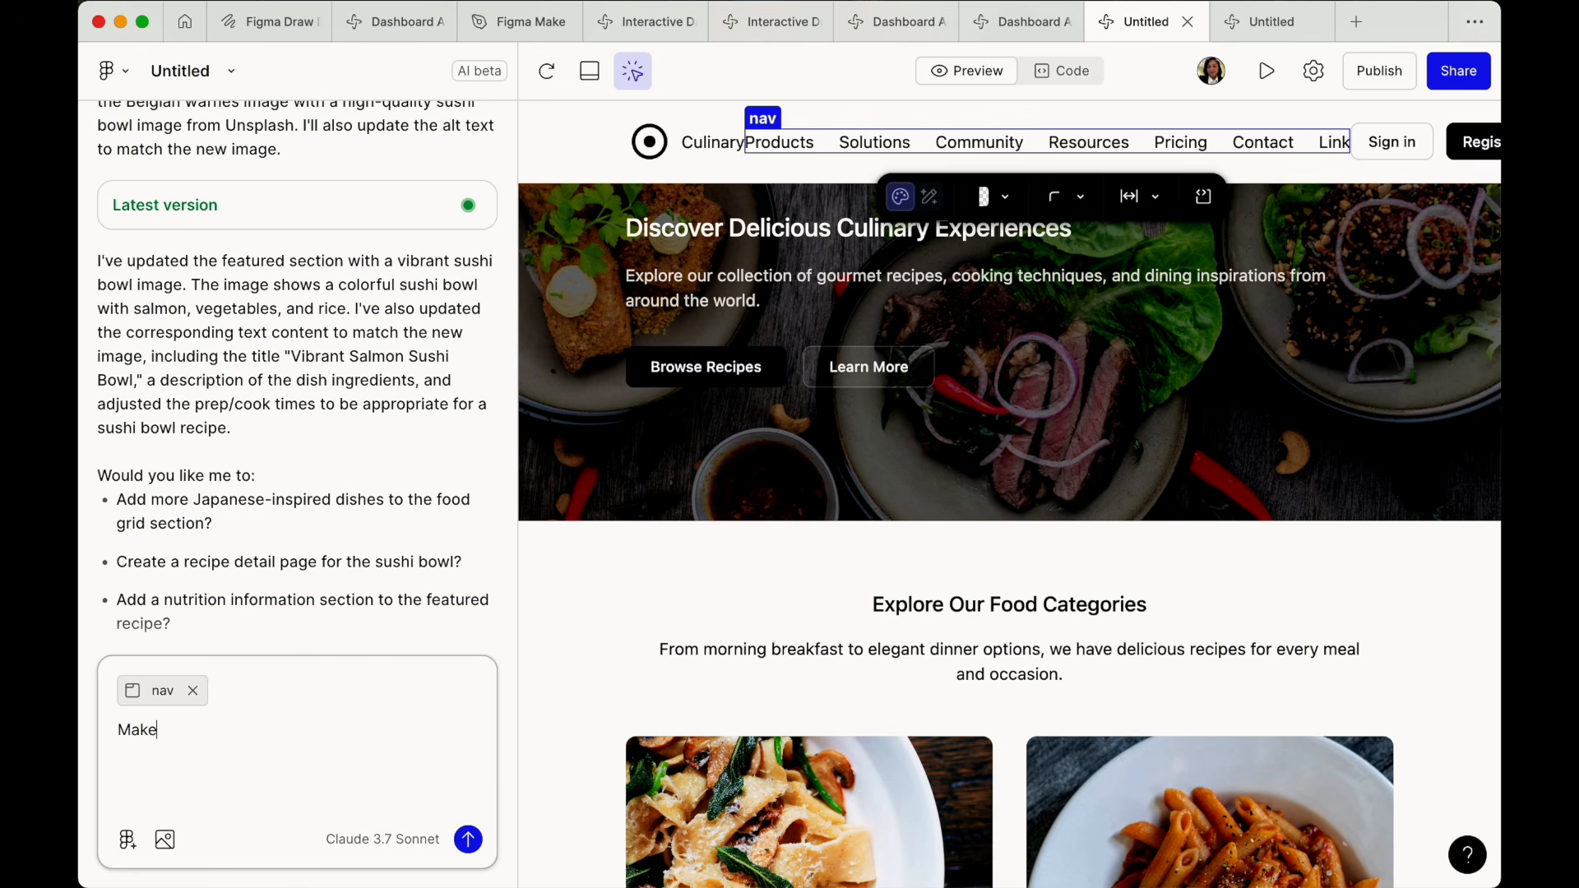
type(" the navigation interact")
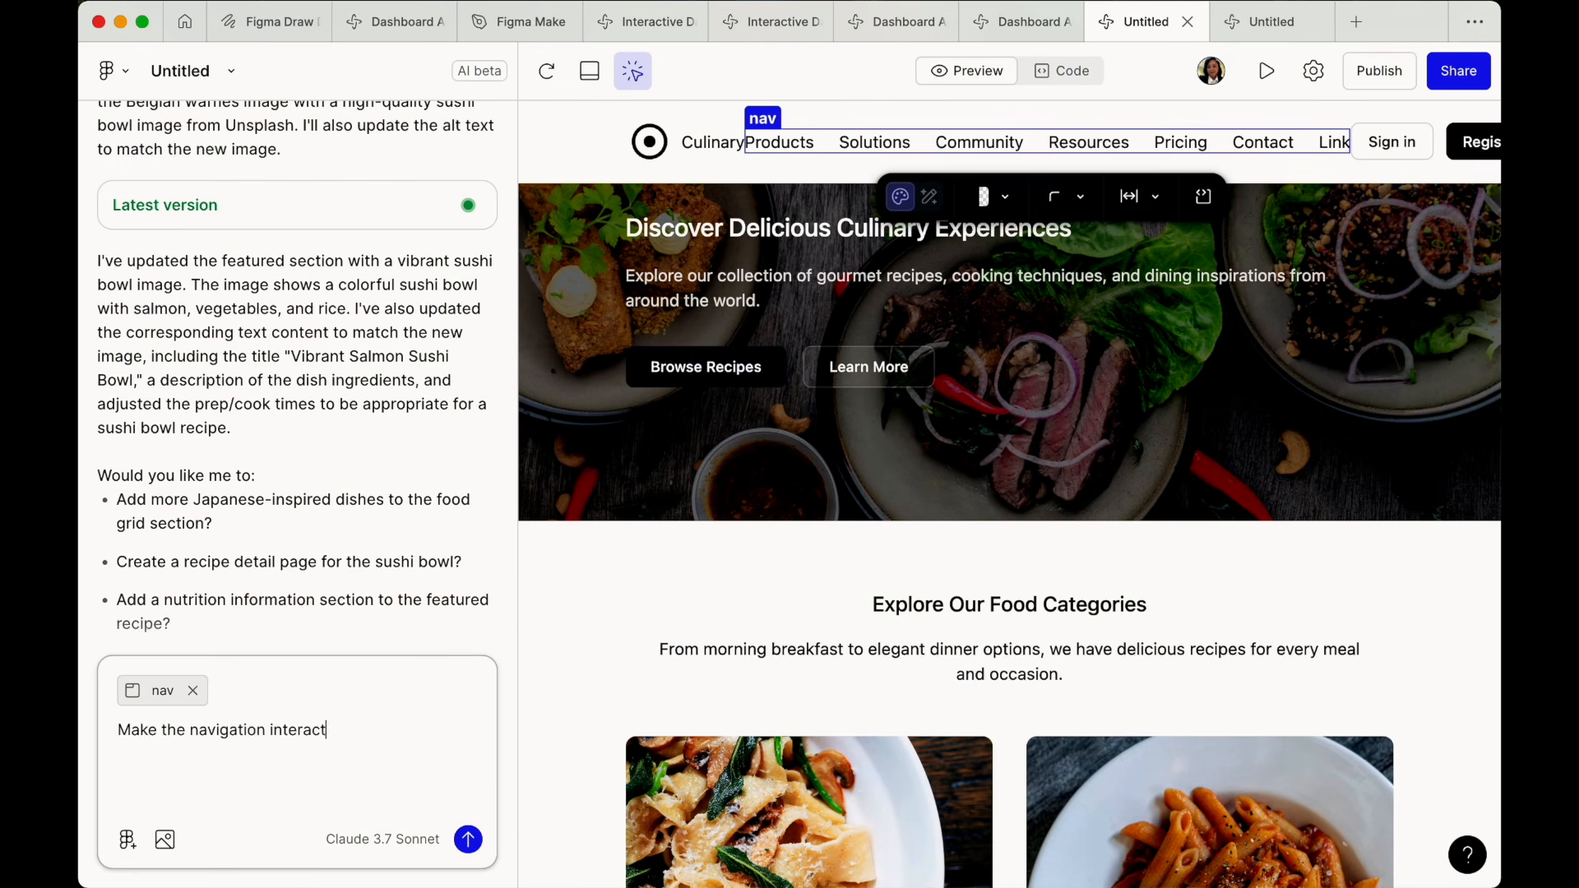
type("ive and add ab backgrou")
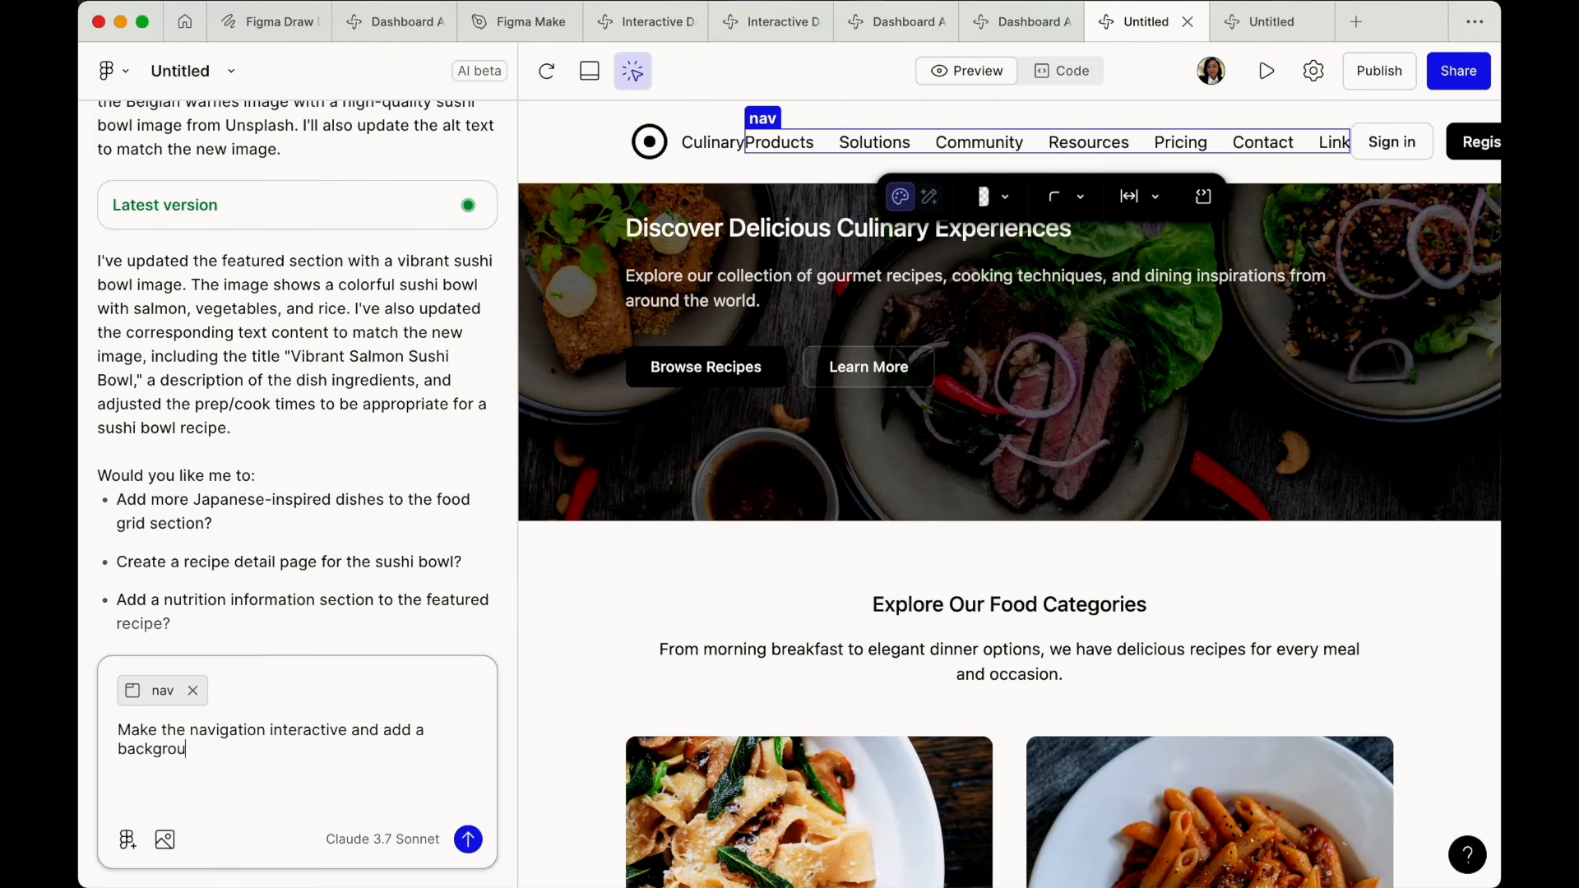
type("nd color on hover and a different backgro")
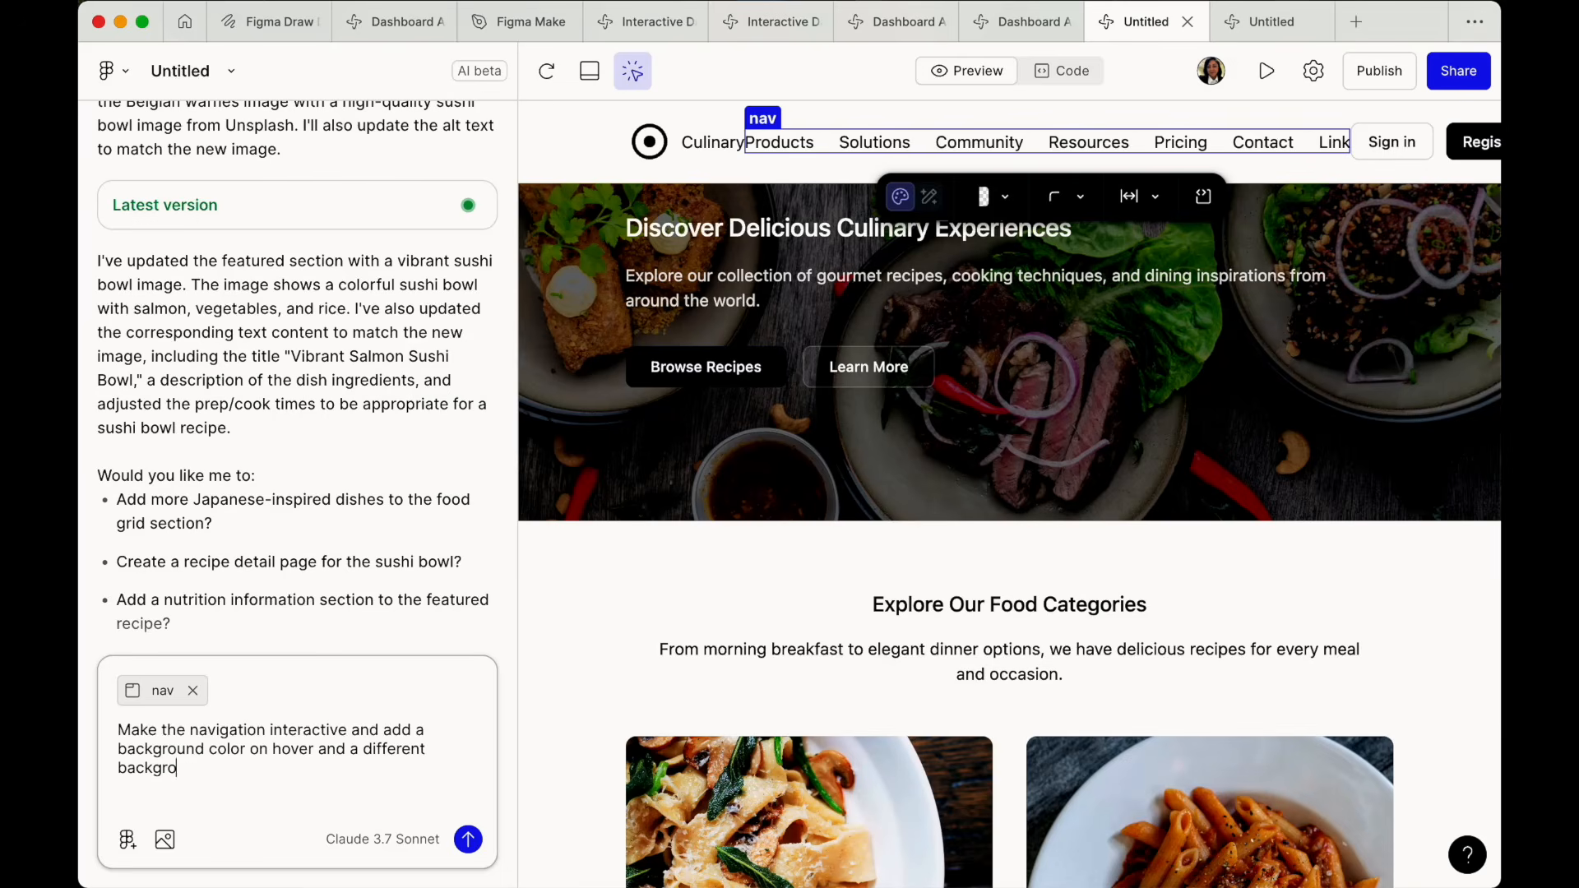
type("und color when a n")
type("ab is s")
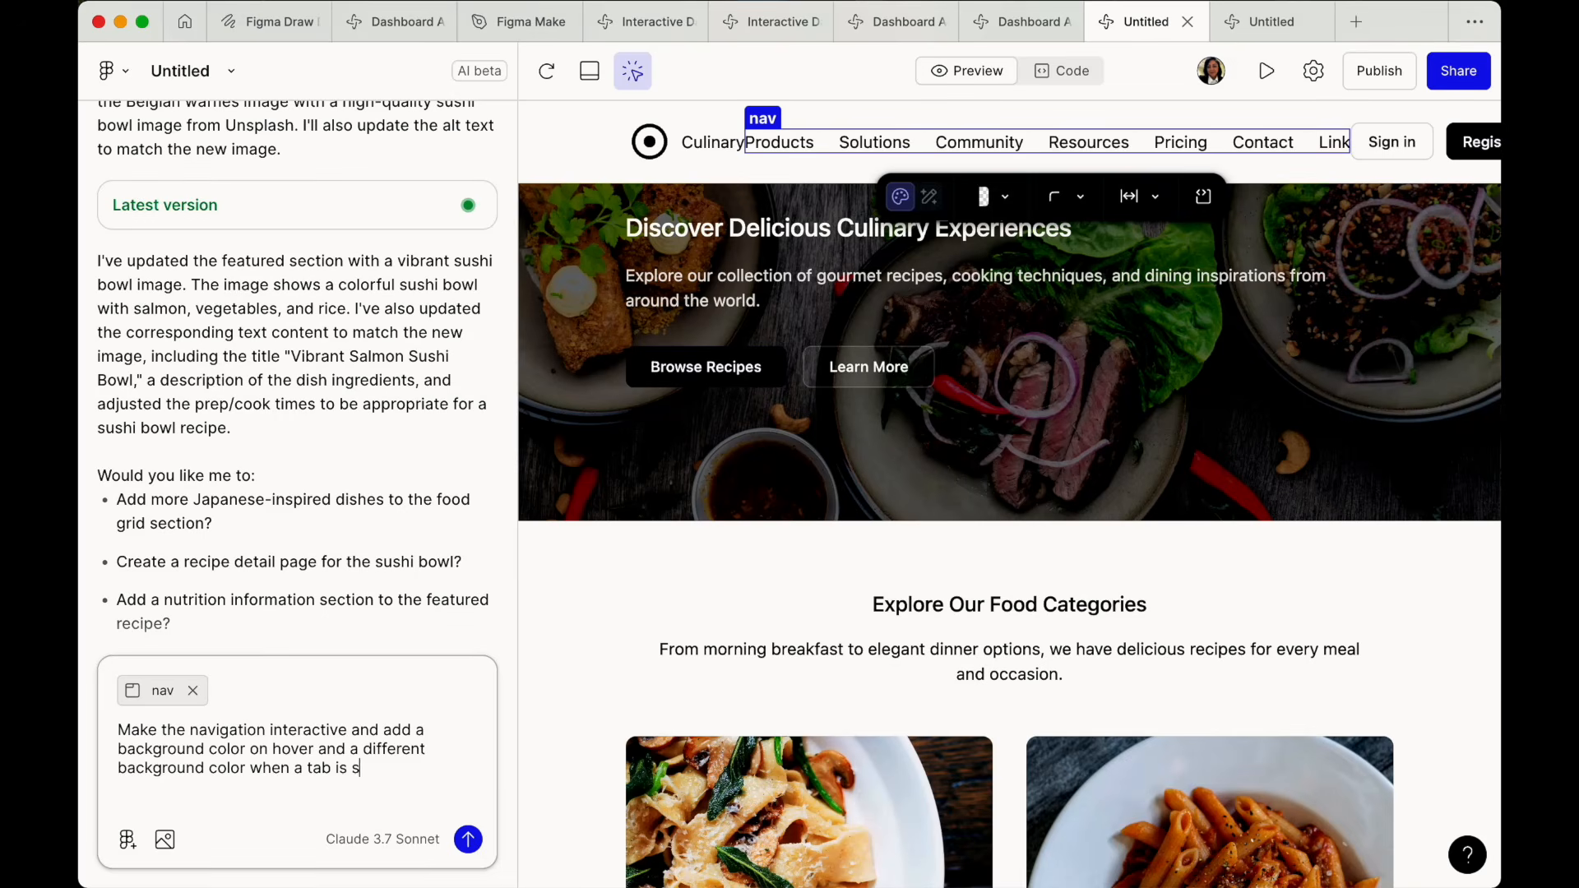
type("ed.")
key("Return")
Look through the preview and test the updated navigation by selecting Resources, Pricing, Resources again and Community.
scroll(698, 670, "down", 10)
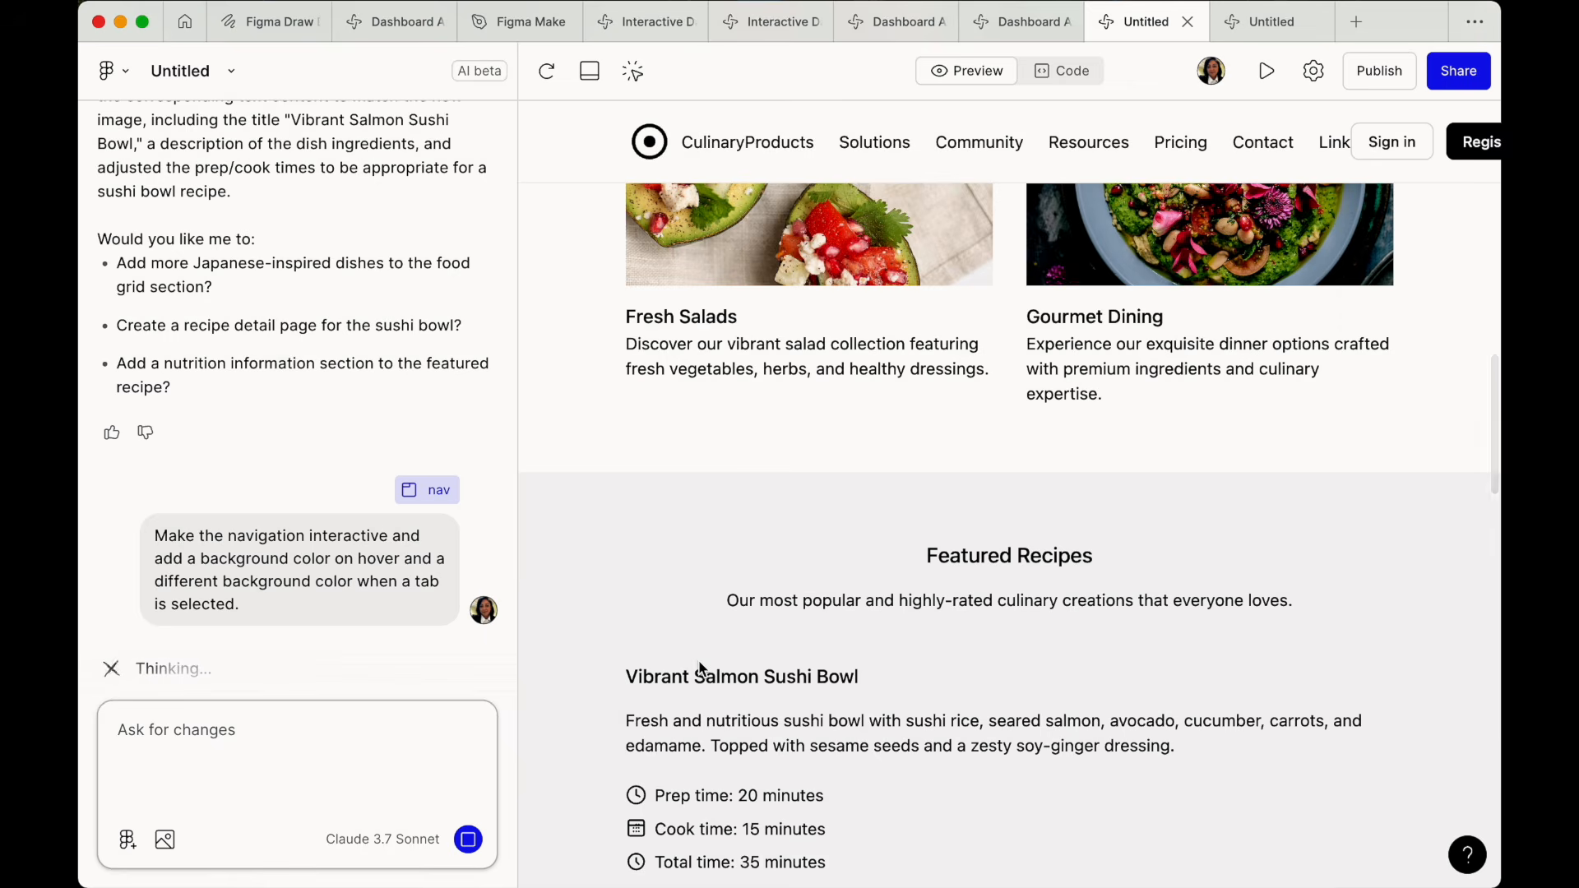
scroll(987, 685, "up", 3)
scroll(986, 685, "up", 8)
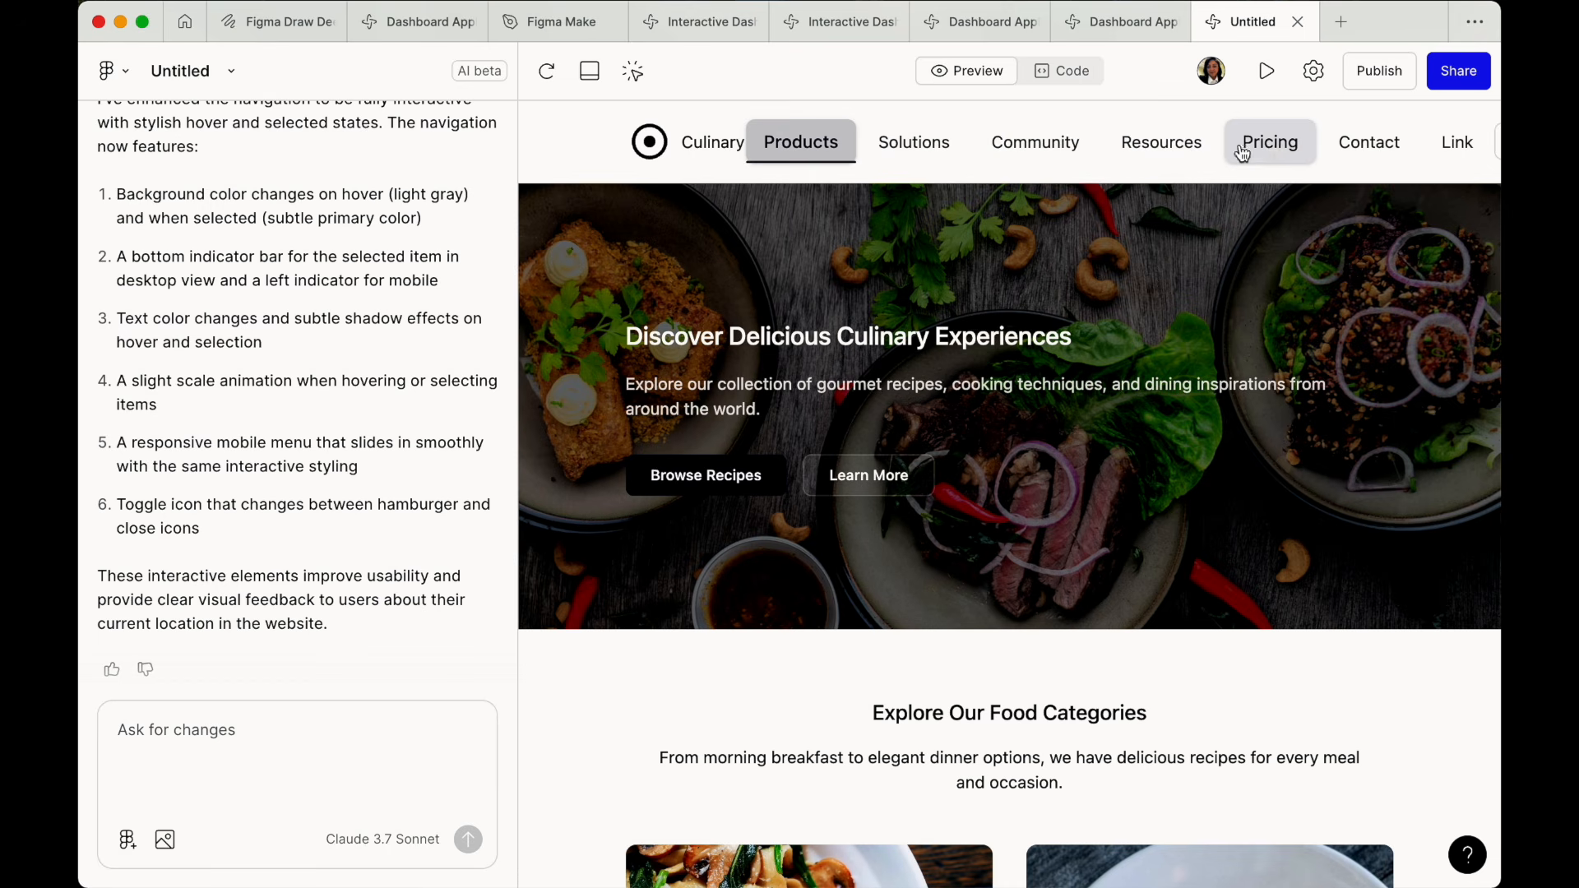
left_click(1184, 149)
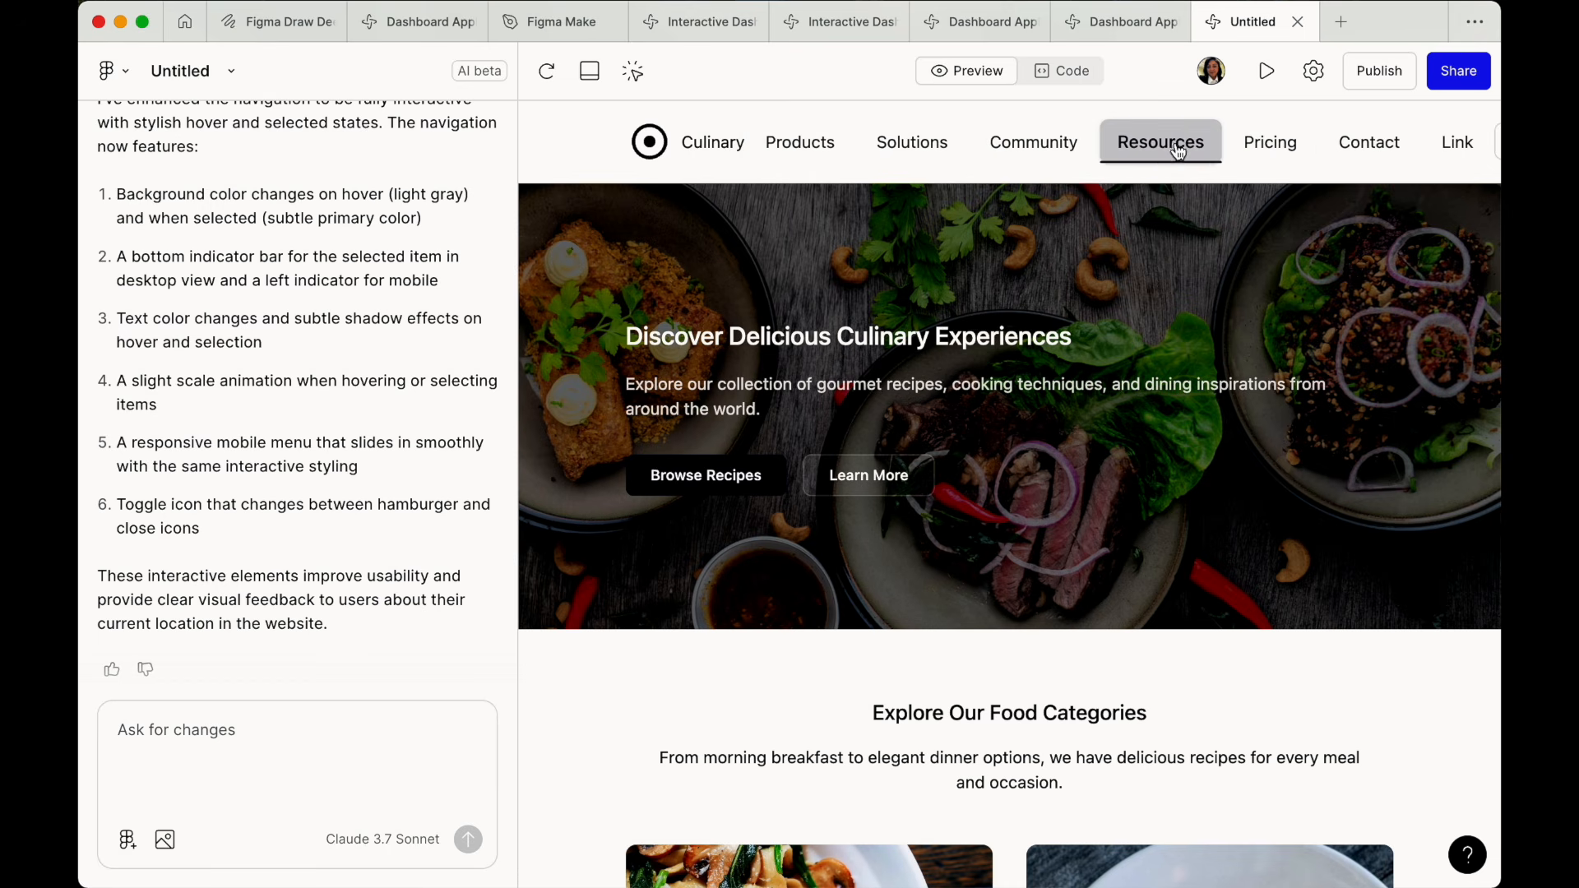
left_click(1289, 157)
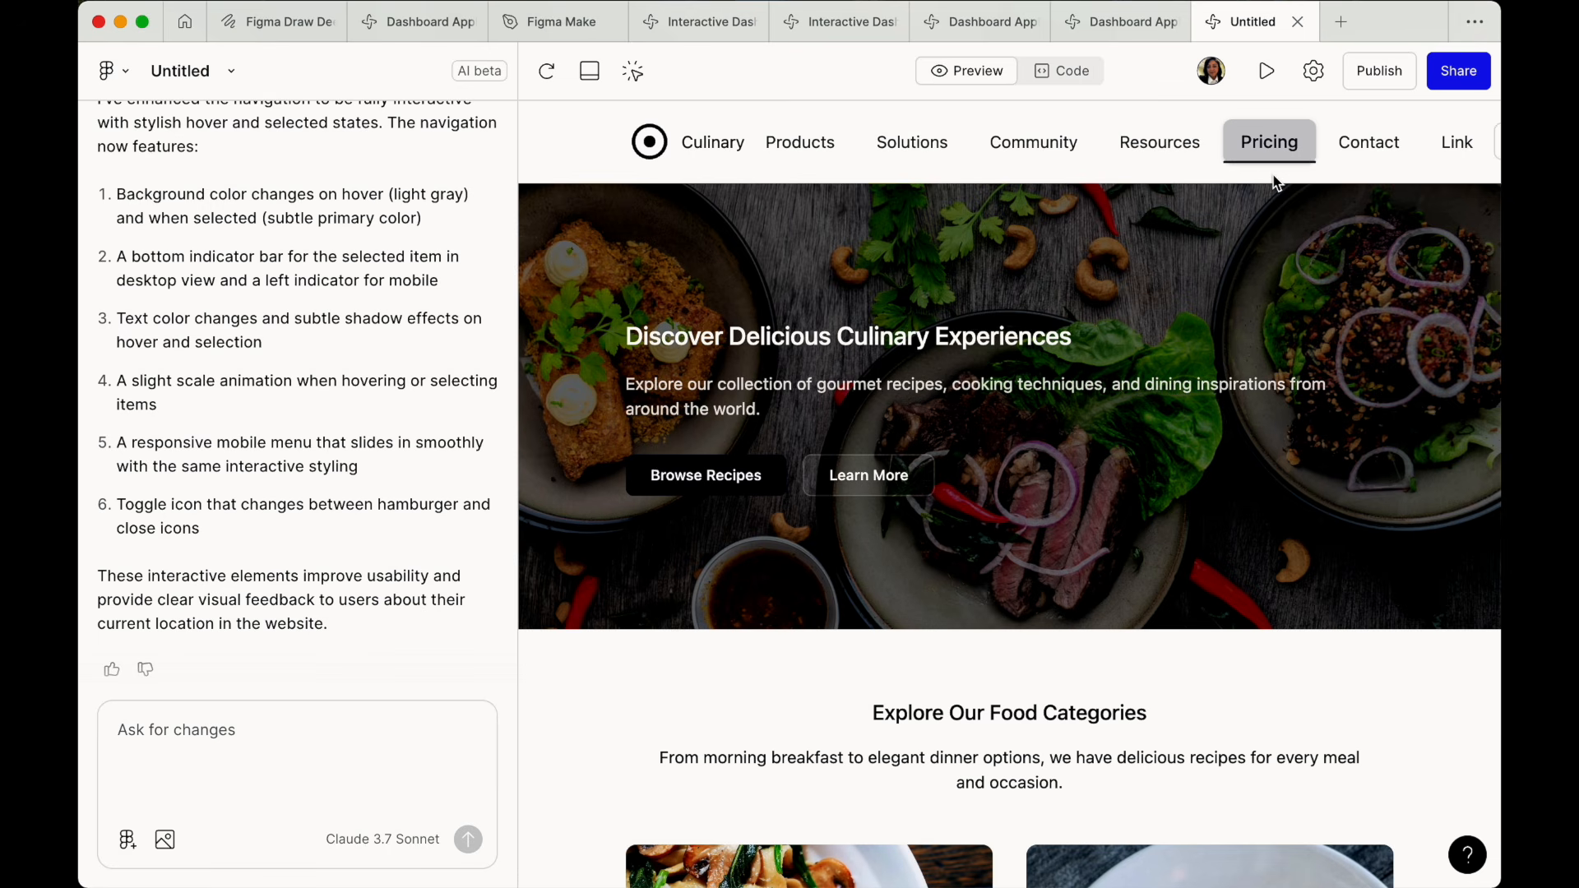
left_click(1176, 162)
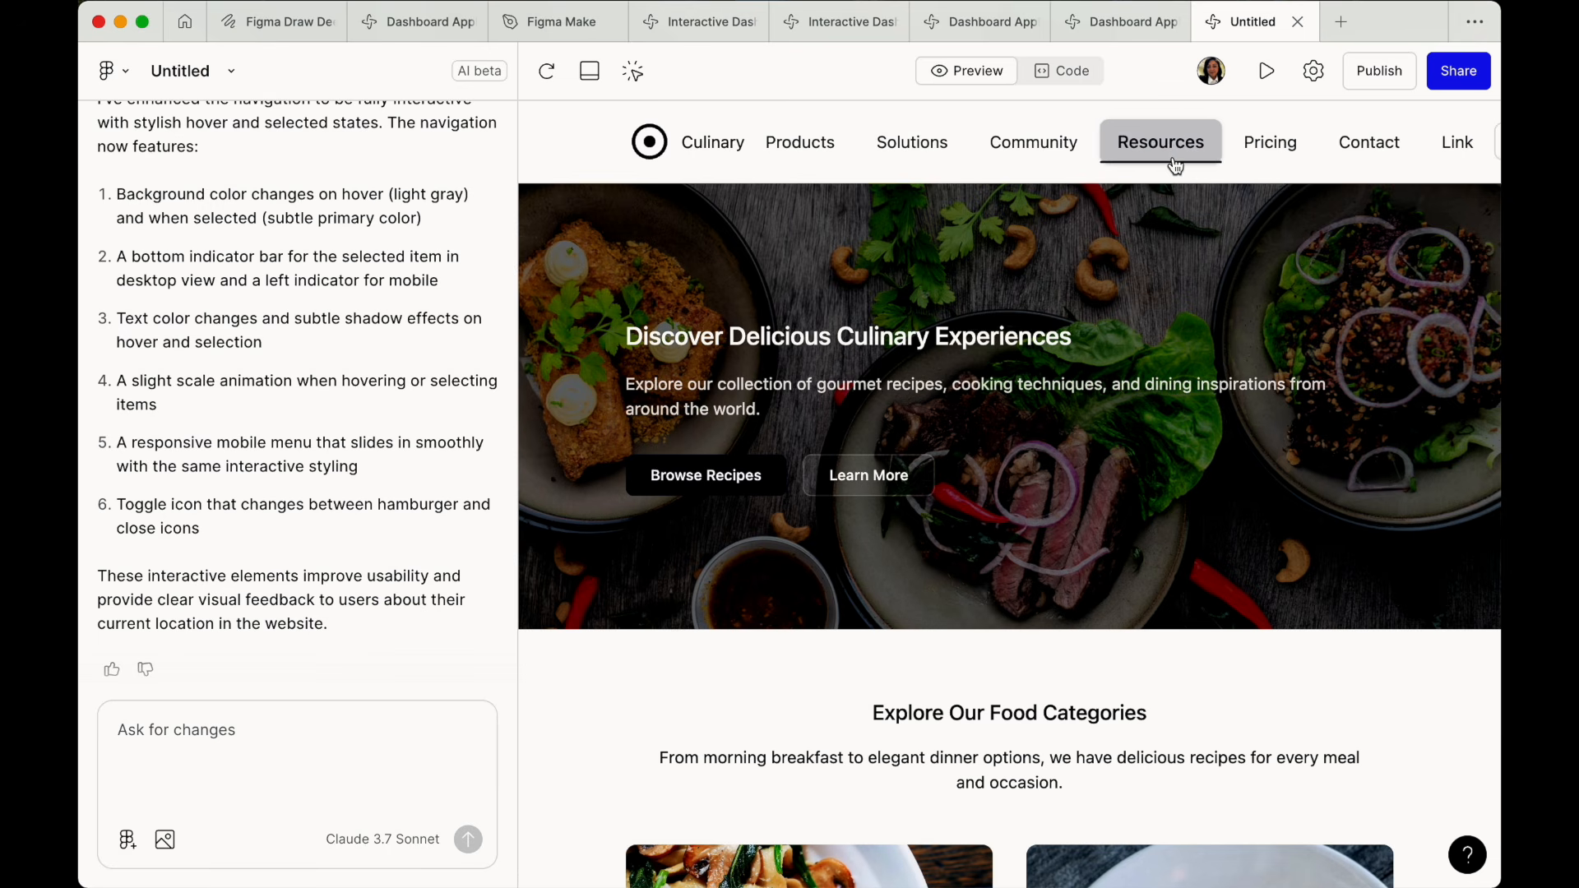
left_click(1042, 152)
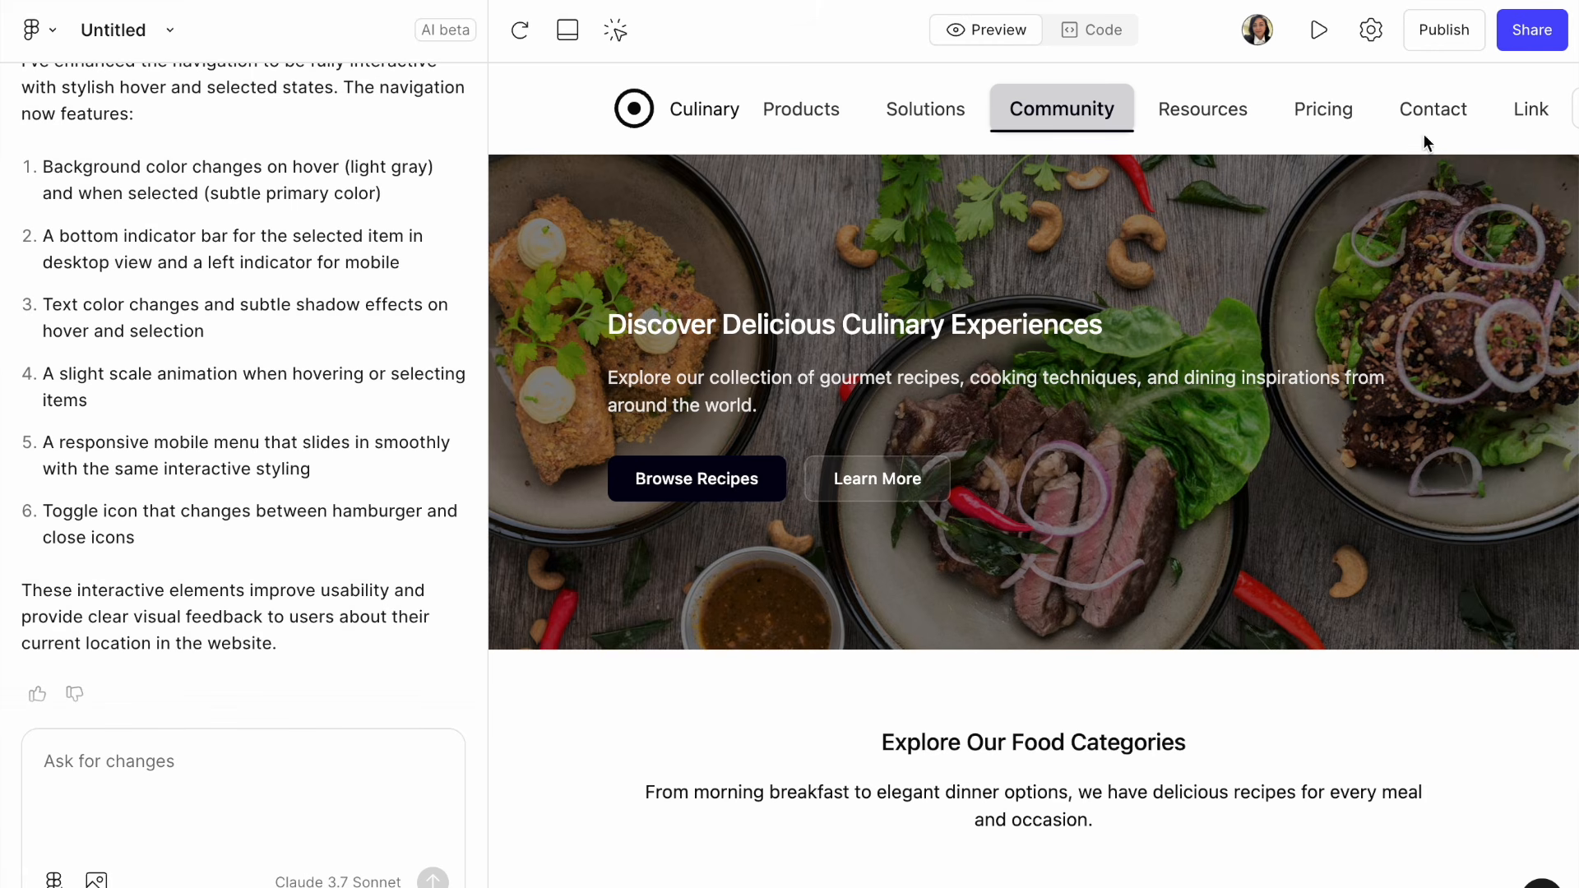
Open the publishing settings for the food website.
left_click(1443, 33)
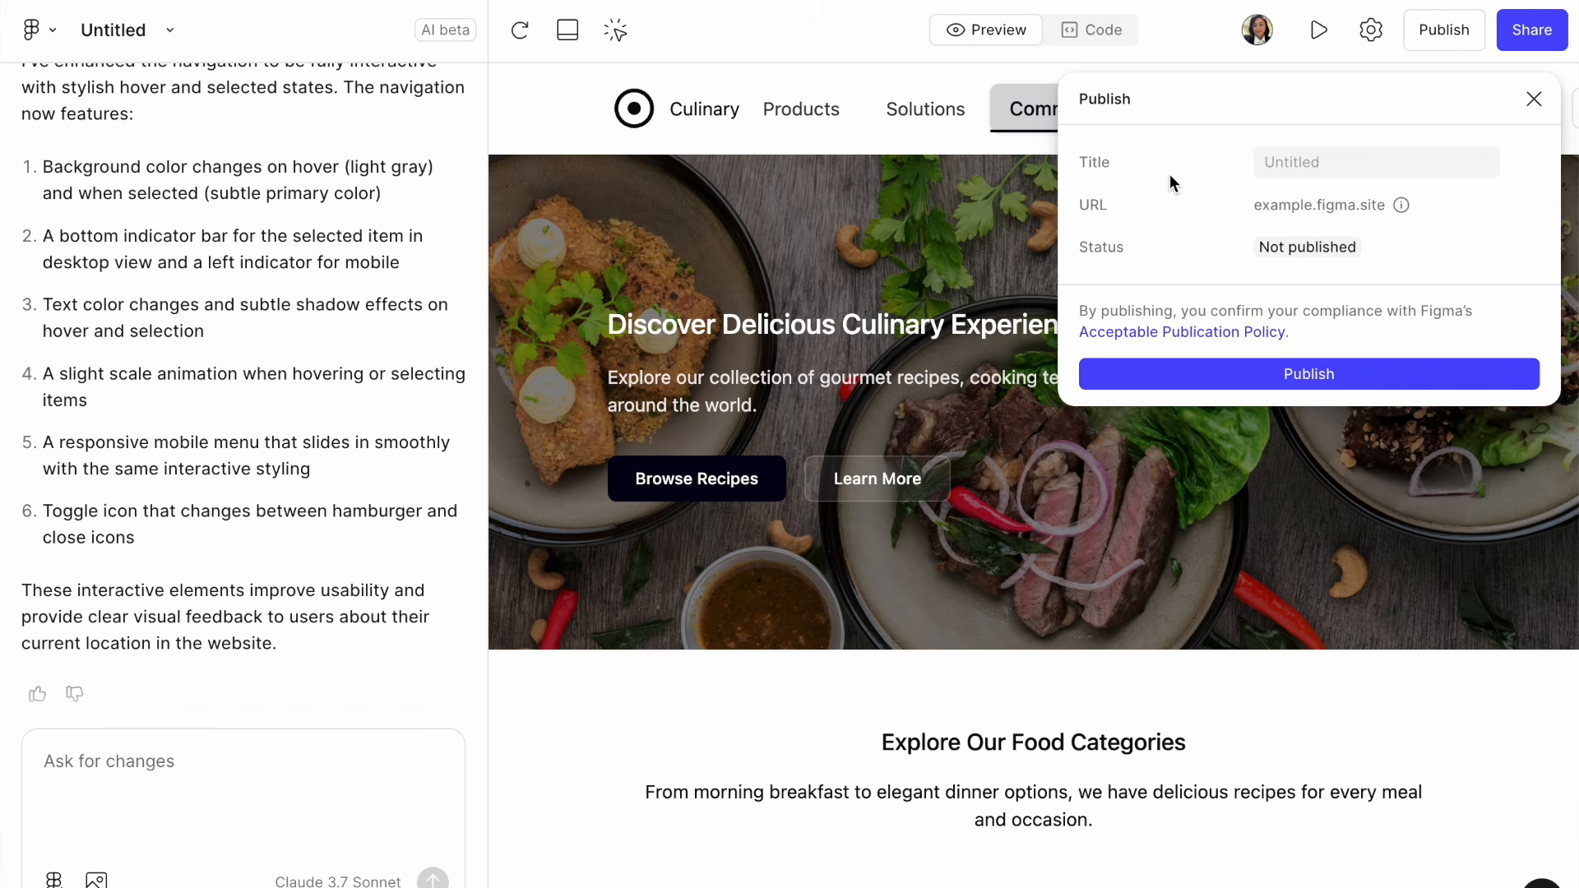